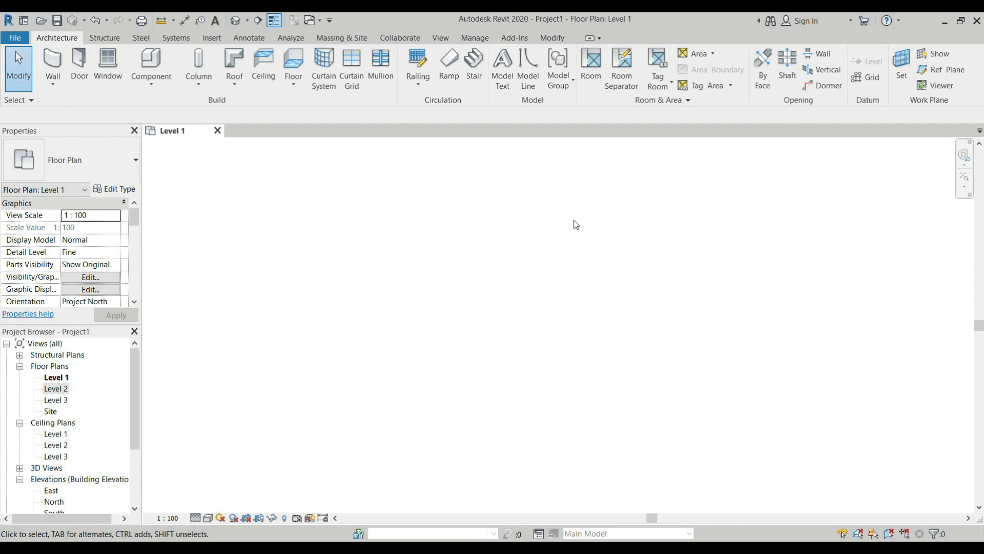
Step: Review the project's unit formats for the Common discipline and accept them as they are
key("u")
key("n")
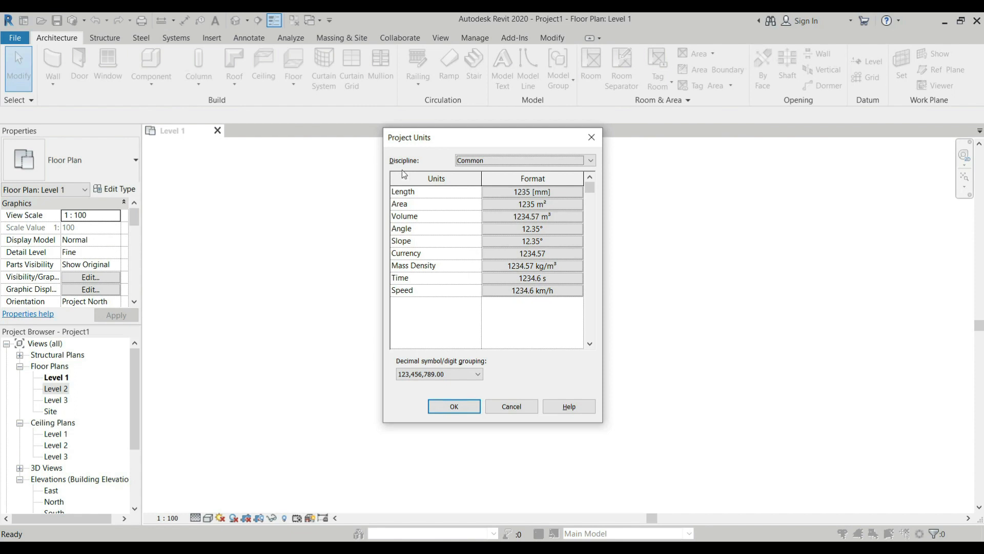
left_click_drag(452, 140, 376, 124)
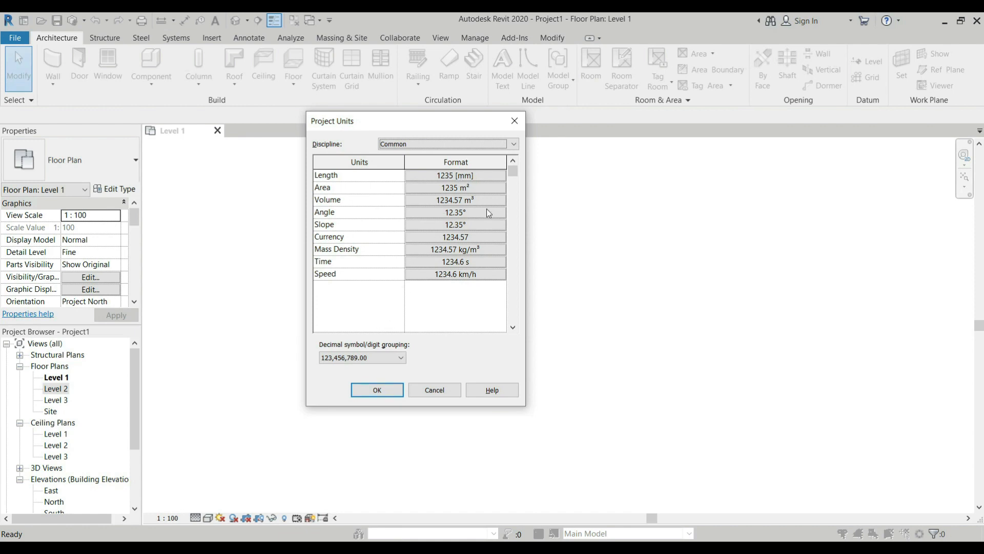
left_click(380, 392)
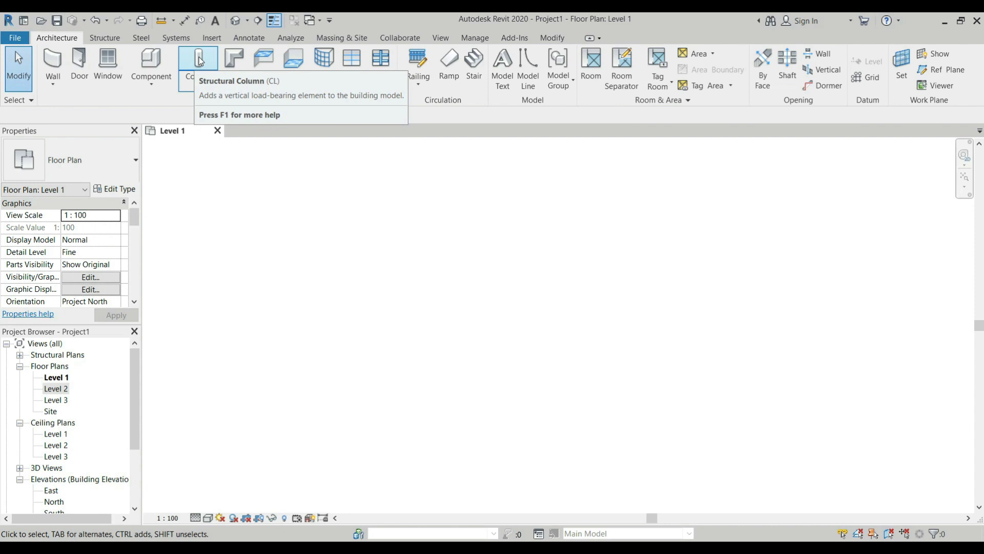
left_click(111, 41)
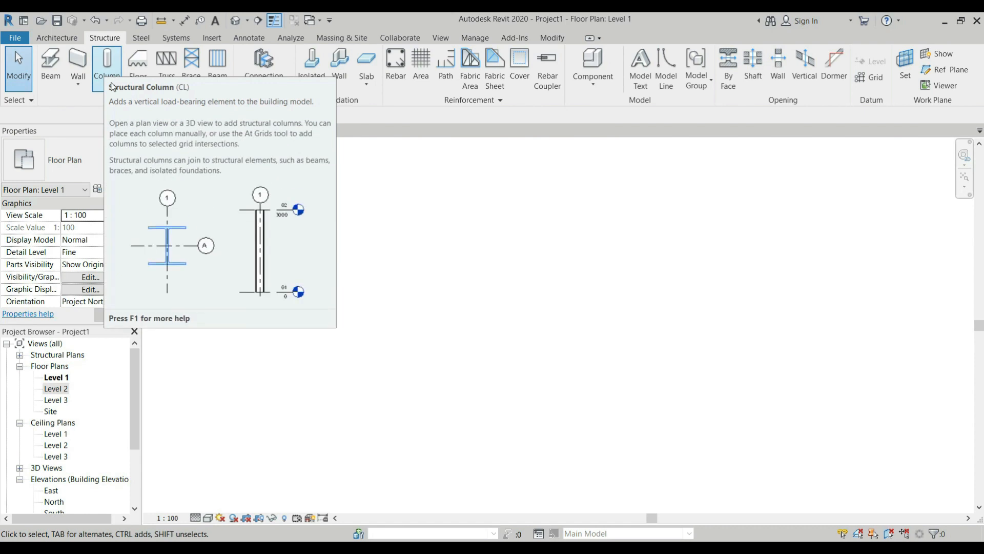
left_click(58, 40)
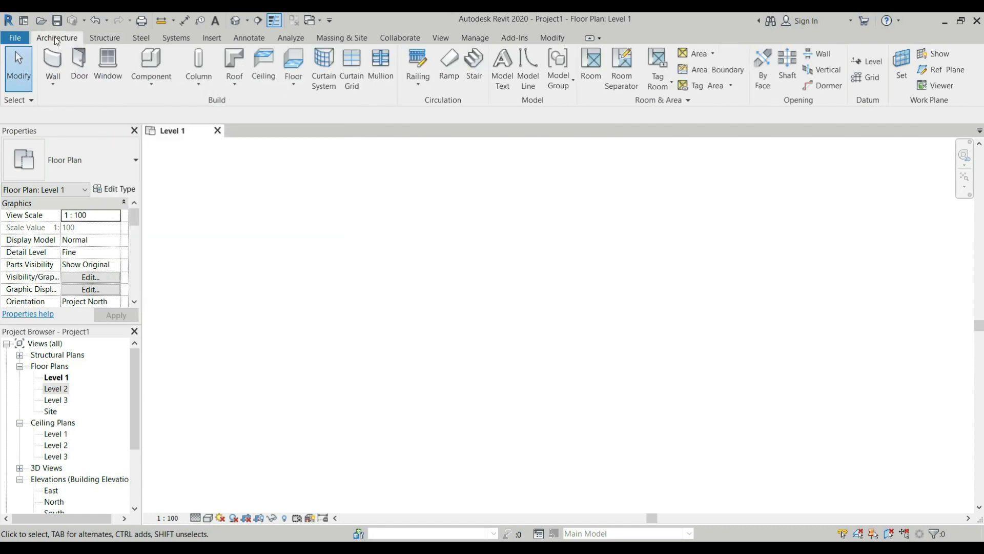
left_click(101, 41)
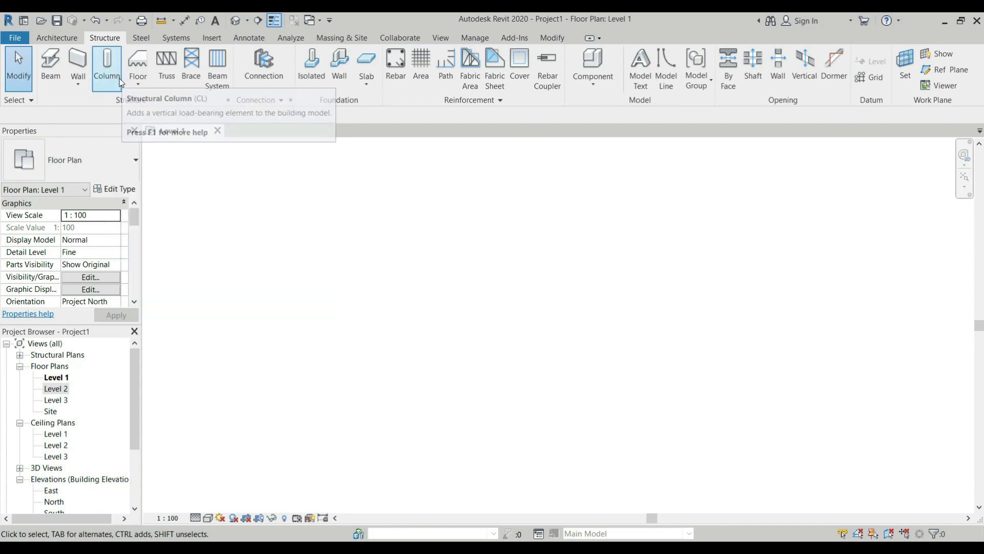
left_click(71, 41)
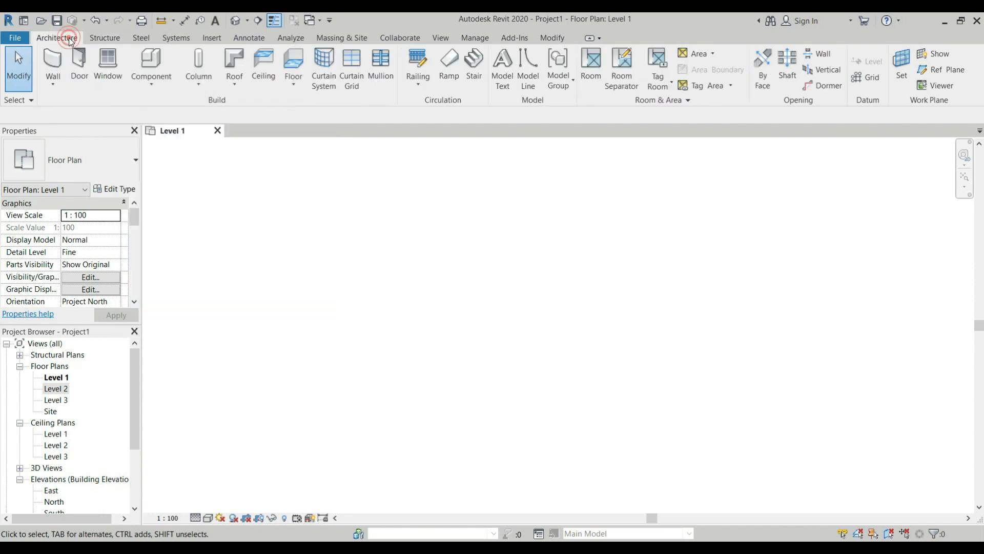
left_click(205, 87)
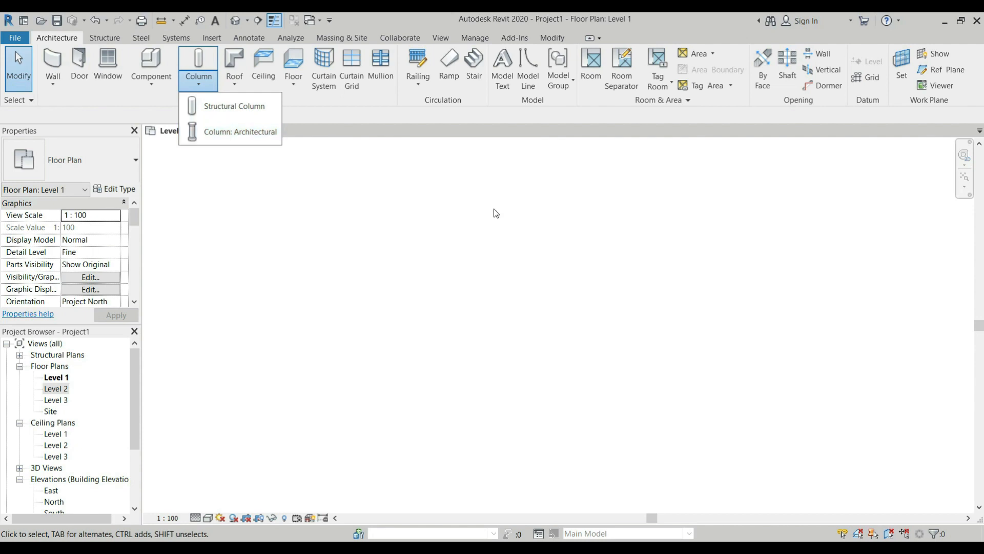
key("Escape")
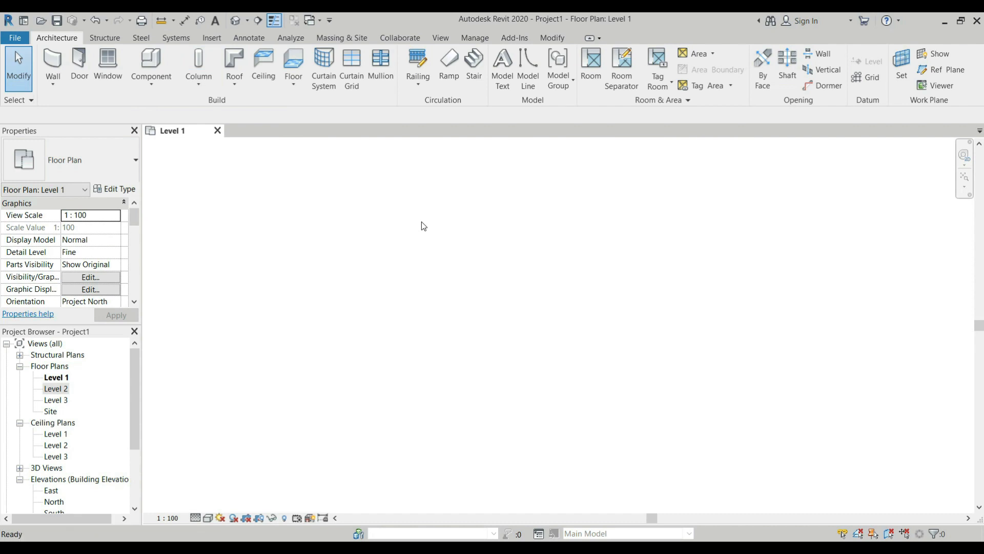
Step: Draw one horizontal straight wall of type Interior Wall 1 - 150mm in the Level 1 floor plan
key("w")
key("a")
left_click(355, 264)
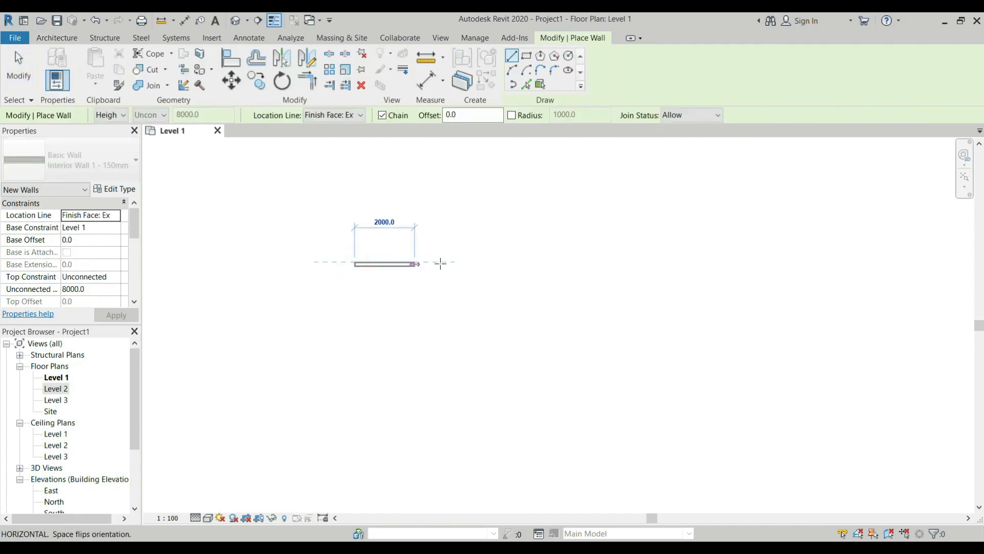
left_click(441, 264)
scroll(361, 266, "up", 5)
key("Escape")
key("Escape")
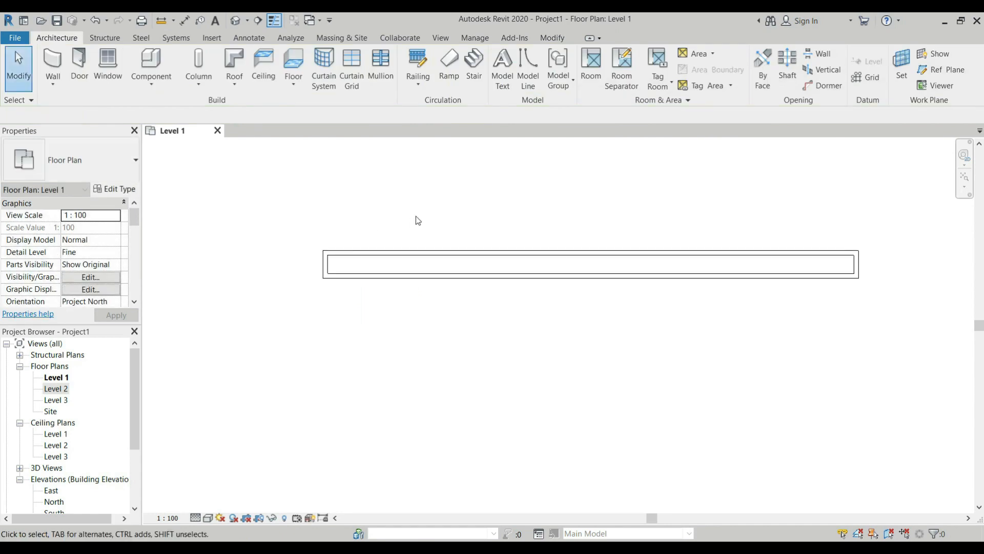
middle_click_drag(412, 221, 370, 254)
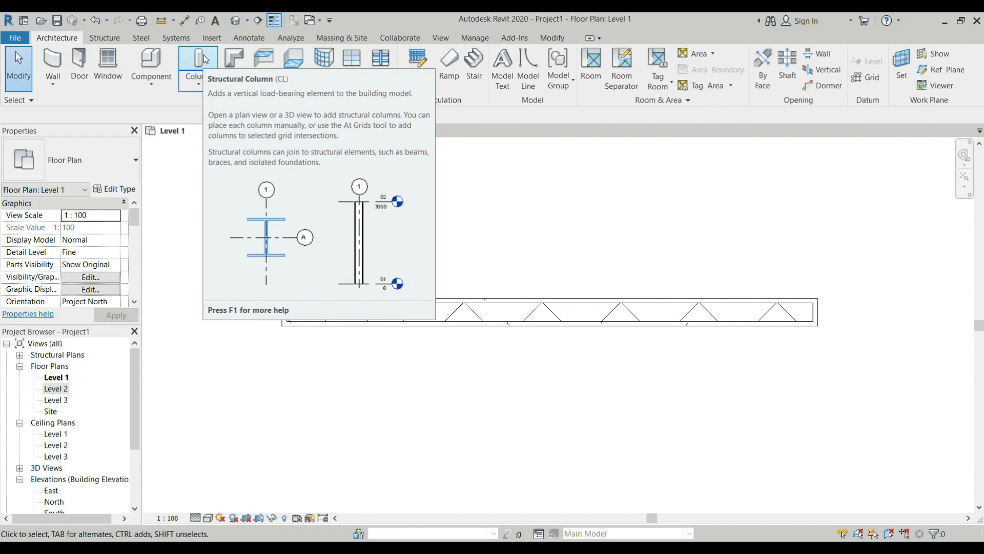
Step: Place a vertical M_Concrete-Square-Column 300 x 300mm structural column with a depth of 2500 on the wall, near its left end
left_click(200, 83)
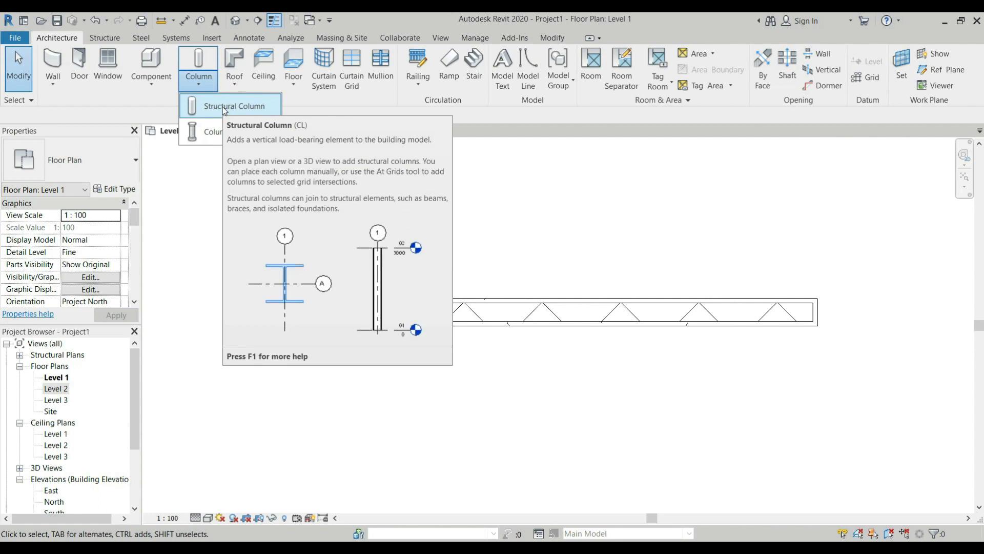
left_click(223, 106)
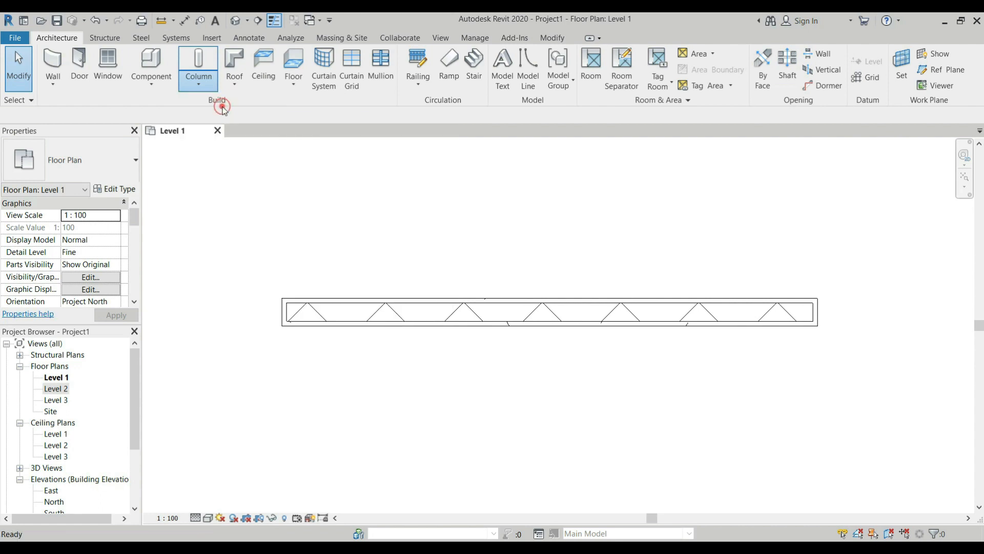
left_click(370, 311)
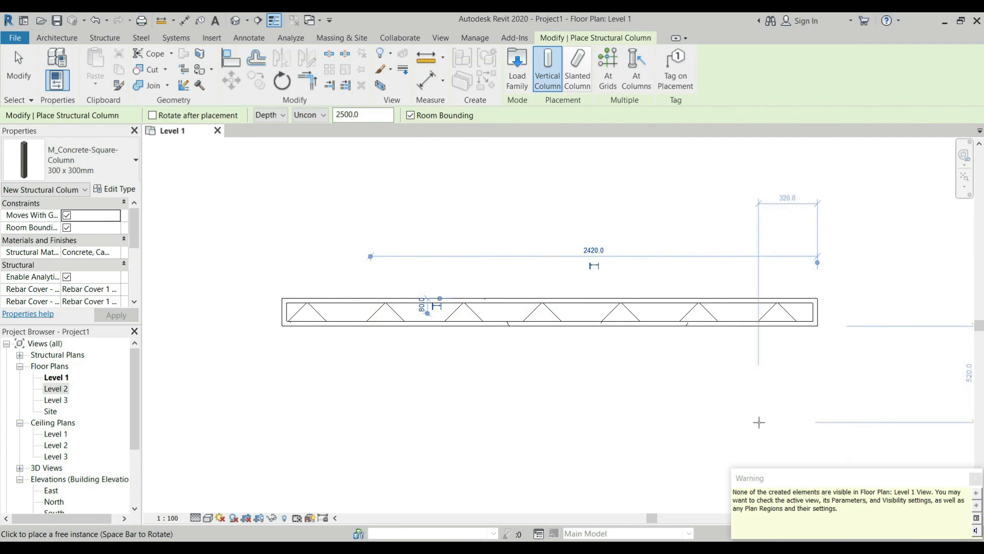
key("Escape")
key("Escape")
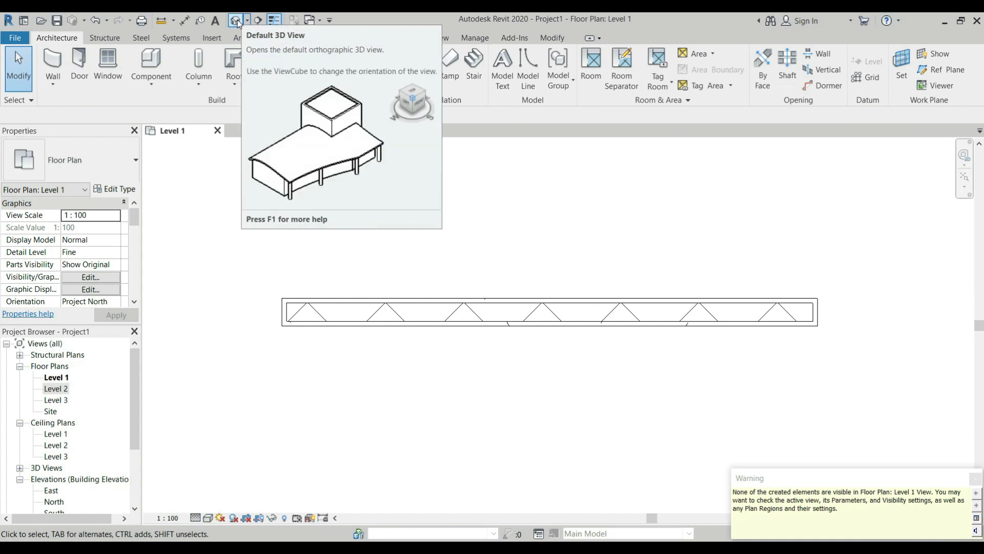
Step: Examine the structural column beside the wall in the default 3D view, including its level and offset constraints
left_click(235, 21)
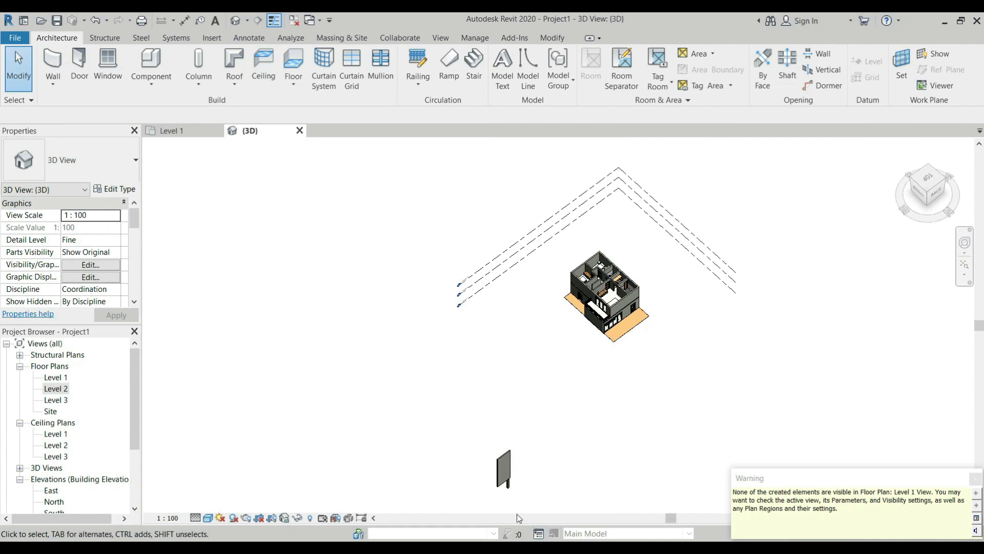
scroll(508, 484, "up", 8)
left_click(544, 432)
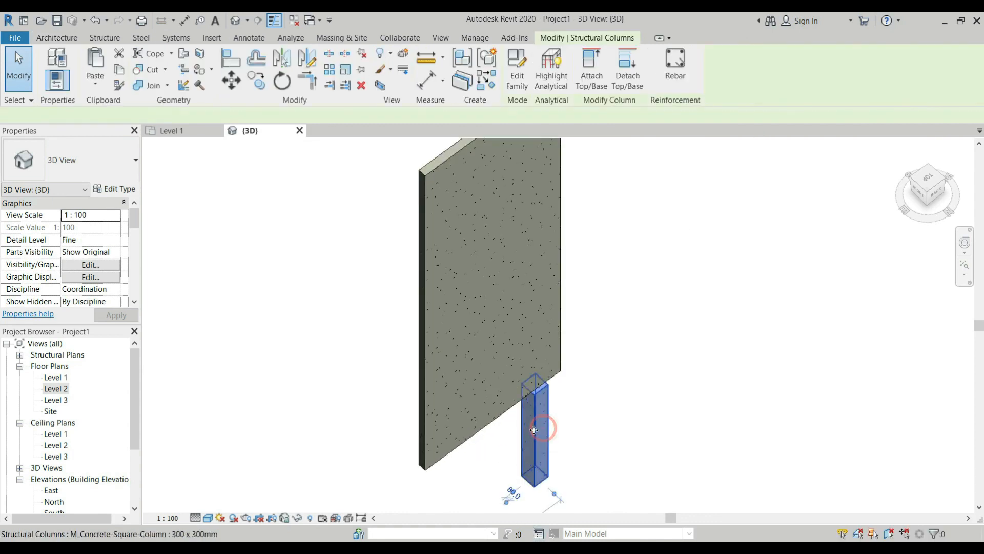
scroll(540, 425, "up", 3)
scroll(515, 367, "down", 3)
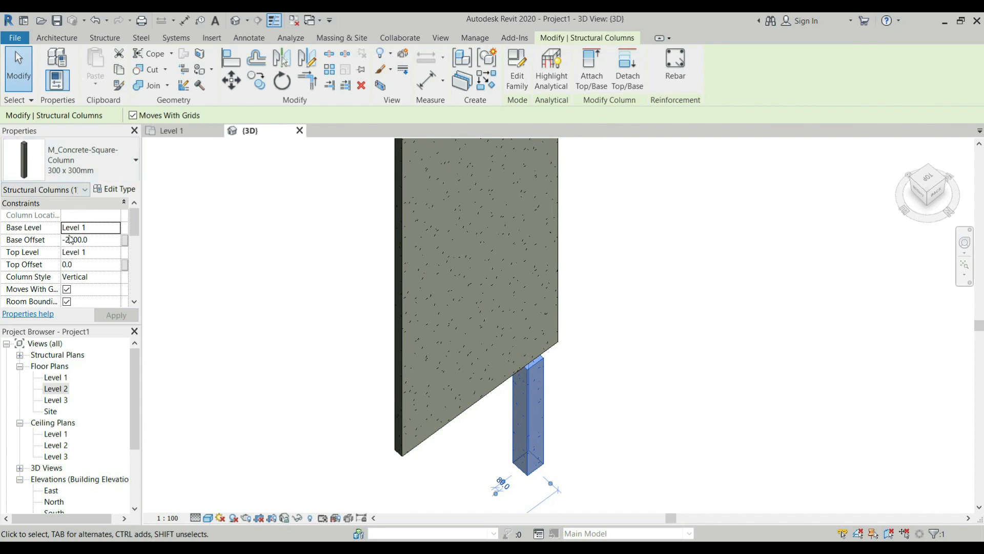
scroll(72, 238, "down", 3)
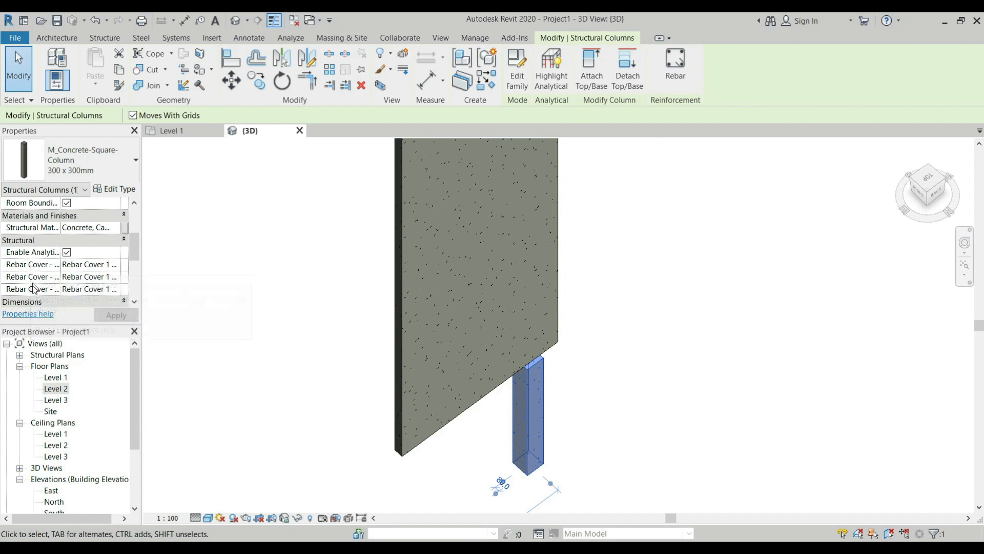
middle_click_drag(374, 299, 533, 384, "shift")
scroll(110, 253, "up", 3)
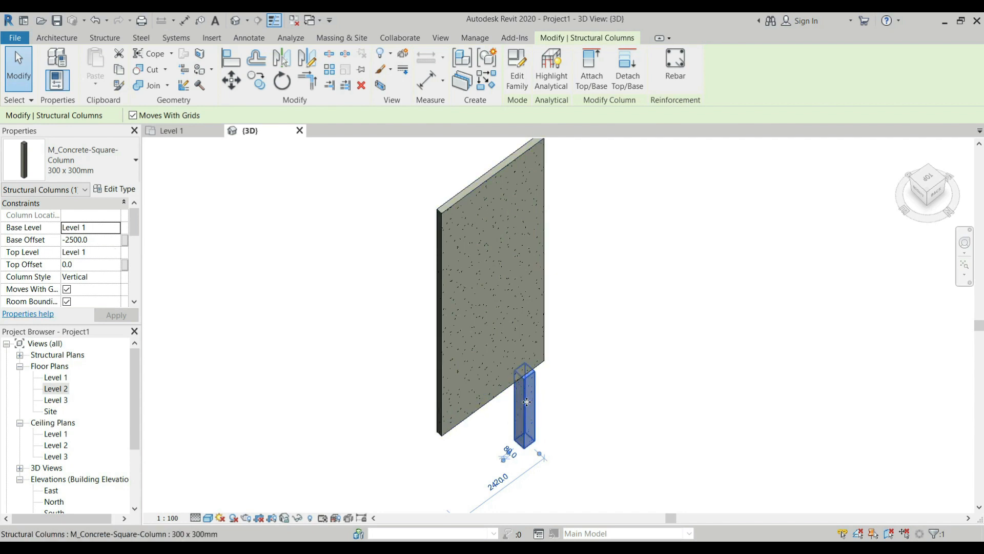
Step: Try to set the structural column's base offset to 0
left_click(105, 240)
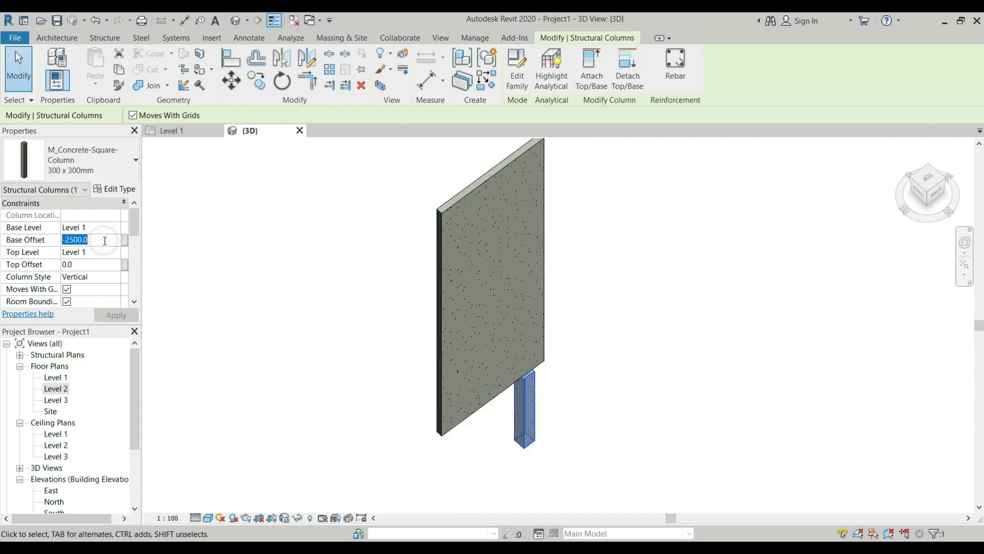
type("0")
key("Return")
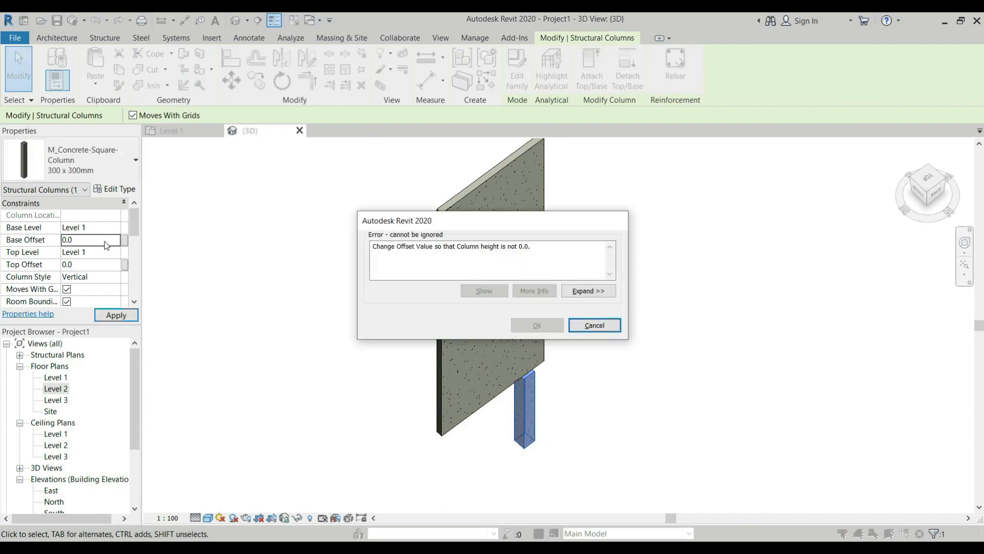
left_click(595, 325)
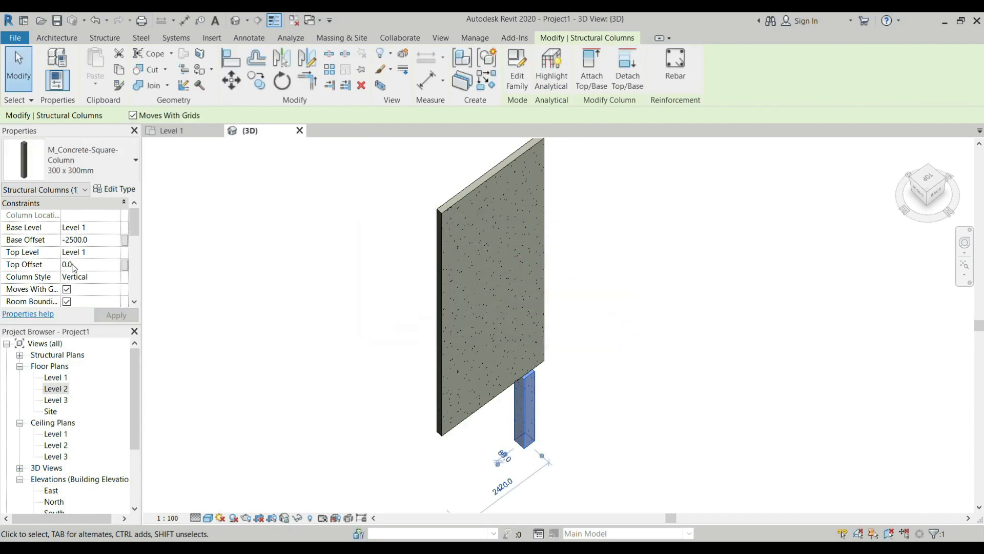
Step: Set the structural column's top level to Level 2
left_click(90, 253)
left_click(114, 252)
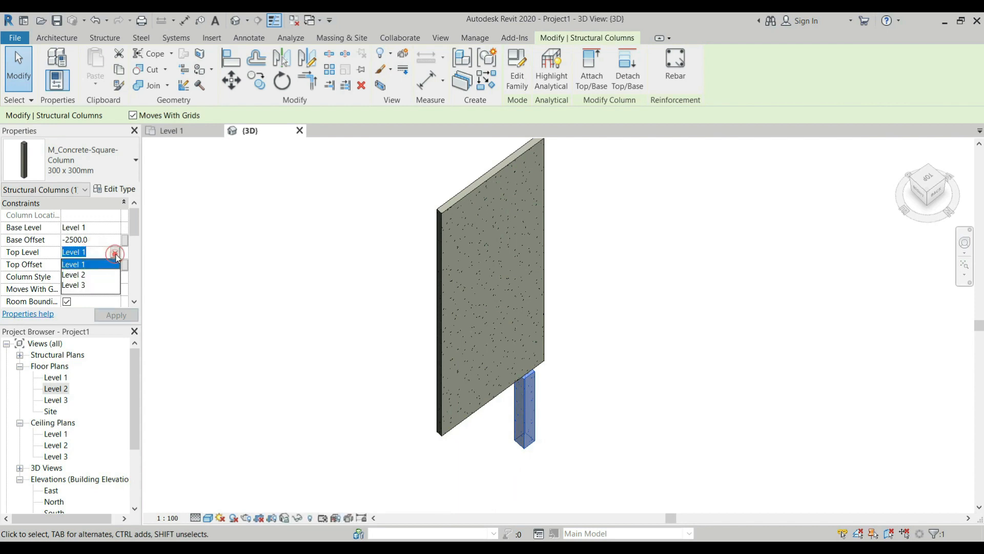
left_click(77, 274)
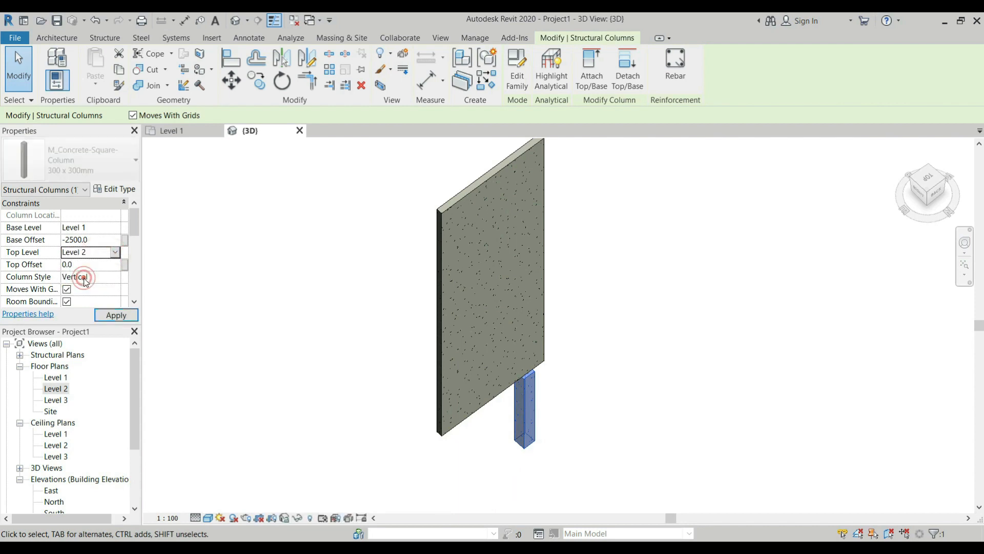
left_click(96, 240)
key("Return")
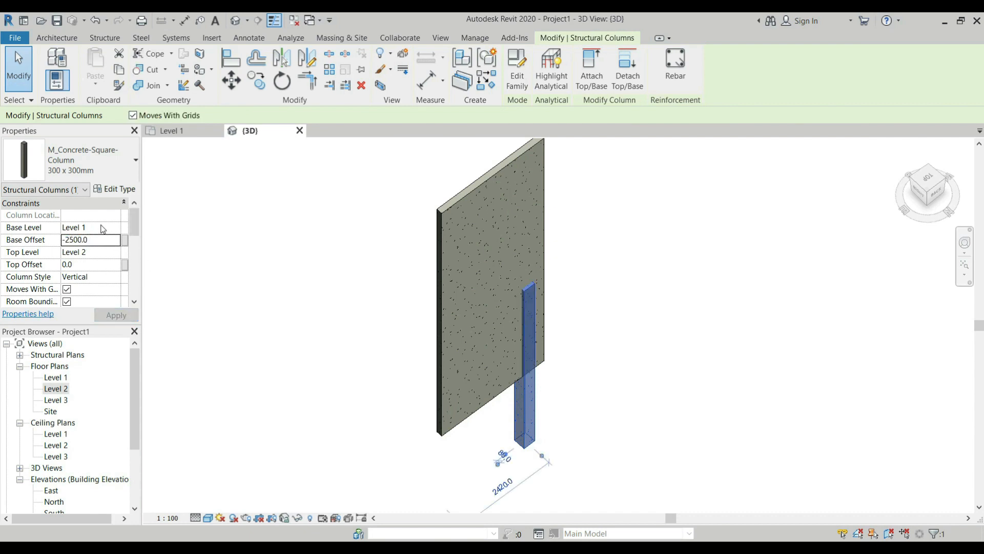
Step: Raise the structural column's base by entering a smaller negative base offset
left_click(103, 239)
double_click(102, 239)
type("-10")
key("Return")
left_click(670, 362)
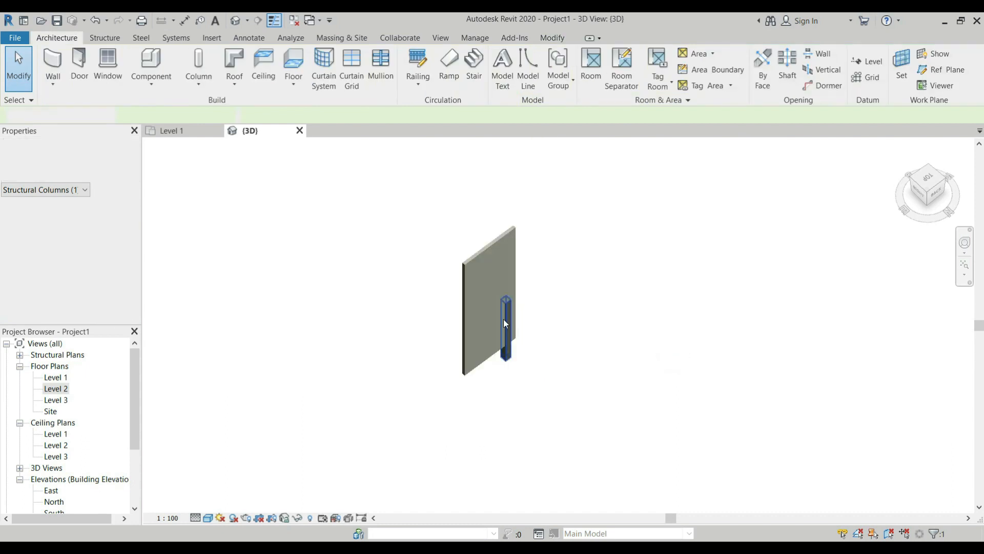
Step: Place an architectural M_Rectangular Column 475 x 610mm on the wall in the Level 1 plan, to the right of the structural column
left_click(184, 130)
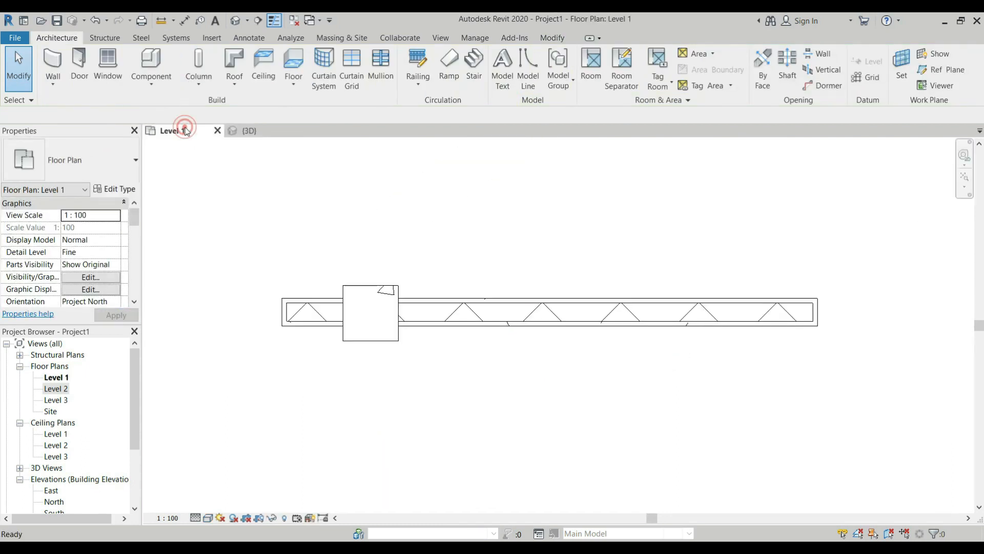
scroll(406, 331, "down", 2)
scroll(431, 288, "up", 3)
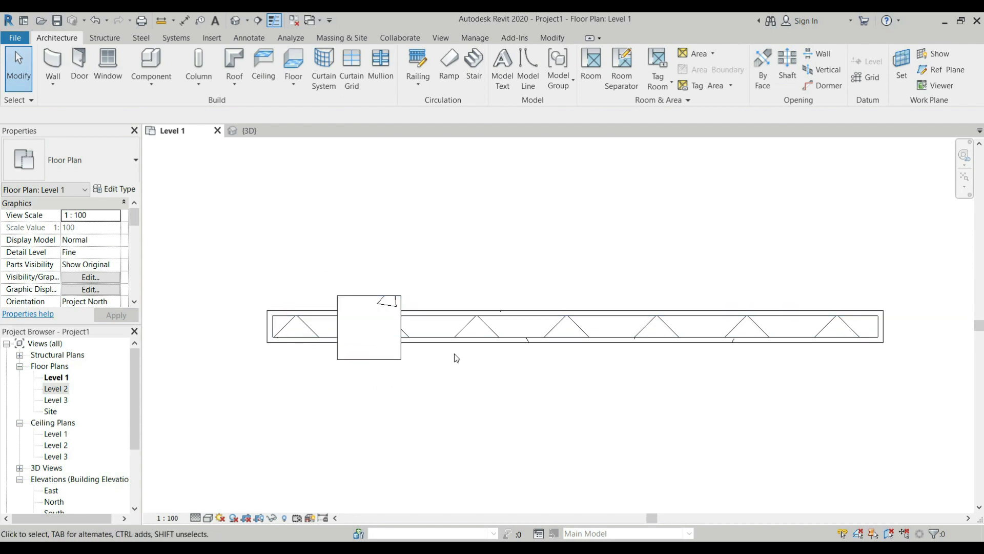
left_click(208, 90)
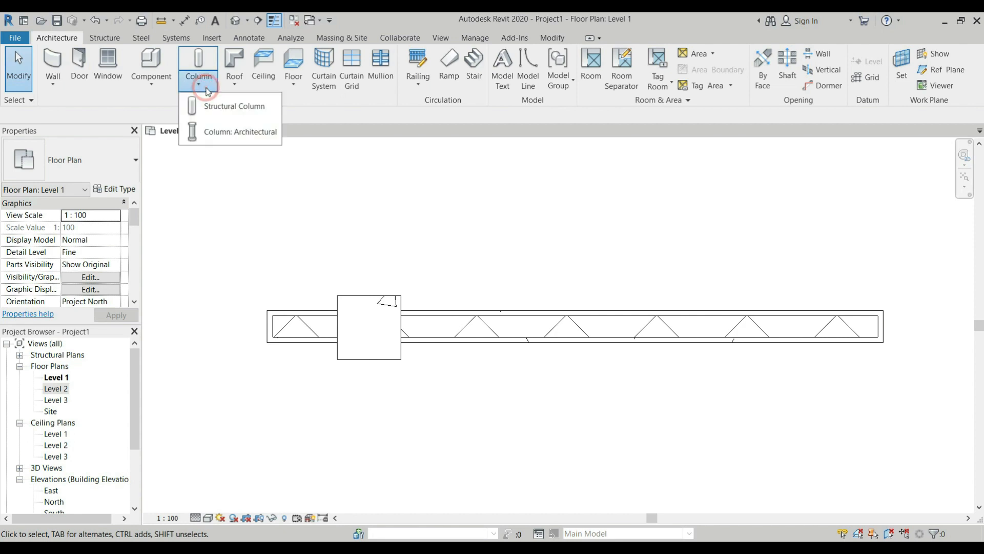
left_click(213, 133)
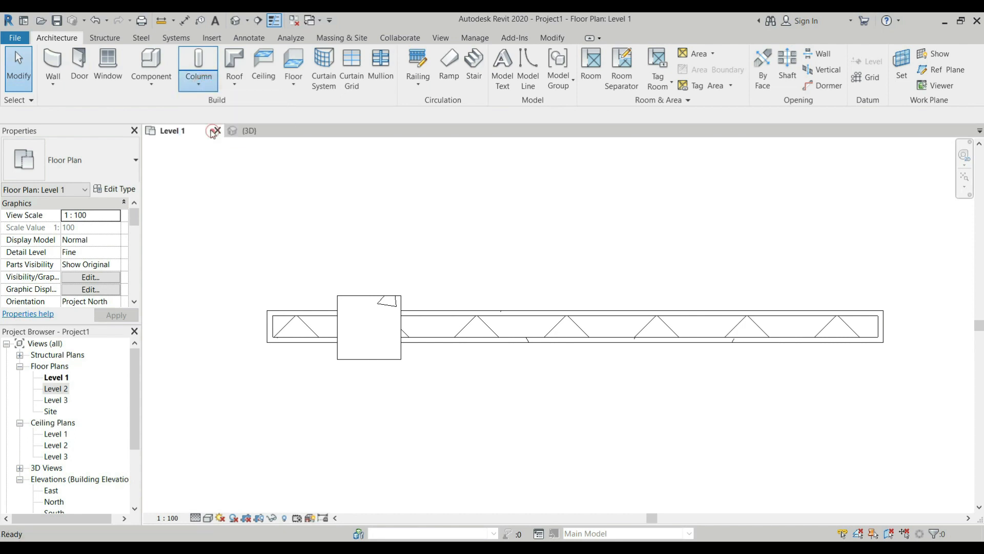
left_click(516, 329)
key("Escape")
key("Escape")
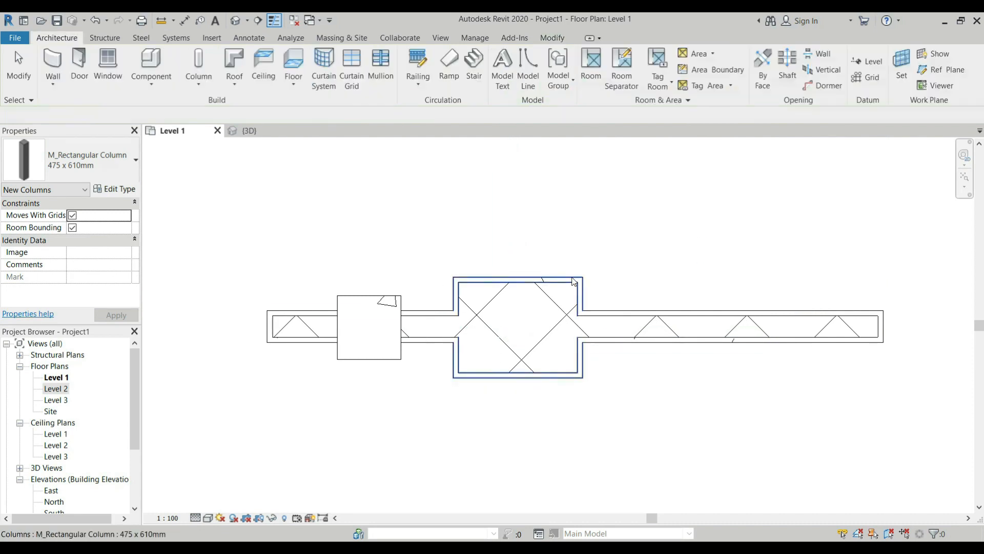
scroll(446, 302, "up", 2)
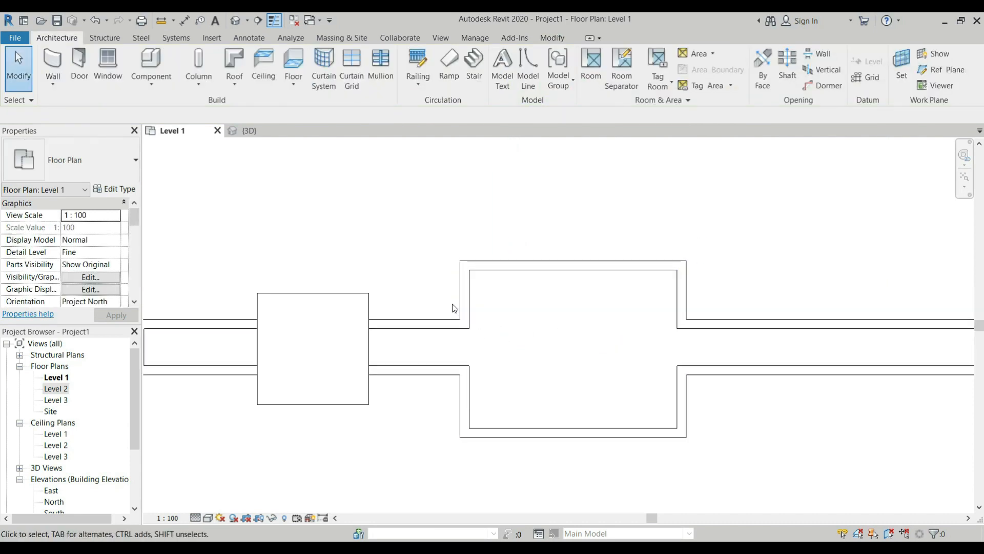
scroll(684, 344, "down", 2)
scroll(636, 287, "up", 2)
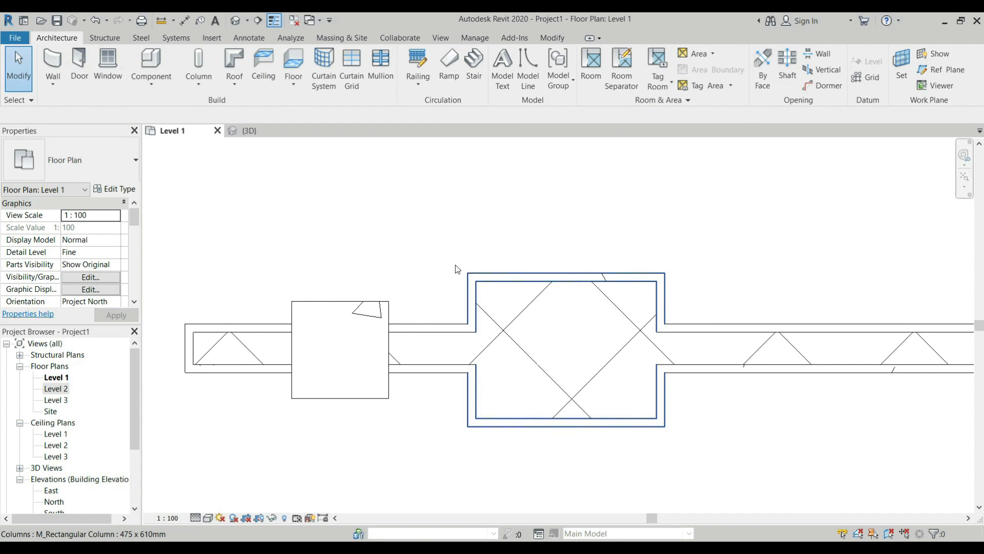
Step: Move the structural column horizontally from its top-edge midpoint along the wall into the centre of the M_Rectangular Column
left_click(367, 304)
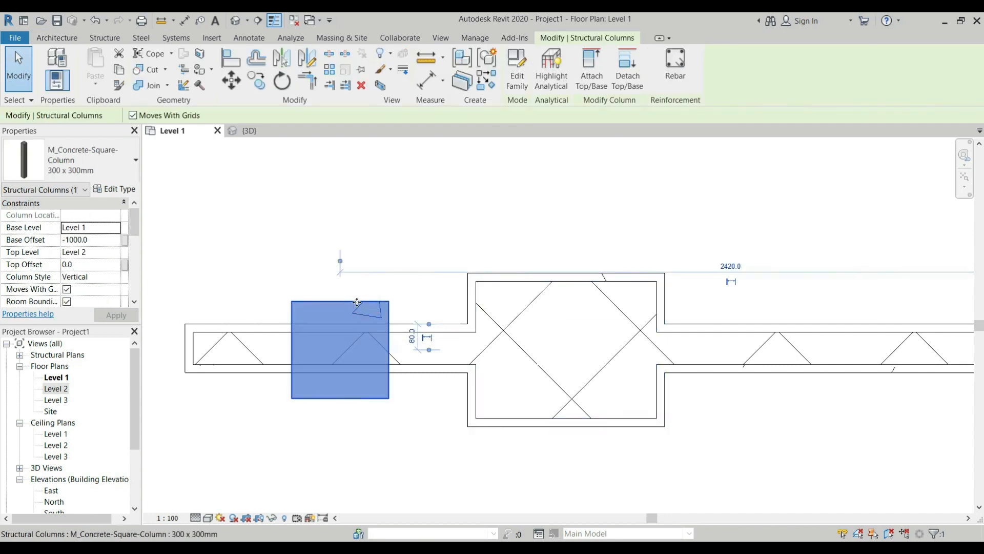
key("m")
key("v")
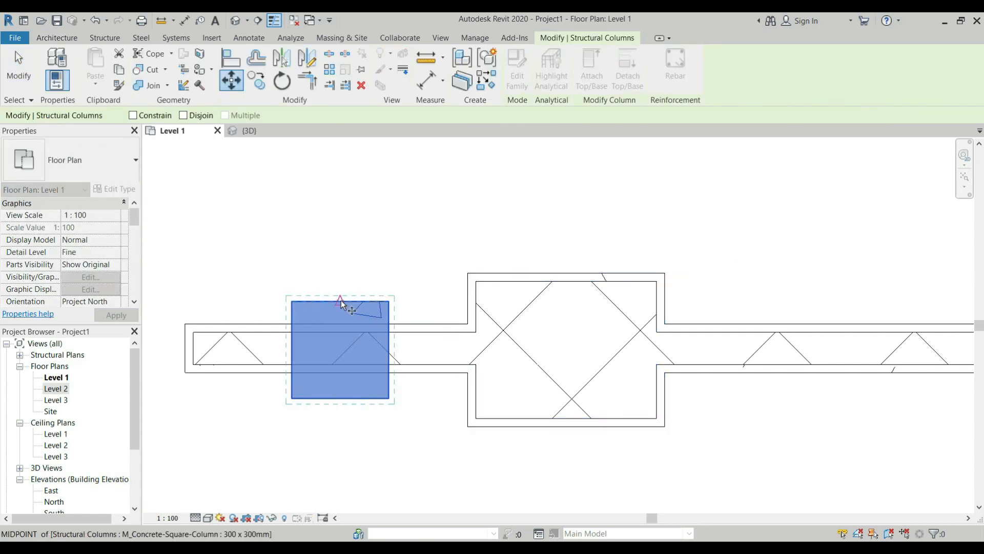
left_click(341, 302)
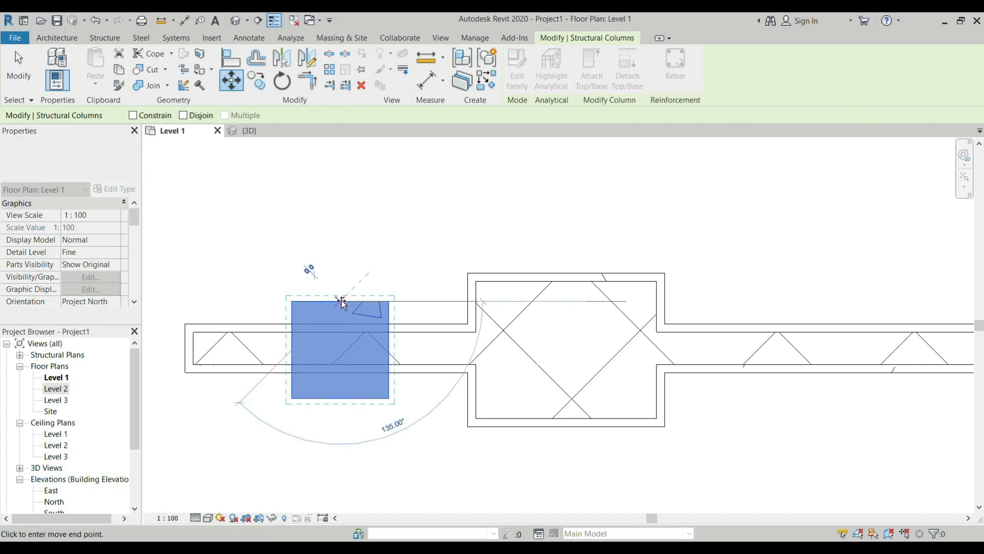
left_click(570, 302)
key("Escape")
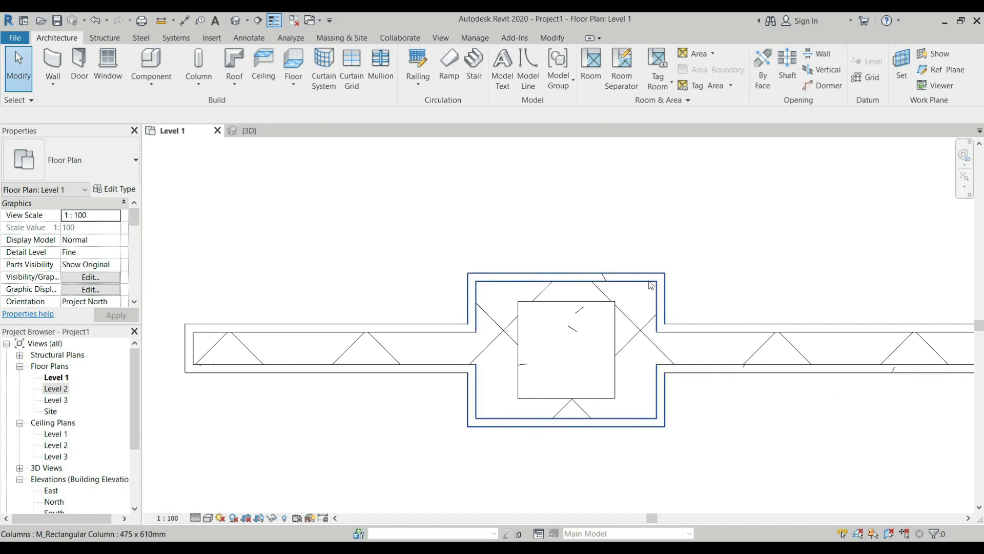
Step: Inspect the type properties of the architectural M_Rectangular Column without changing anything
scroll(496, 325, "down", 2)
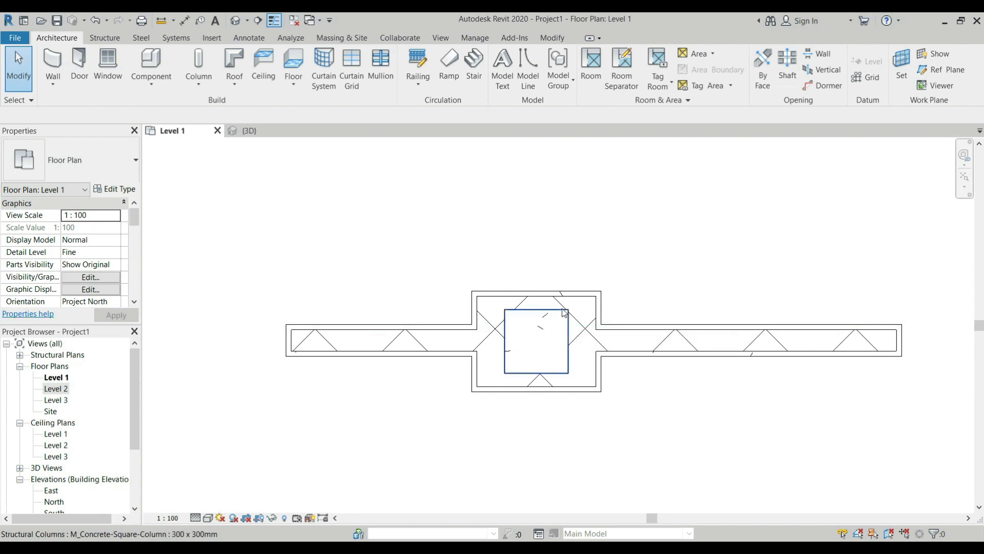
scroll(539, 302, "up", 2)
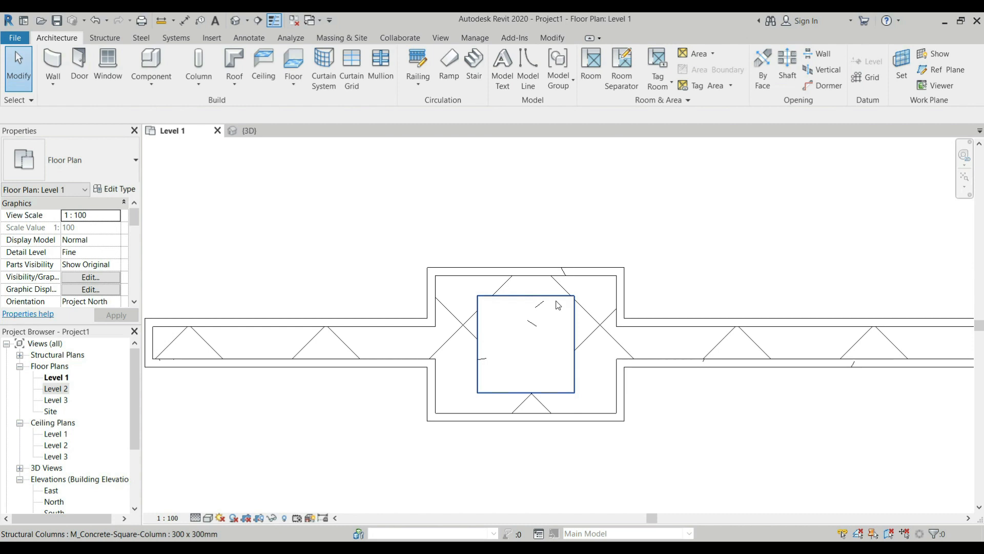
left_click(578, 278)
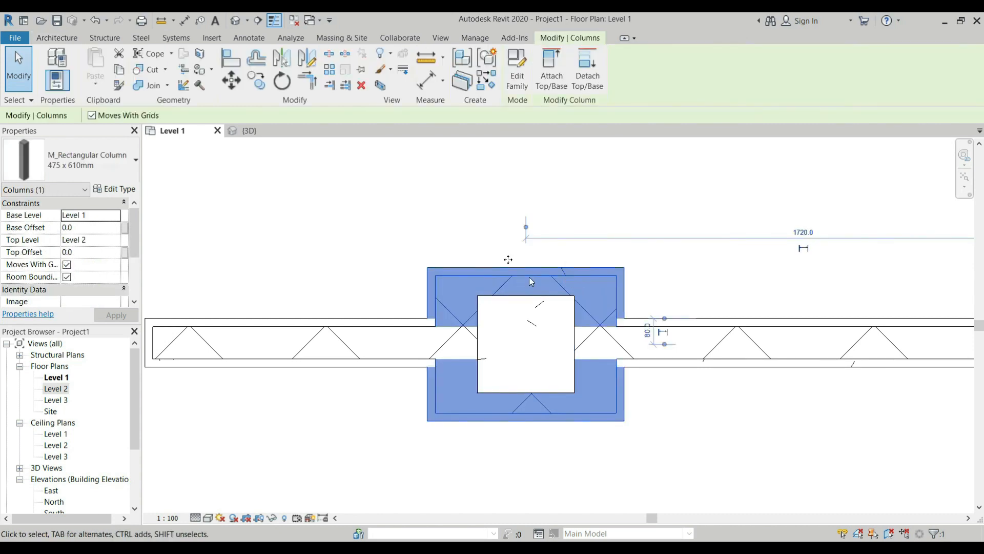
left_click(129, 190)
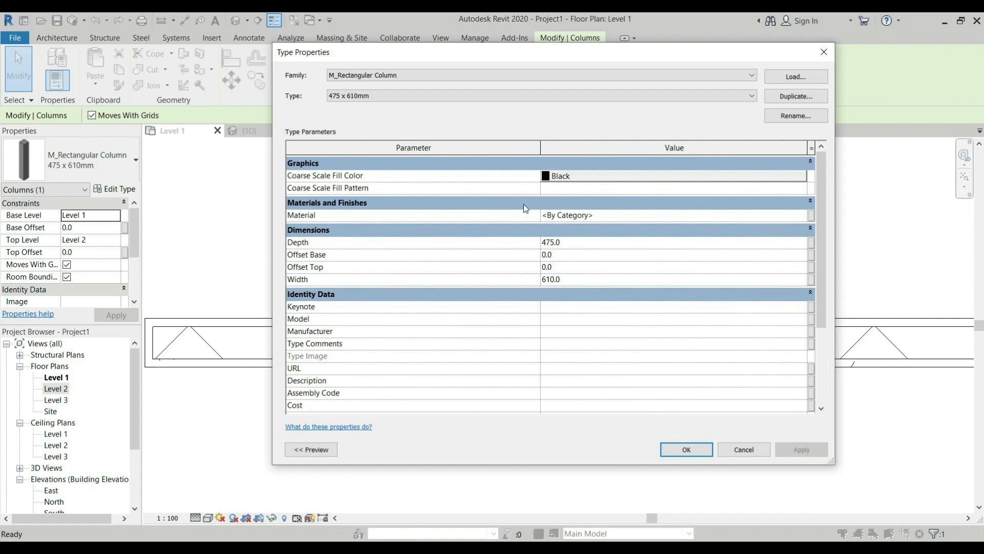
left_click(742, 450)
key("Escape")
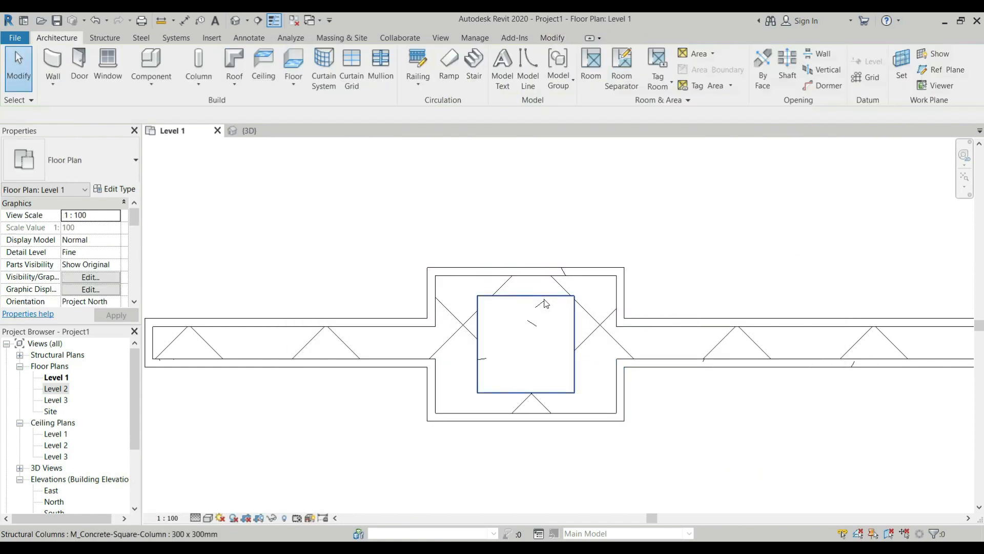
Step: Inspect the type properties of the structural M_Concrete-Square-Column inside the architectural column, leaving them unchanged
left_click(544, 302)
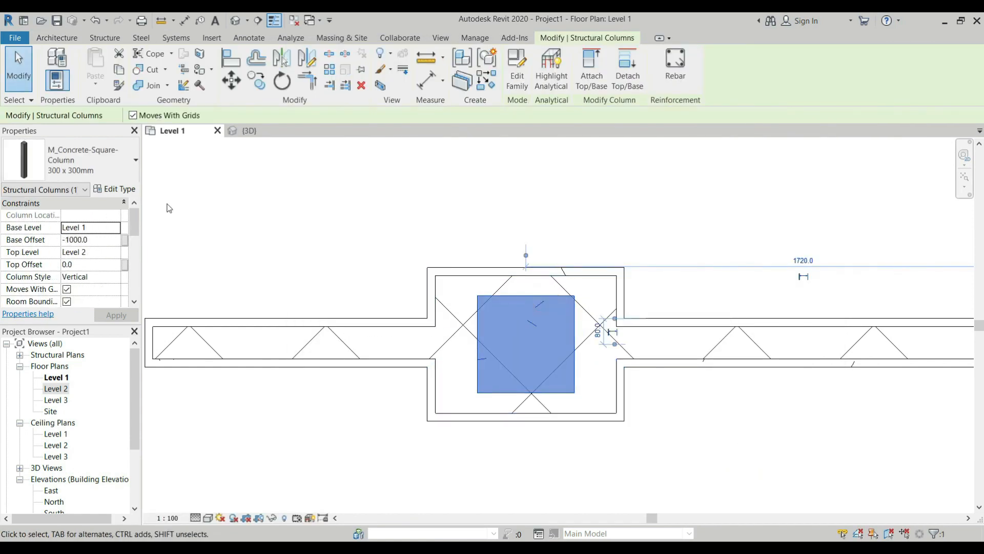
left_click(131, 189)
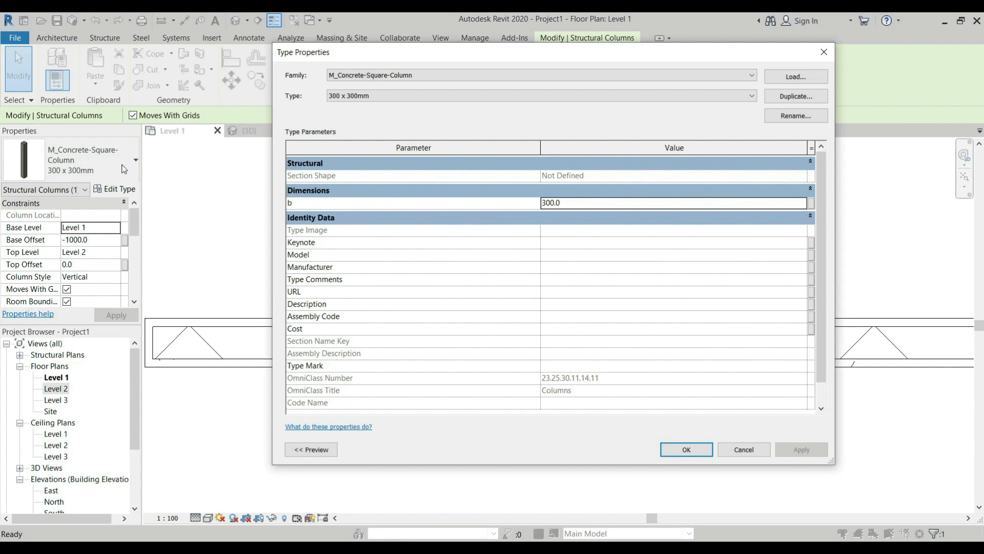
left_click(744, 450)
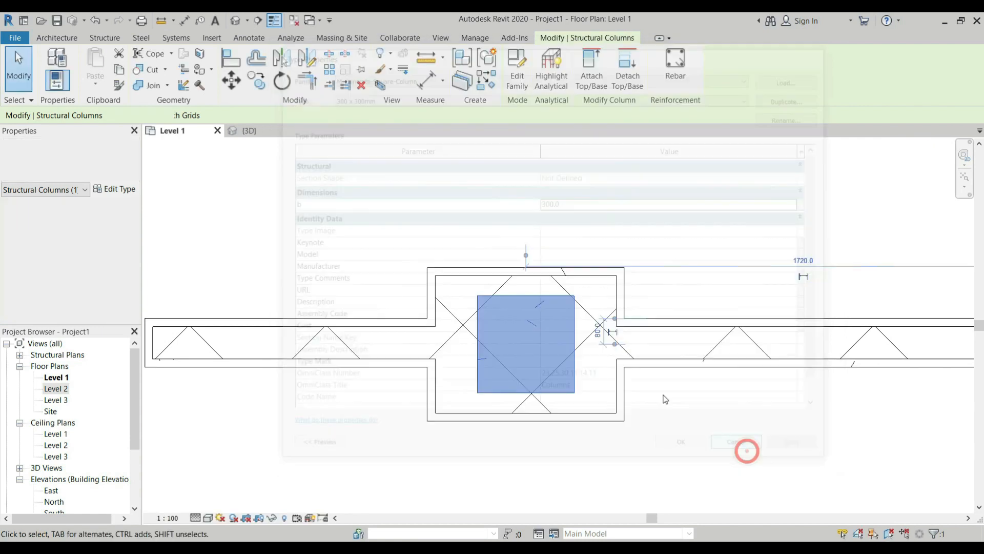
Step: Delete the demonstration wall together with its structural and architectural columns from the Level 1 plan
left_click_drag(860, 227, 201, 434)
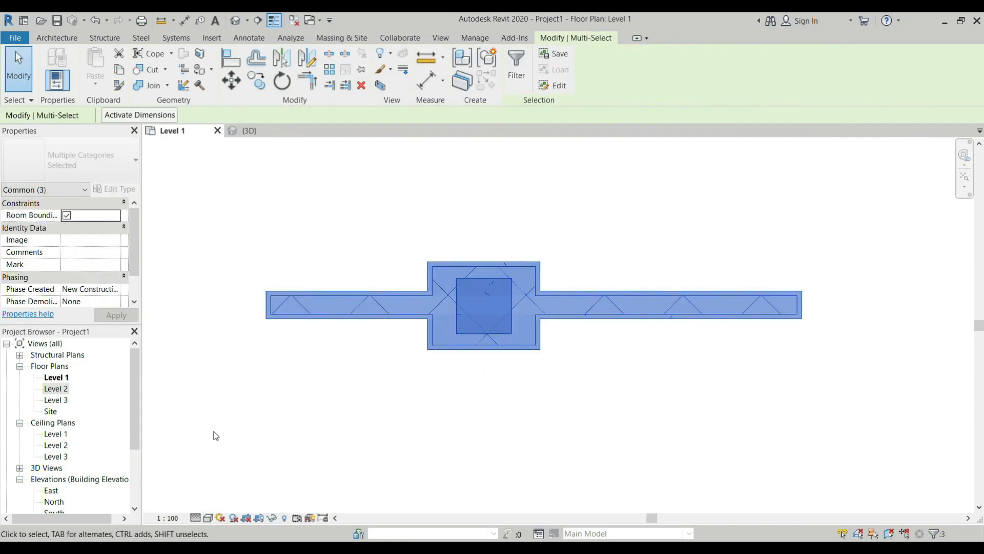
key("Delete")
scroll(645, 332, "down", 4)
scroll(421, 291, "down", 5)
scroll(368, 373, "up", 7)
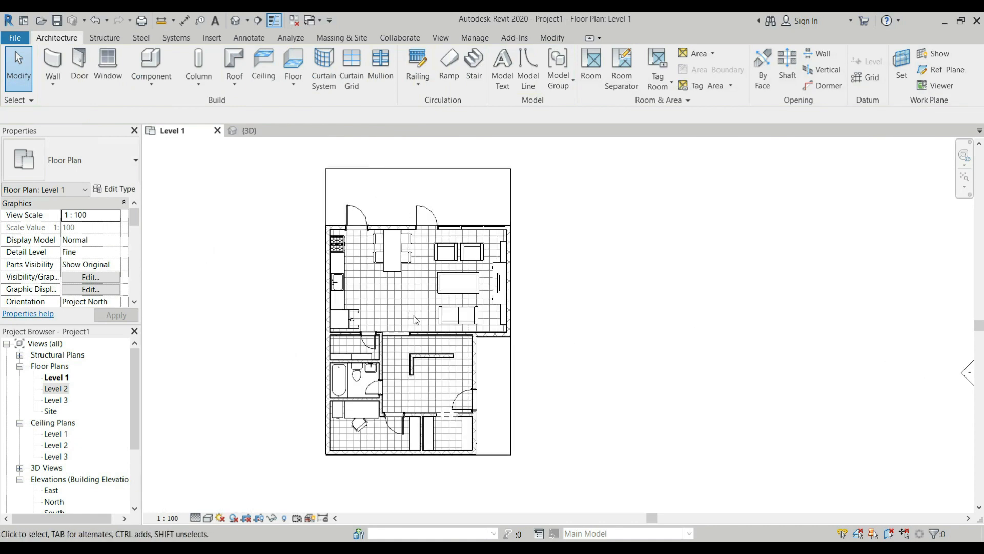
Step: Start placing a vertical M_Concrete-Square-Column 300 x 300mm structural column near the upper-left corner of the house plan
scroll(462, 236, "up", 2)
scroll(479, 208, "down", 4)
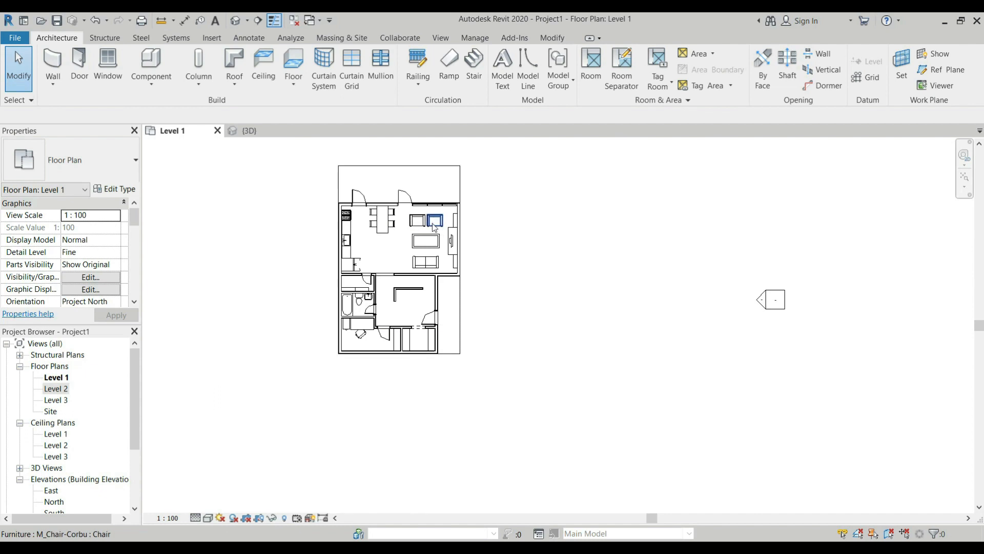
scroll(490, 203, "up", 3)
scroll(419, 386, "down", 2)
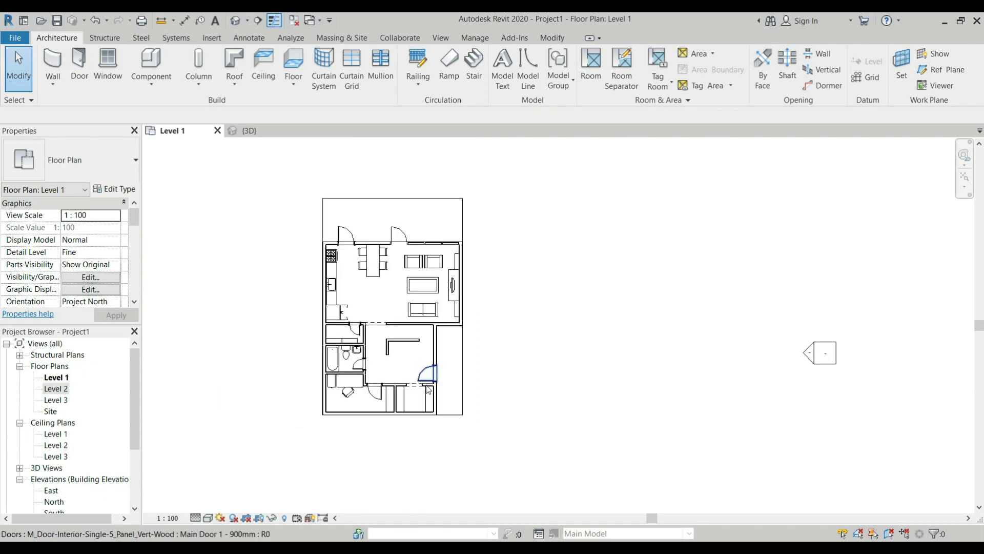
scroll(392, 251, "up", 2)
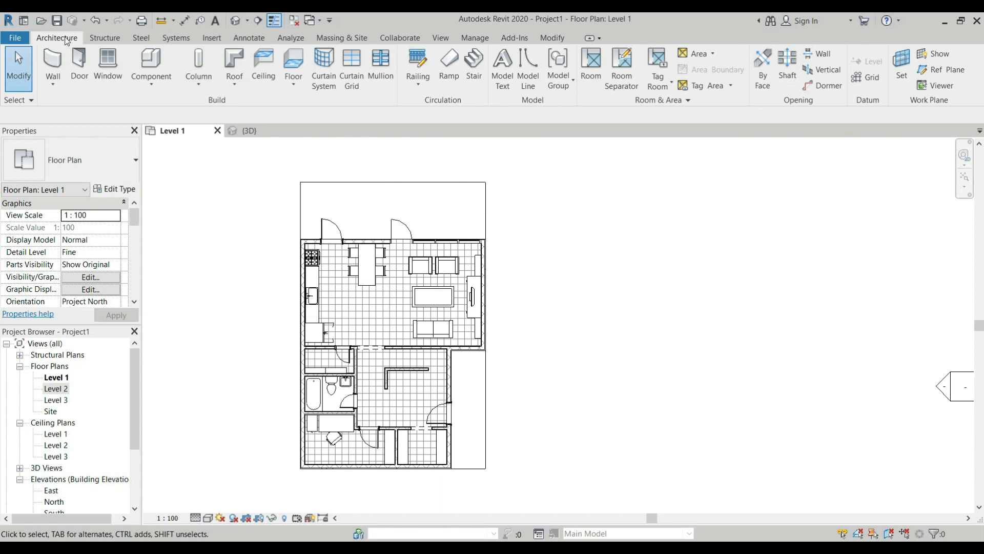
left_click(104, 38)
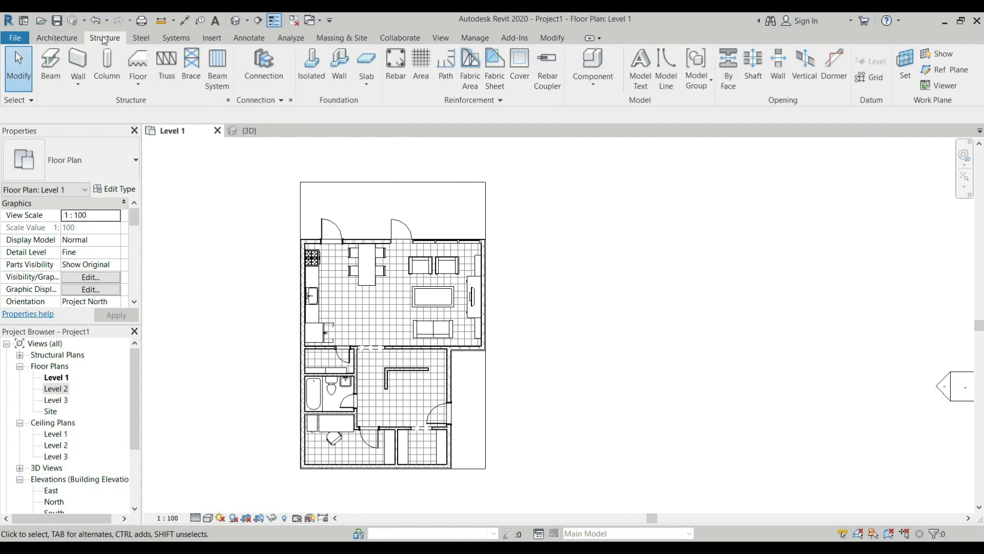
left_click(54, 40)
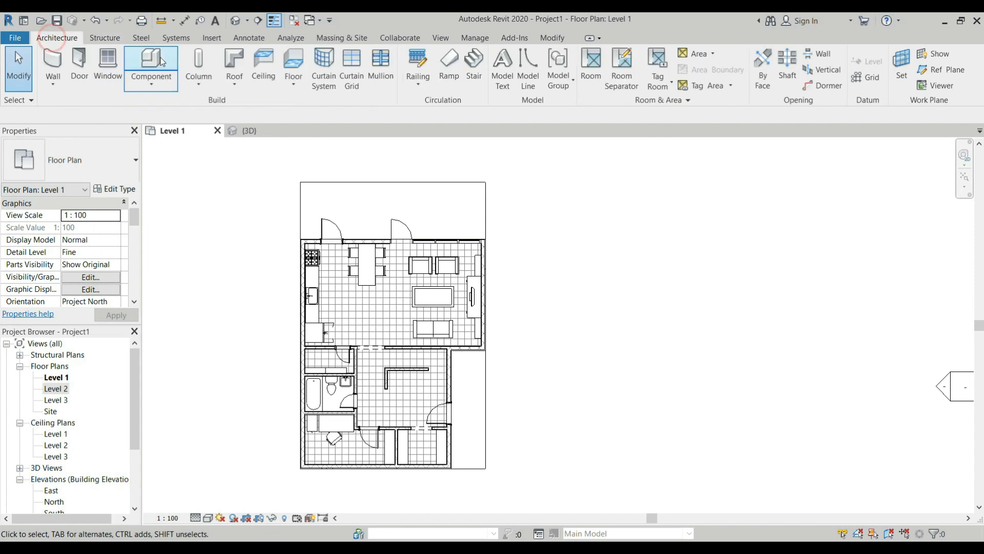
left_click(205, 64)
scroll(291, 216, "up", 1)
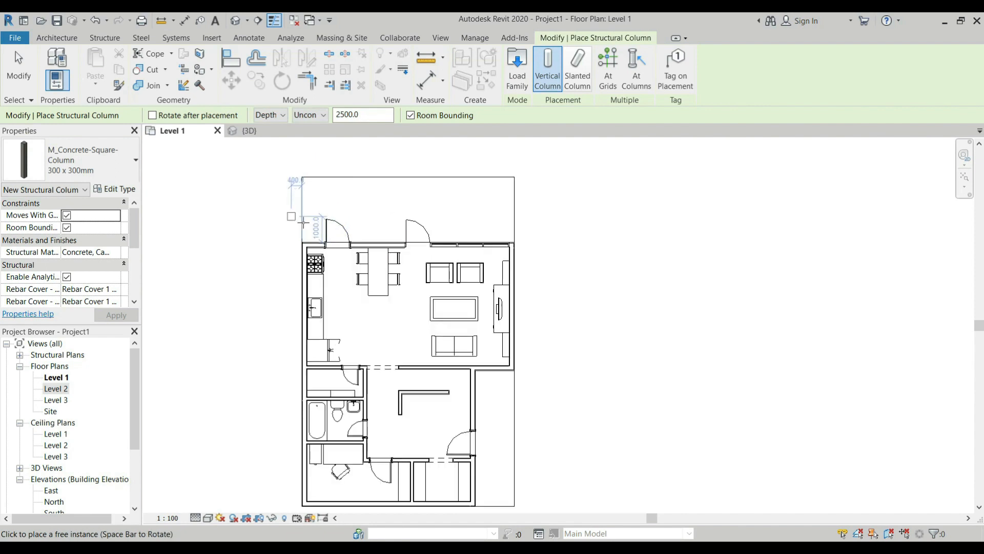
scroll(302, 221, "up", 4)
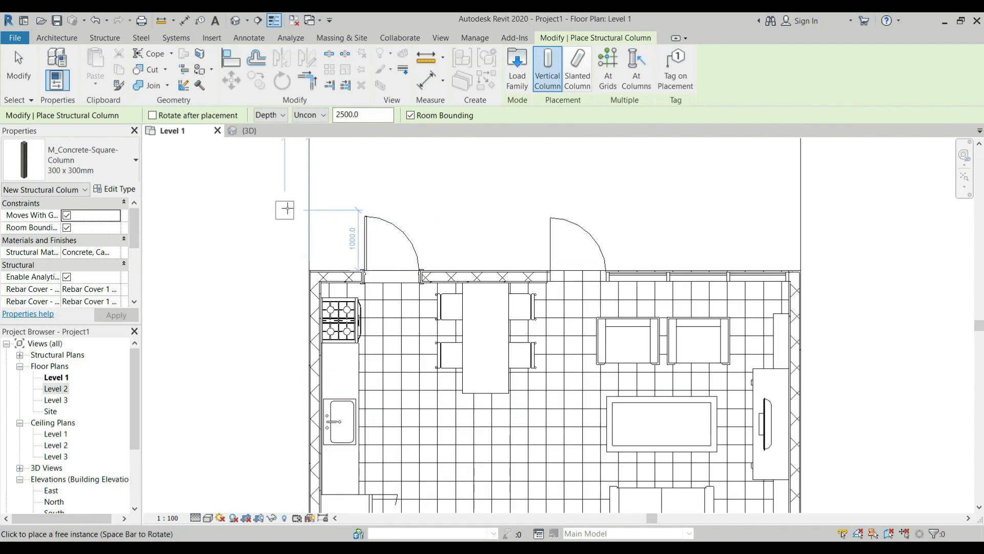
Step: Review the loaded structural column types and browse the architectural families in the US Metric library's Columns folder
left_click(129, 166)
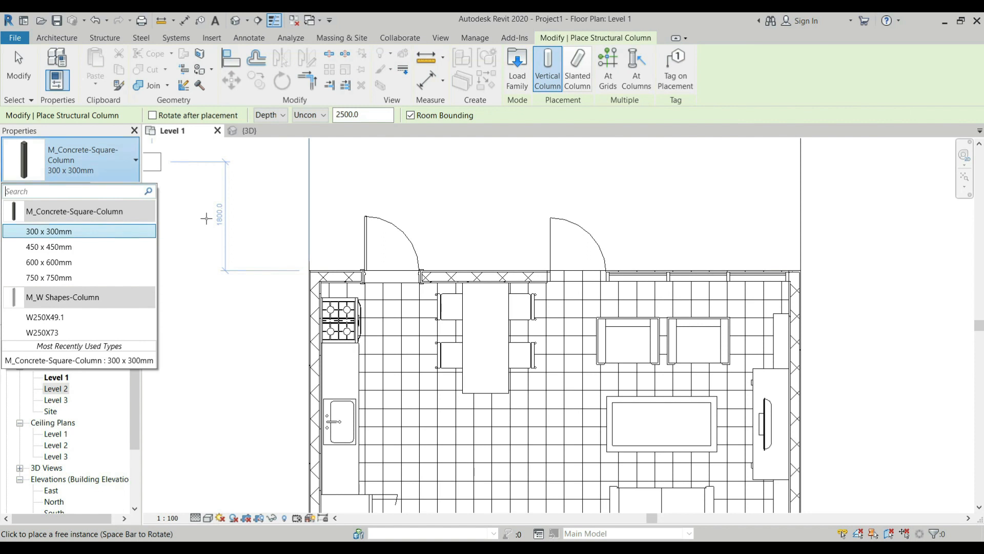
left_click(521, 79)
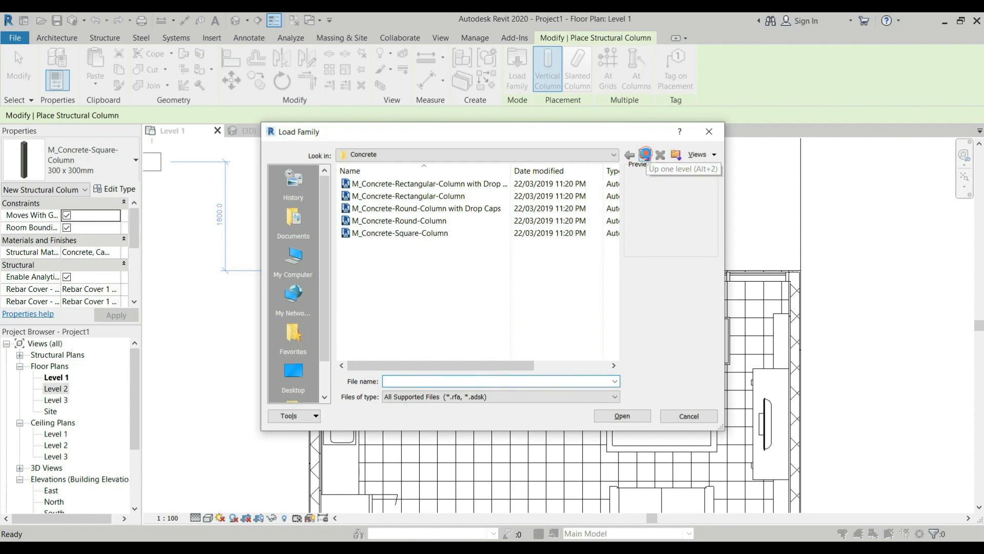
left_click(645, 155)
left_click(646, 155)
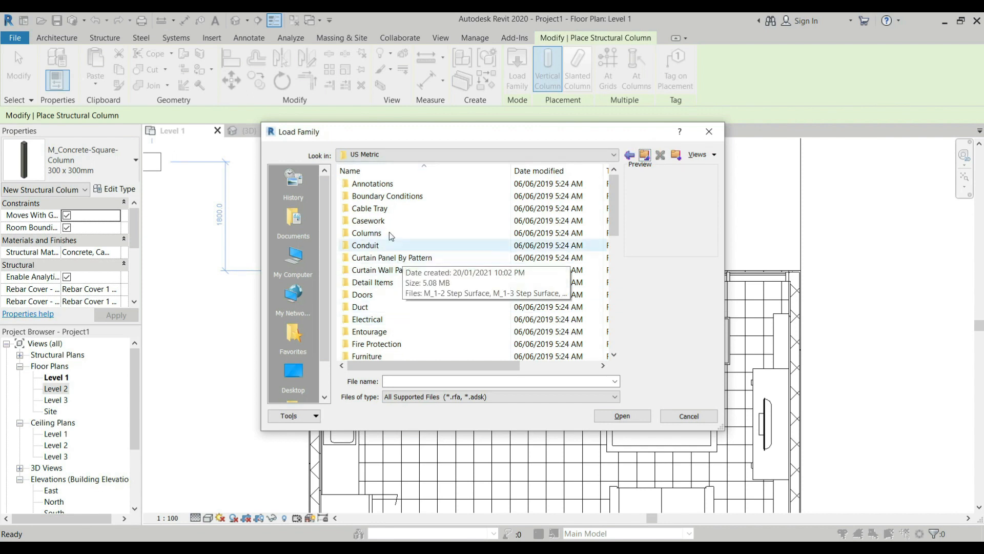
scroll(391, 235, "down", 9)
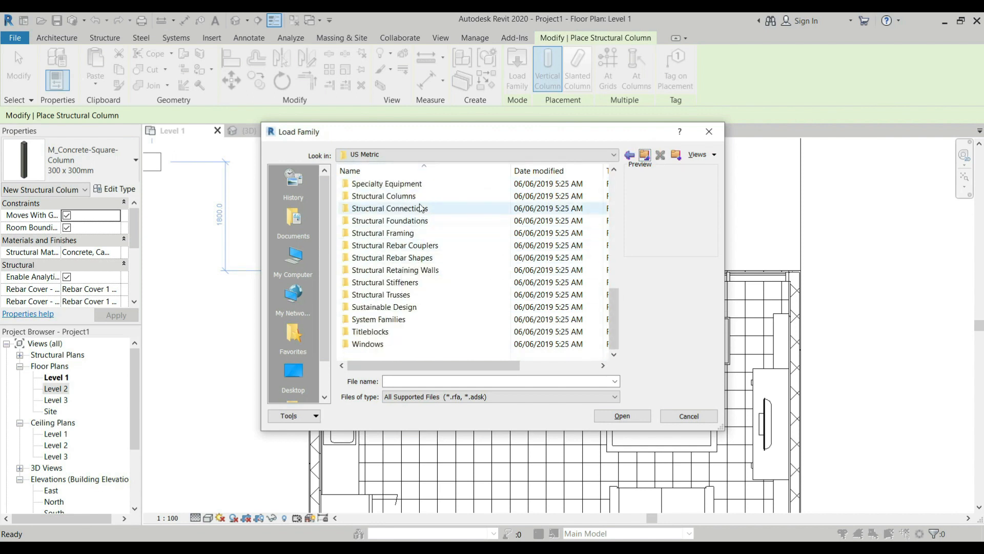
scroll(422, 211, "up", 1)
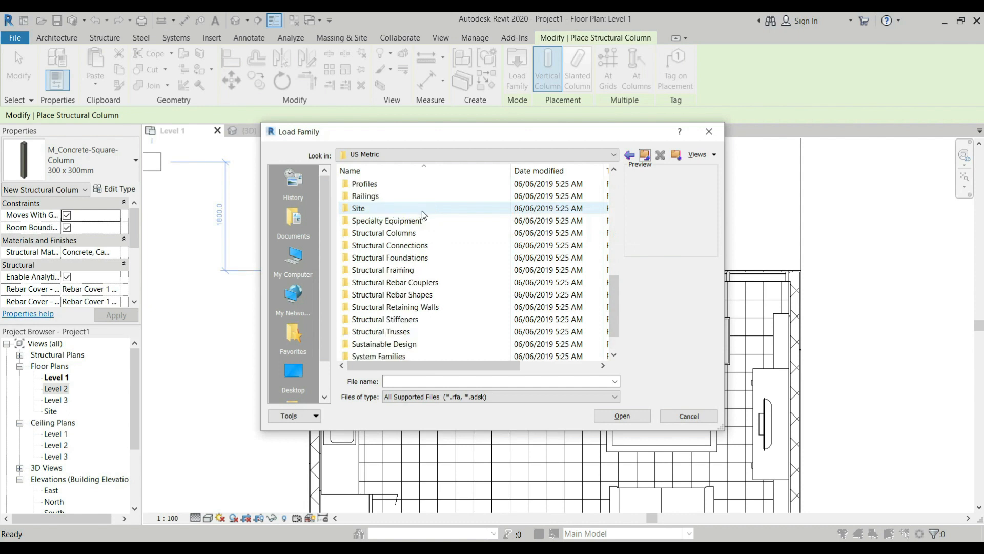
scroll(423, 217, "up", 5)
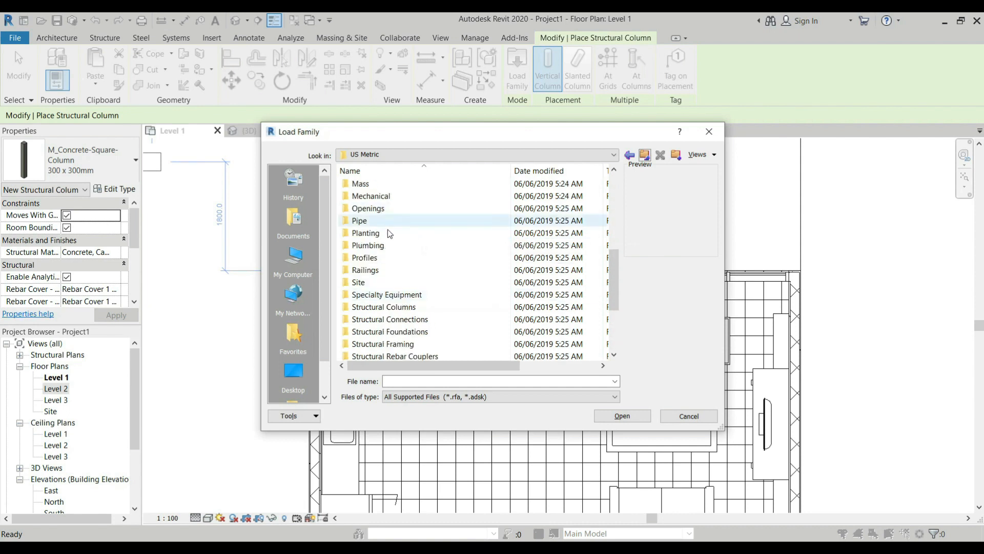
scroll(381, 220, "up", 2)
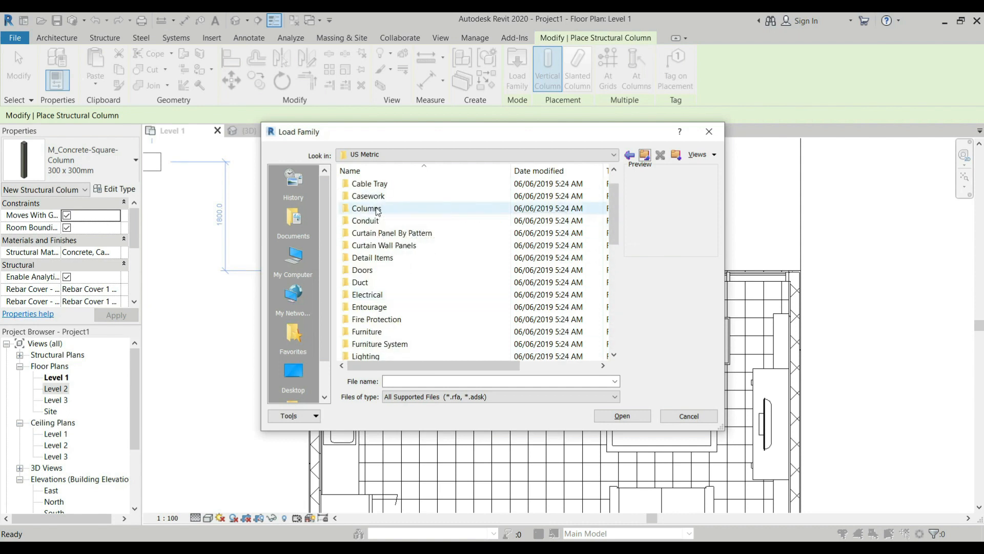
double_click(398, 211)
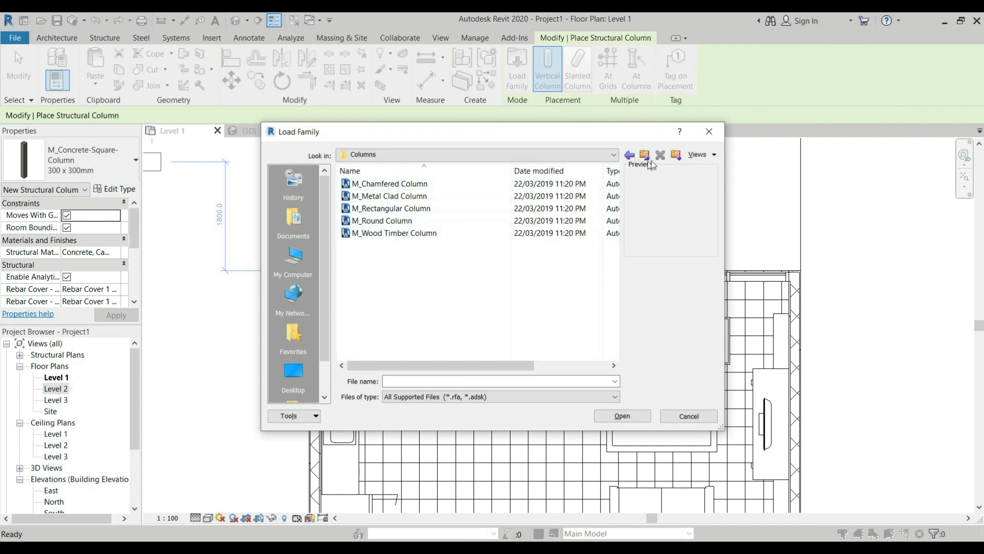
Step: Browse the US Metric library's concrete structural column families, preview M_Concrete-Square-Column, and leave without loading anything
left_click(629, 155)
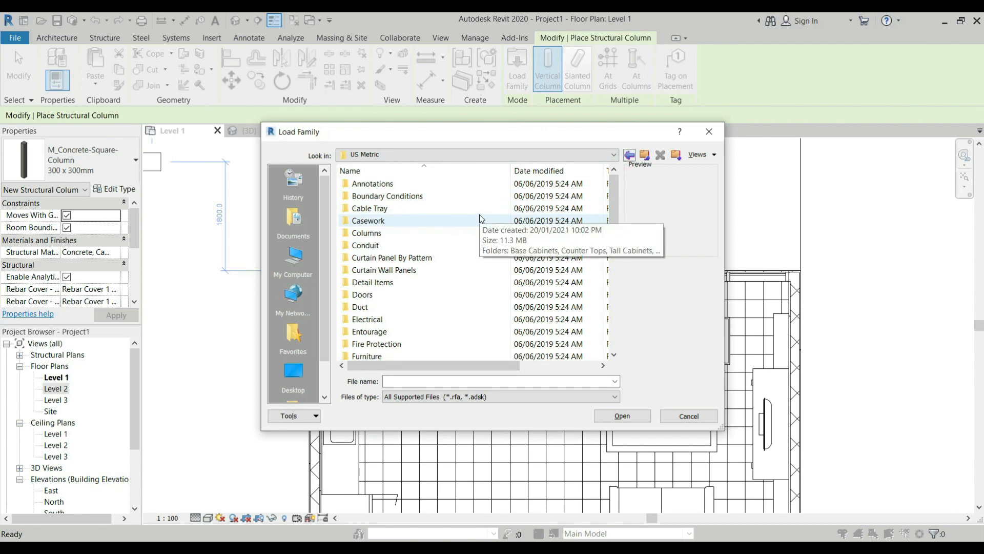
scroll(472, 235, "down", 5)
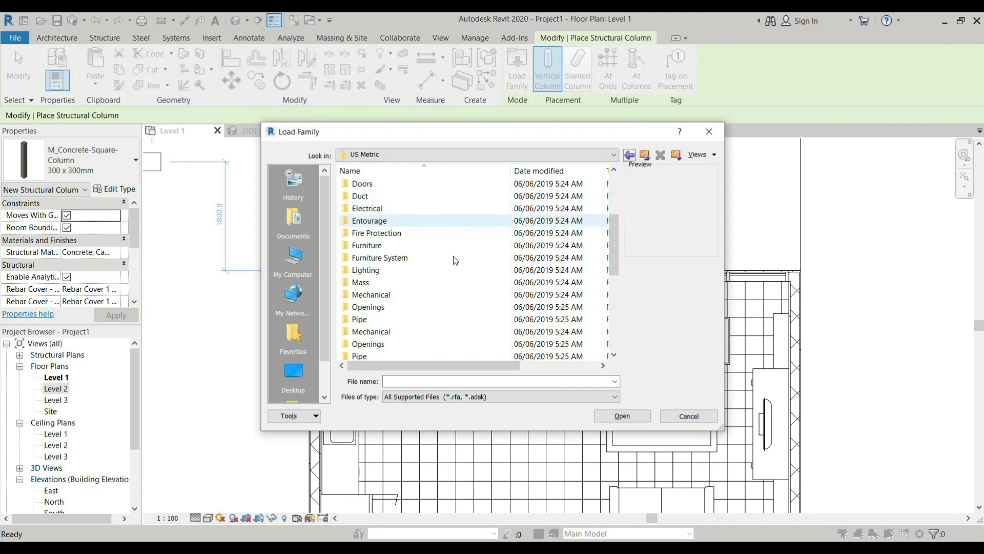
scroll(460, 270, "down", 2)
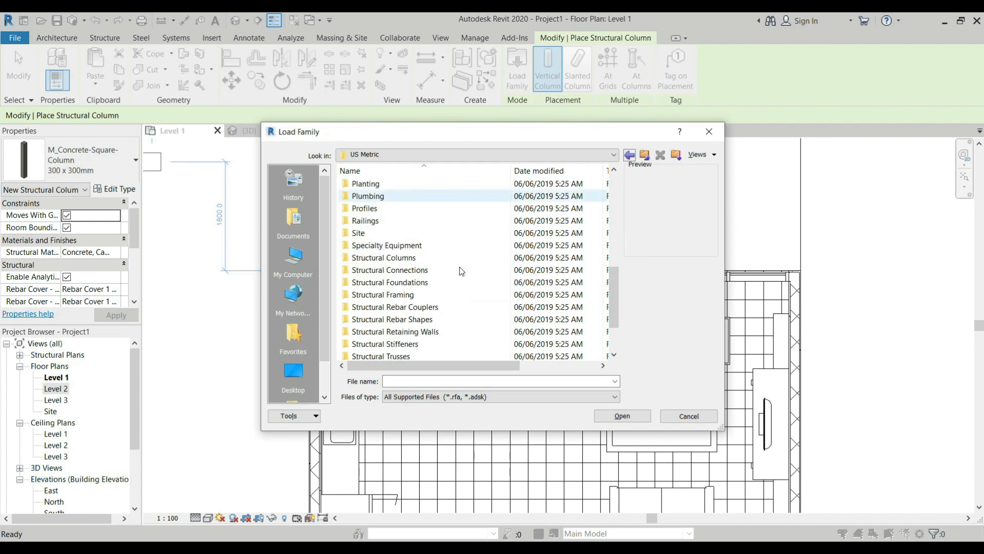
double_click(409, 261)
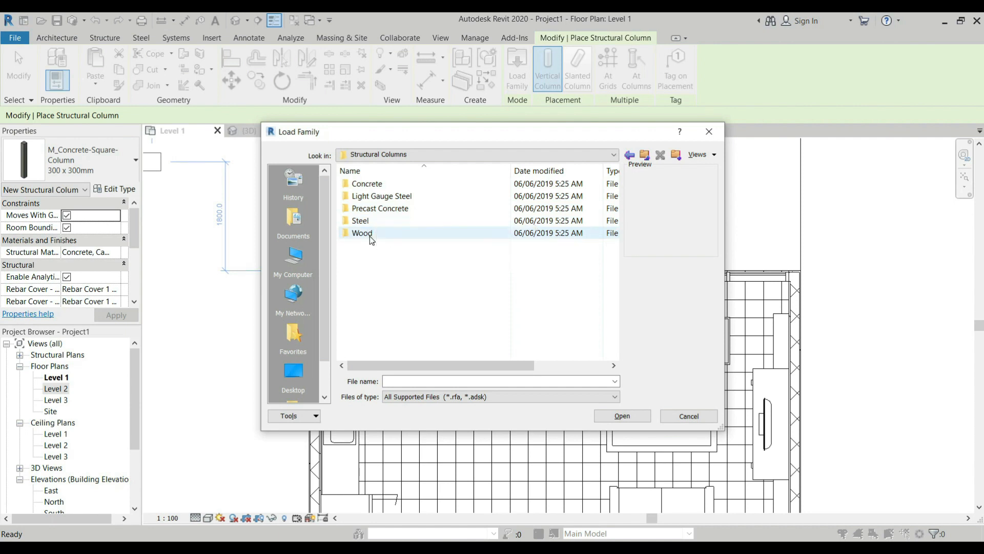
double_click(378, 186)
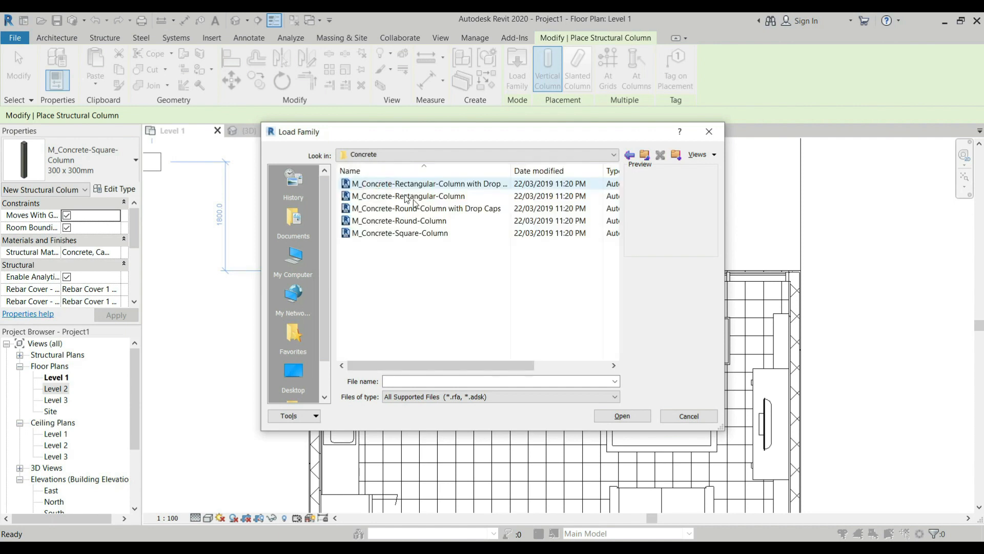
left_click(423, 234)
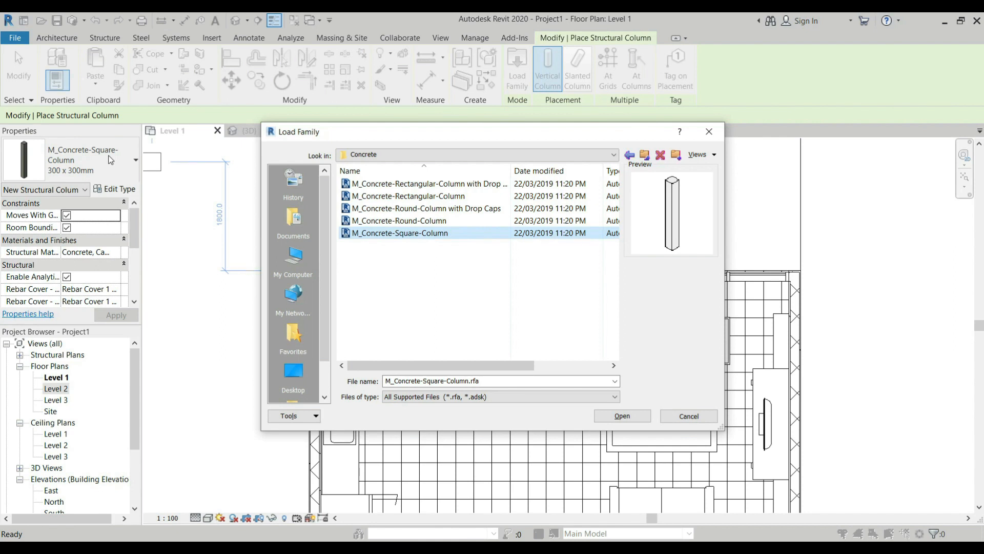
left_click(688, 417)
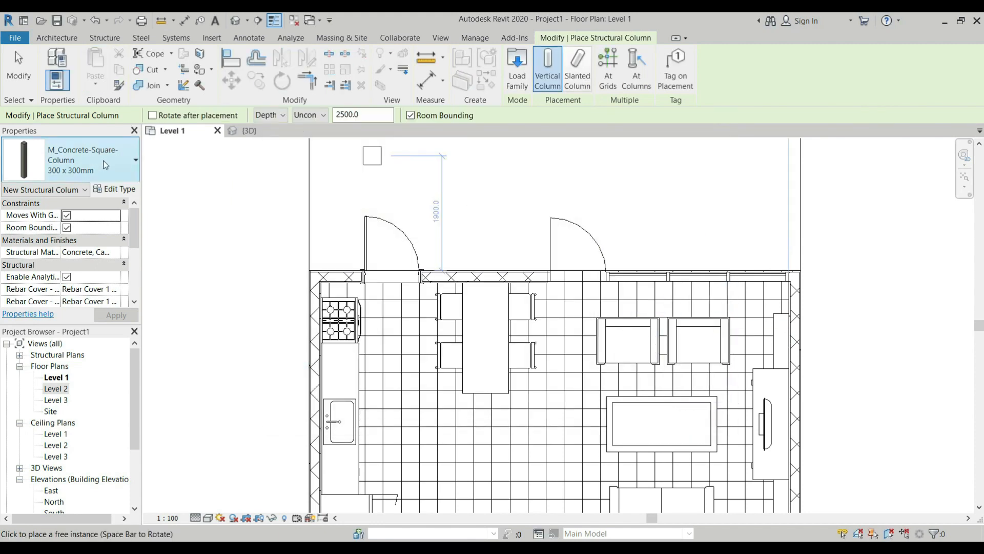
Step: Duplicate the 300 x 300mm type of M_Concrete-Square-Column as a new type named Column 1 - 300 x 300mm
left_click(104, 163)
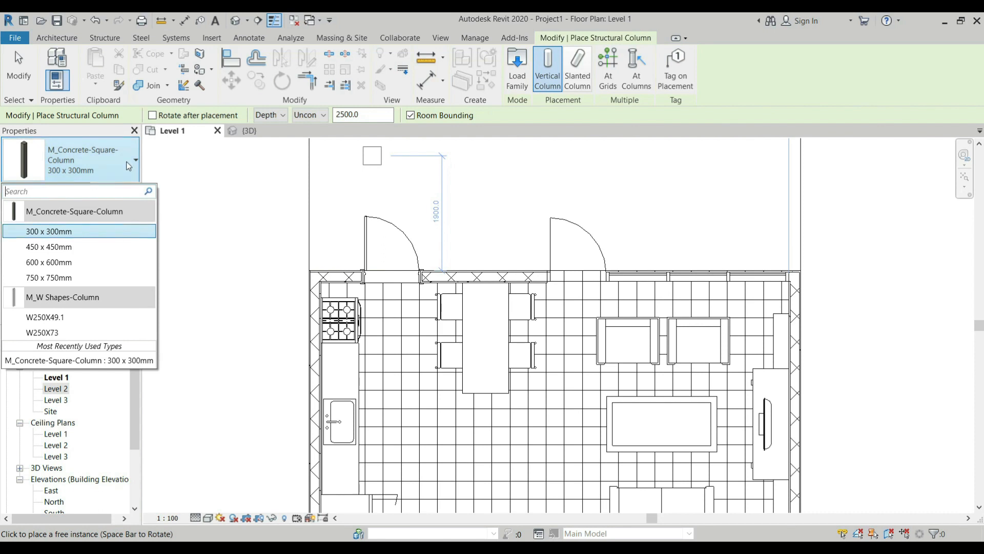
left_click(86, 231)
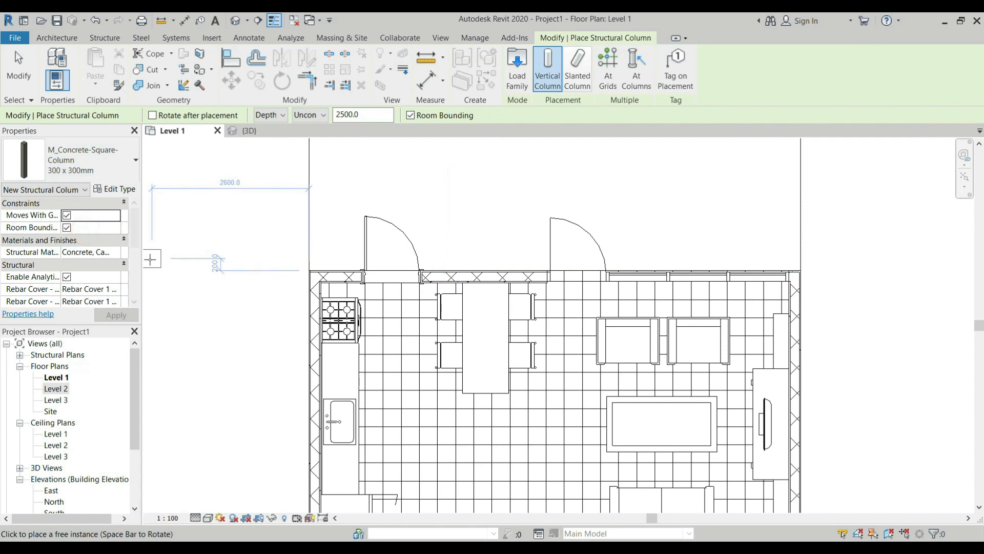
left_click(117, 191)
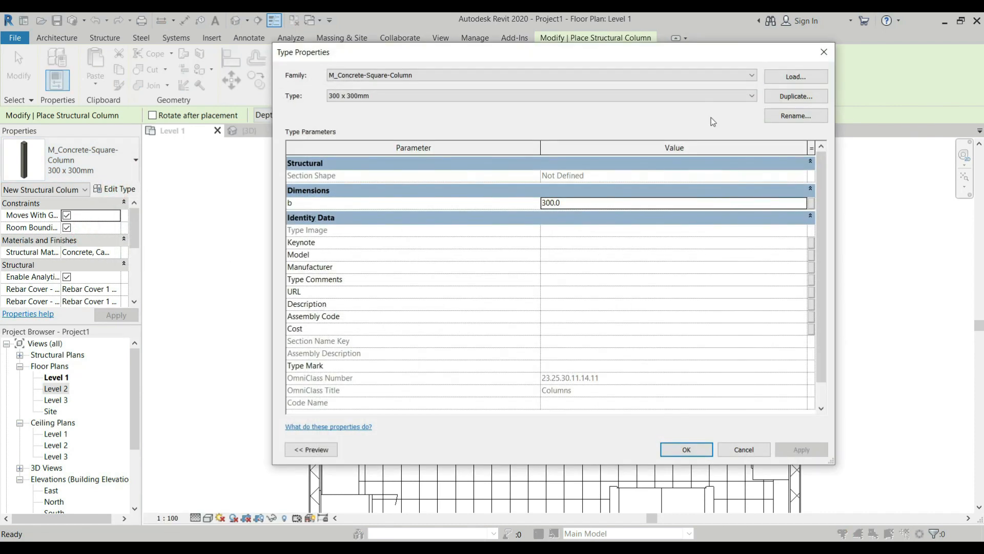
left_click(785, 97)
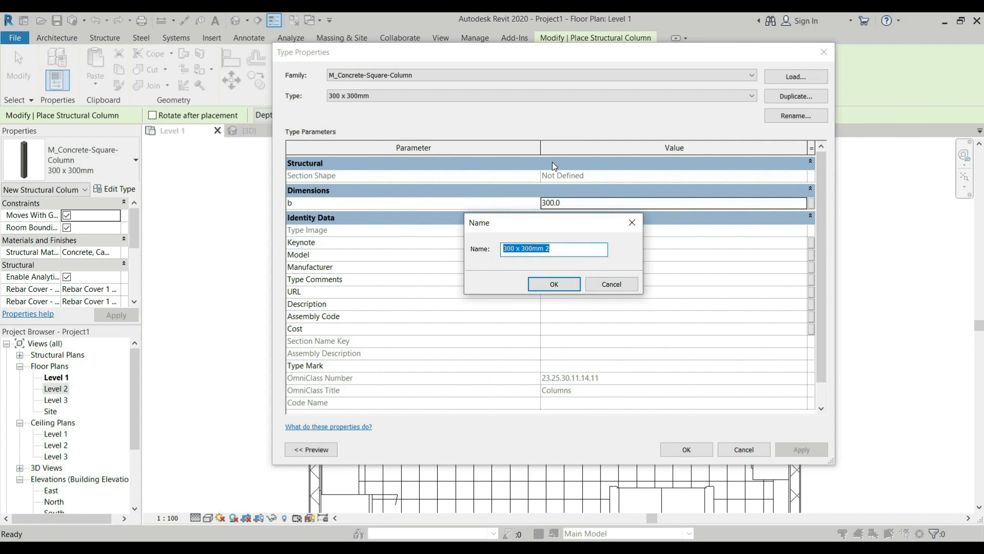
type("Column 1 -")
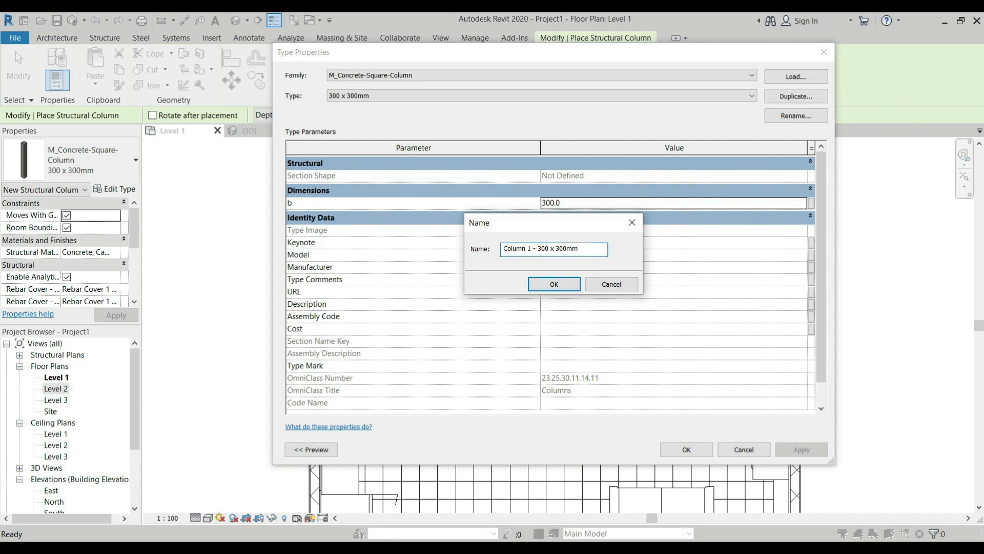
left_click(557, 290)
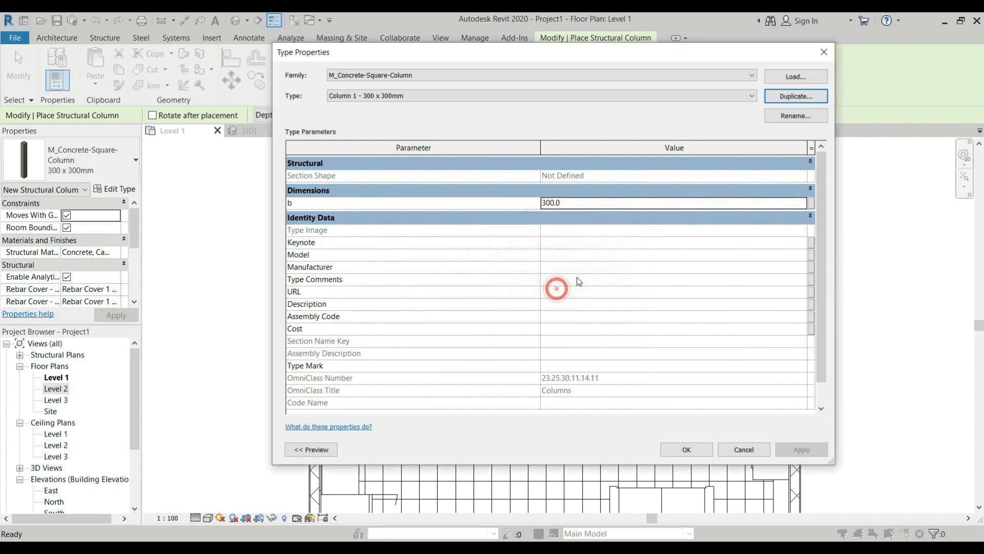
Step: Preview the new column type in 3D, check its b dimension, and accept the type properties with b at 300
left_click_drag(435, 60, 520, 47)
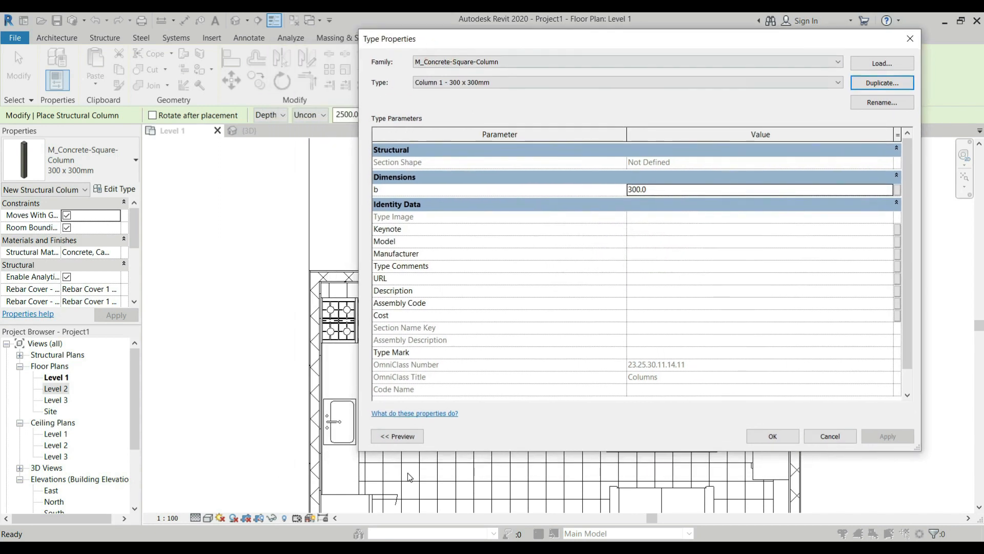
left_click(399, 439)
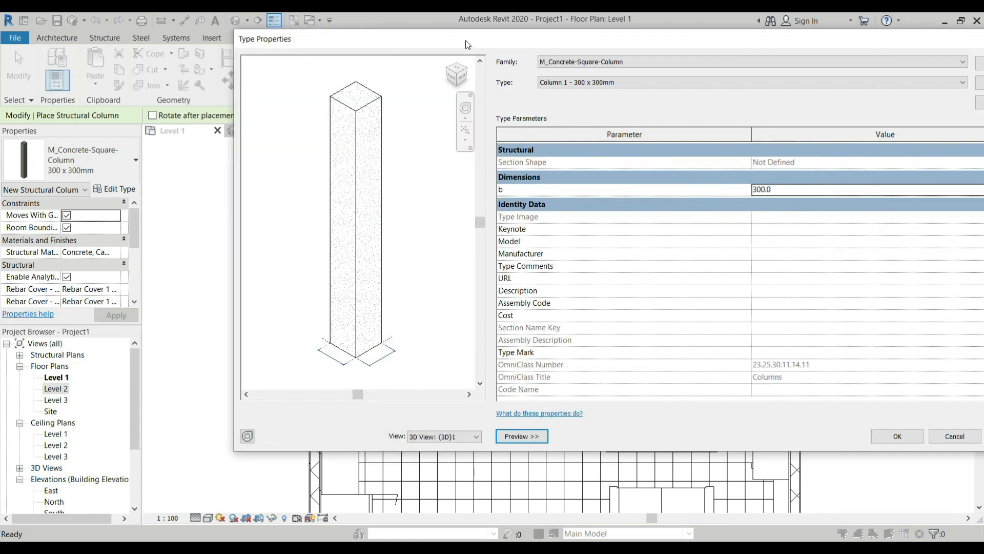
left_click_drag(466, 40, 324, 41)
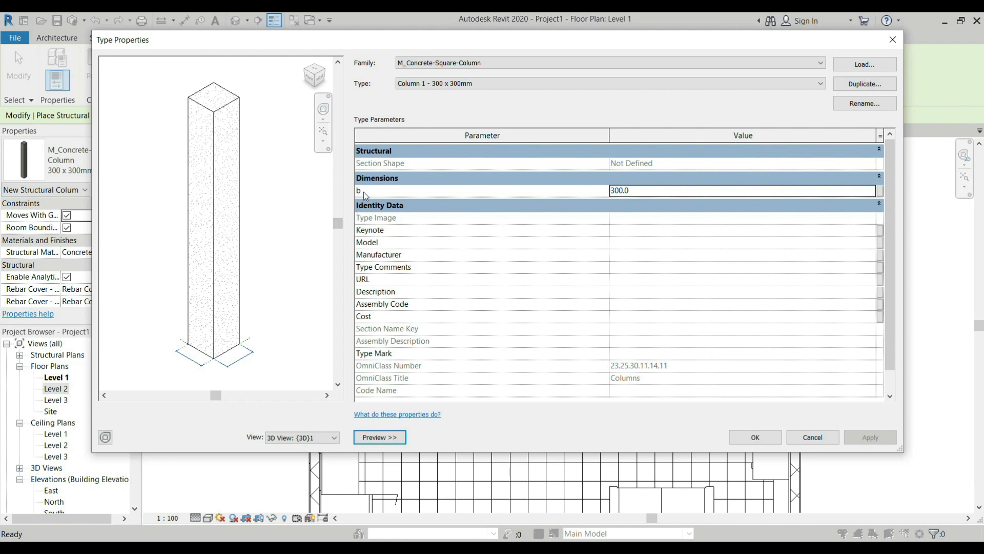
left_click(648, 190)
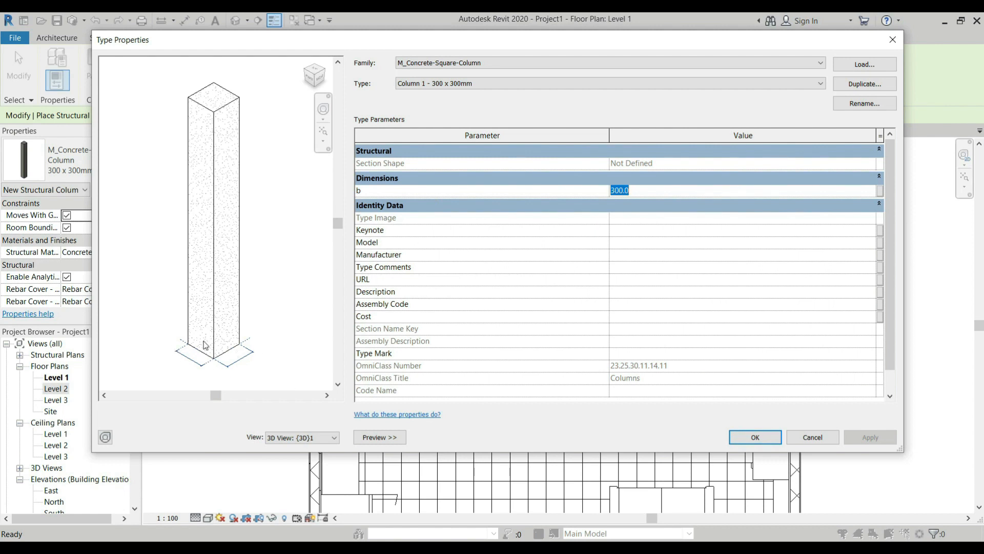
left_click(767, 444)
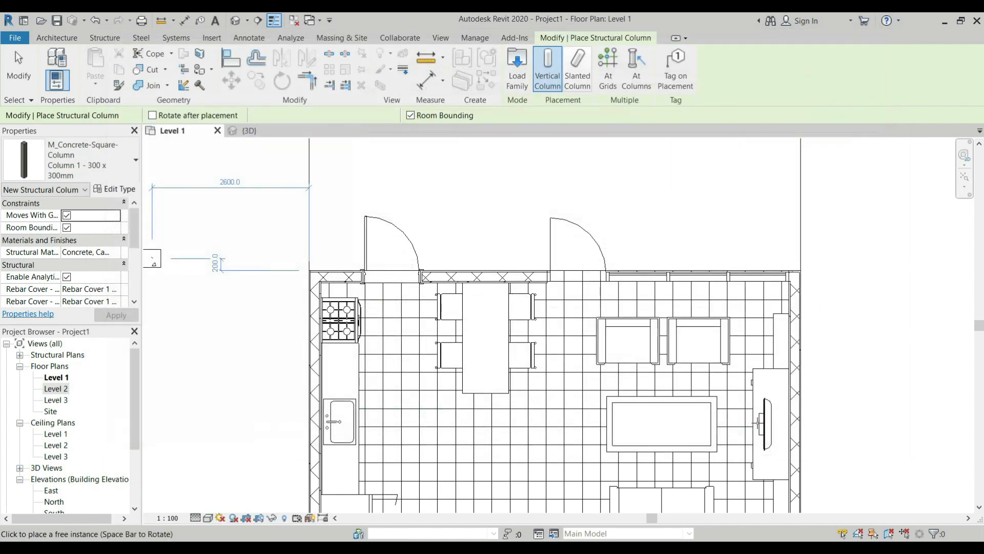
Step: Place a Column 1 - 300 x 300mm structural column at the inner wall corner beside the stove and end the placement
scroll(337, 277, "up", 5)
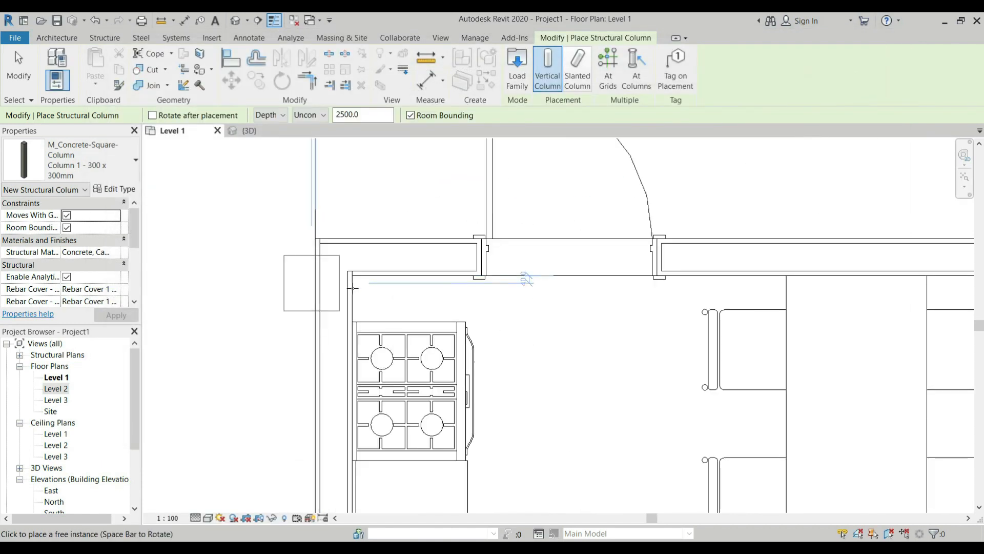
scroll(338, 274, "up", 4)
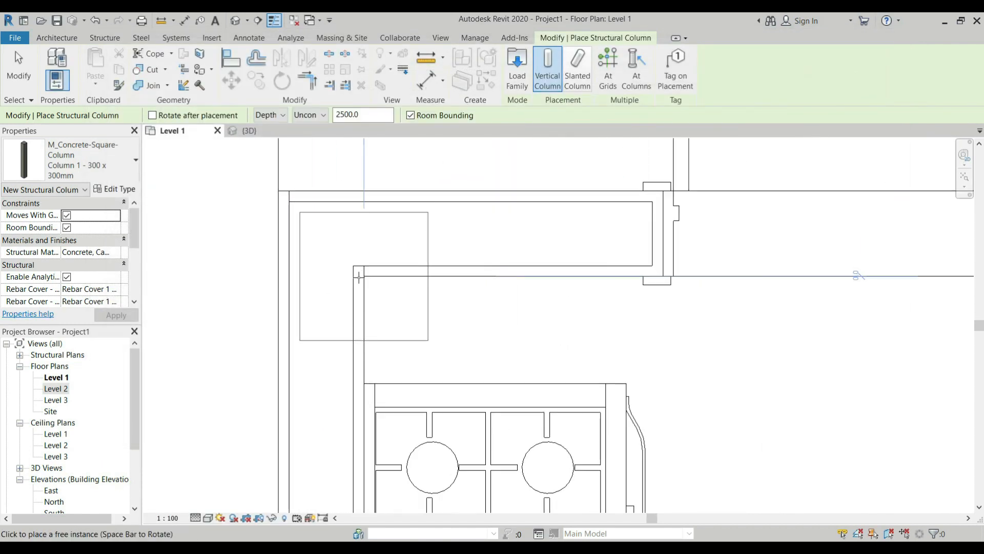
left_click(353, 268)
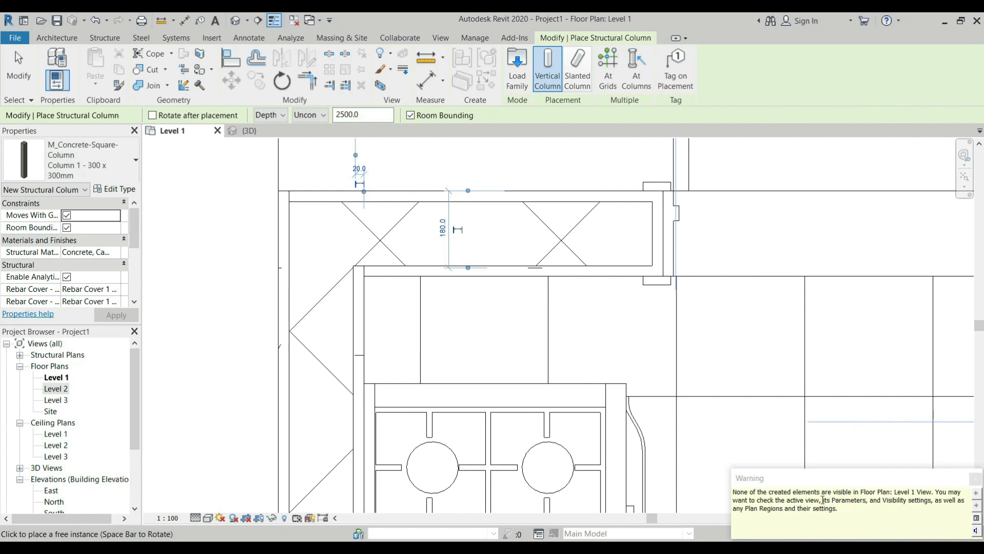
scroll(584, 362, "down", 6)
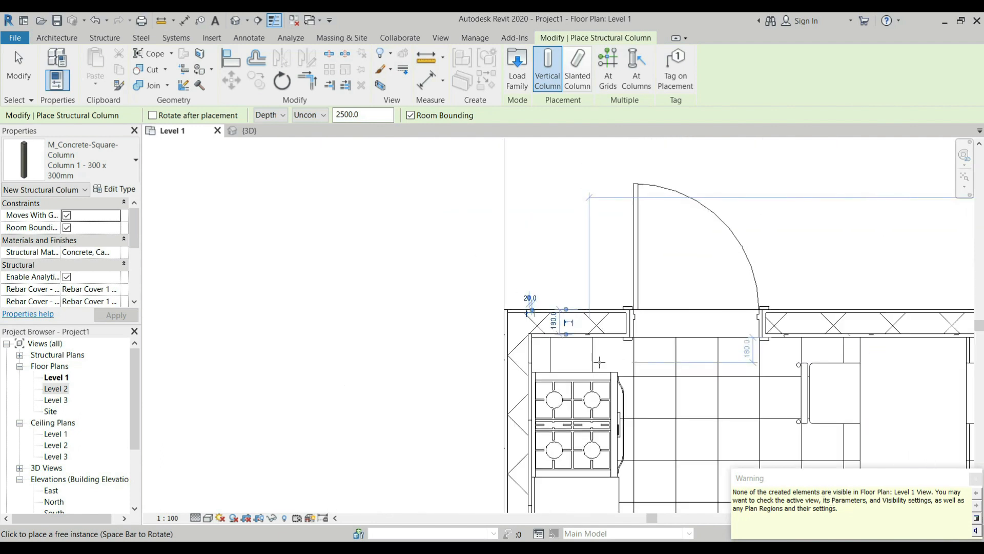
key("Escape")
key("Escape")
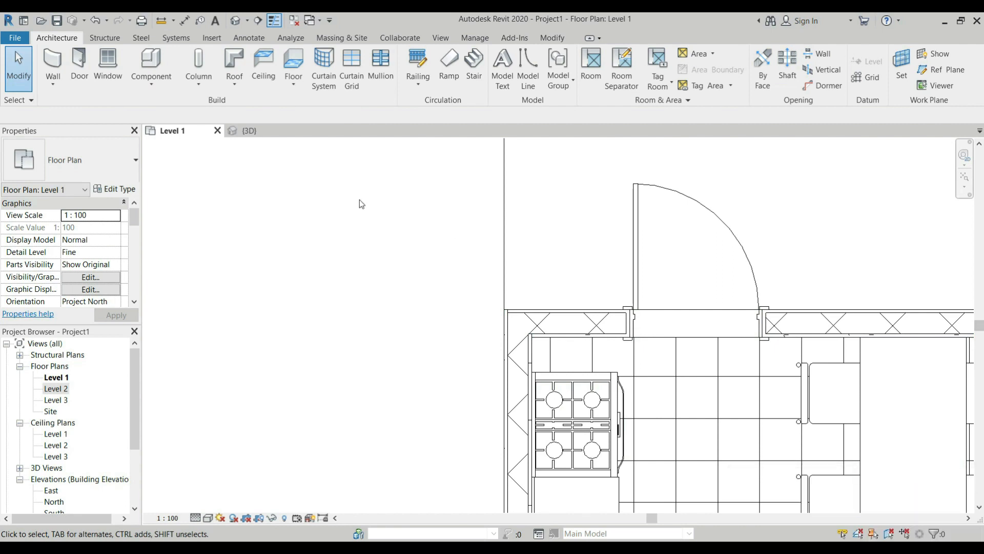
Step: Examine the newly placed structural column at the house corner in the 3D view
left_click(267, 130)
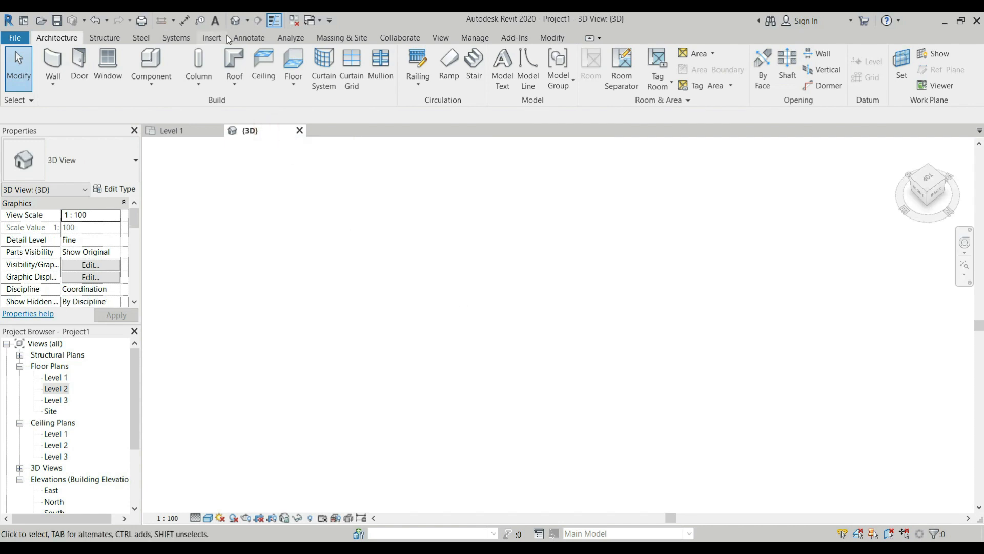
scroll(629, 304, "down", 8)
scroll(500, 246, "up", 4)
scroll(612, 357, "up", 4)
scroll(664, 389, "up", 9)
scroll(596, 366, "down", 3)
middle_click_drag(595, 363, 486, 263, "shift")
scroll(492, 399, "up", 3)
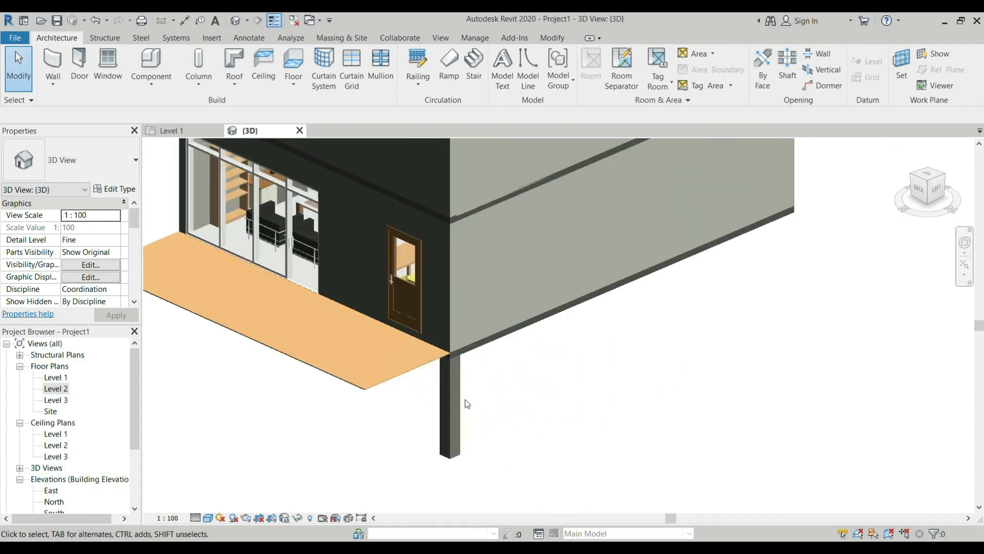
Step: Set the Top Level of the structural column at the house corner to Level 3
left_click(453, 401)
scroll(437, 368, "down", 2)
middle_click_drag(437, 368, 222, 219, "shift")
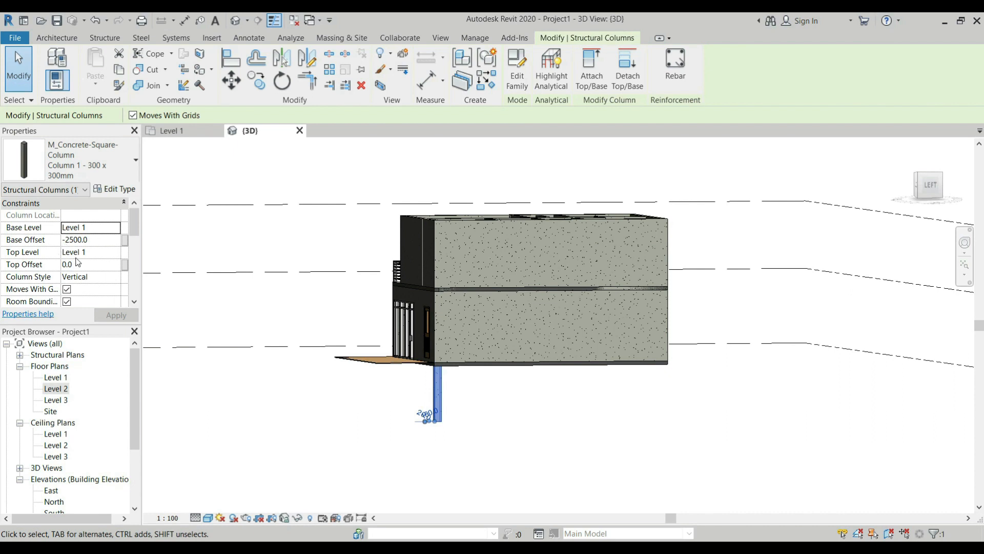
left_click(98, 252)
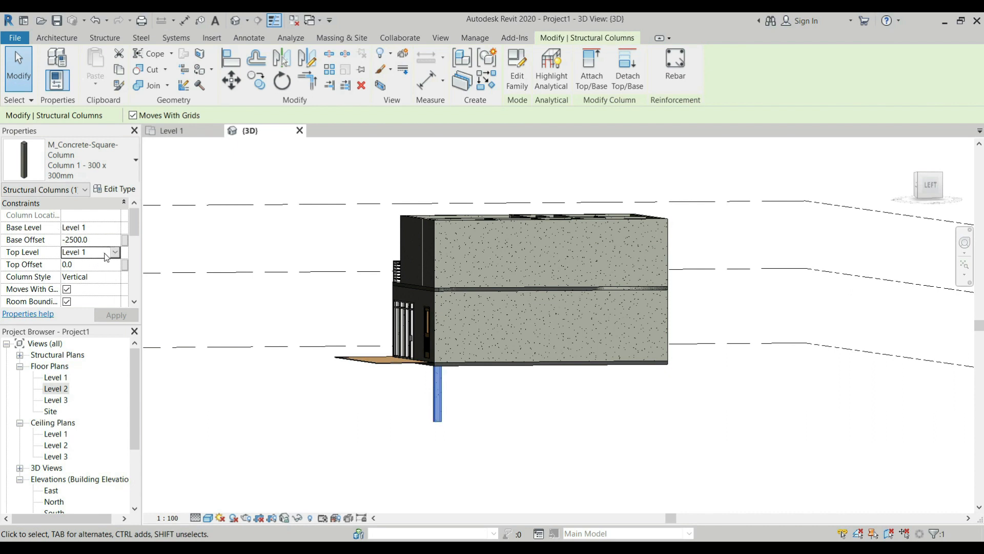
left_click(114, 251)
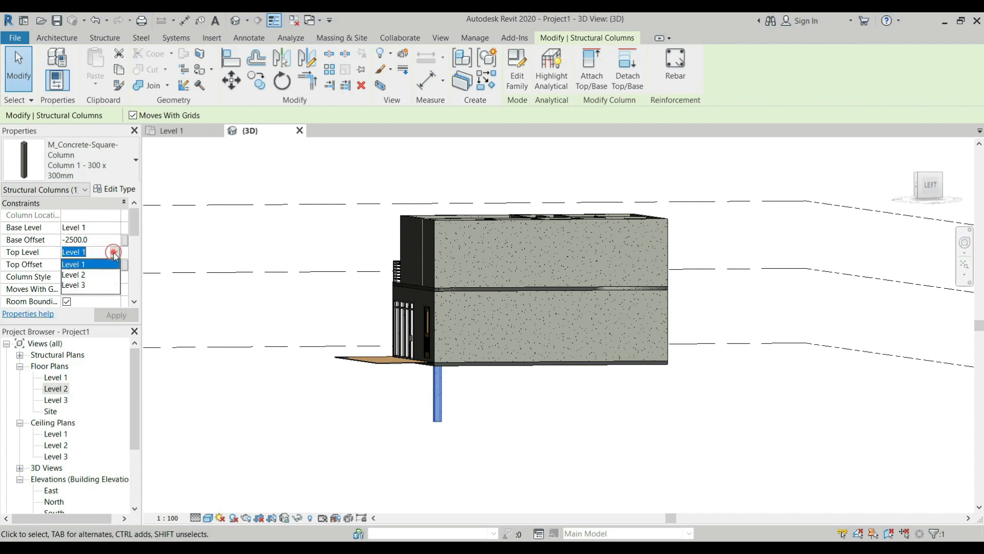
left_click(82, 285)
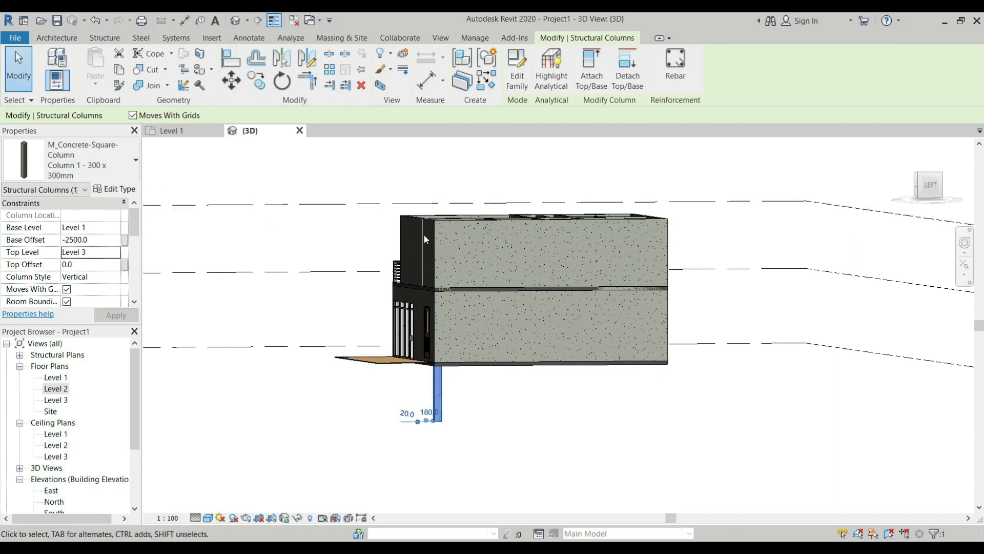
Step: Set the corner column's Base Offset to -1000 and check both of its ends in the 3D view
left_click(104, 241)
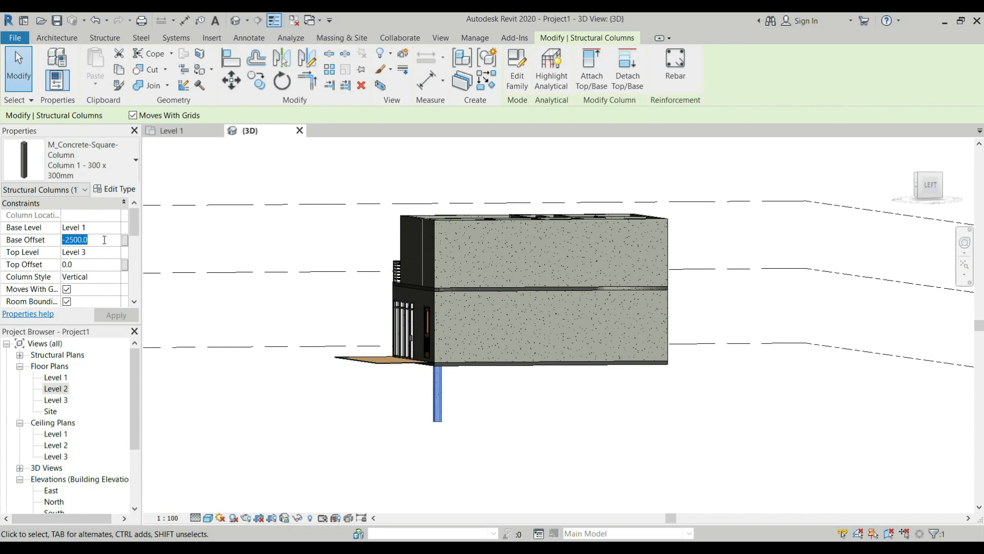
type("-")
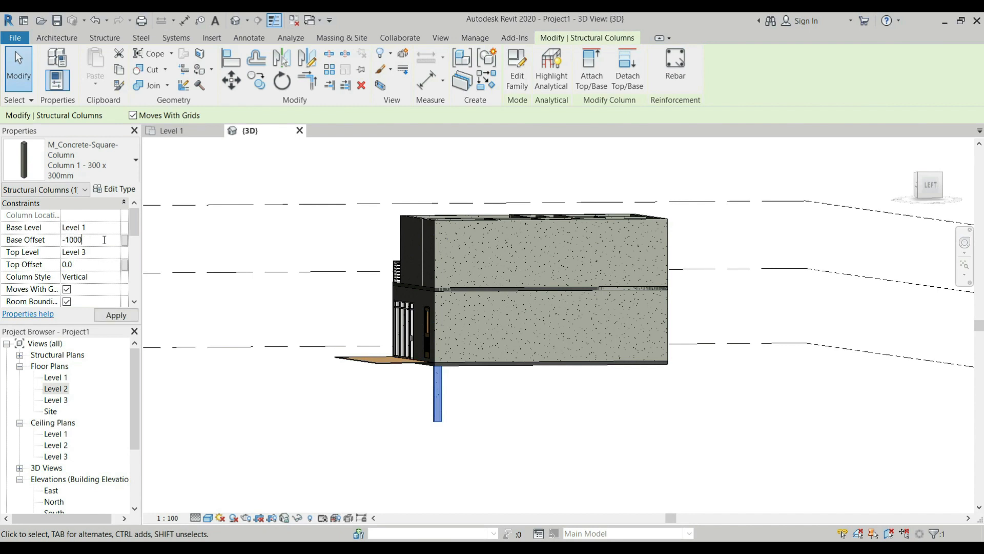
key("Return")
scroll(405, 374, "down", 2)
scroll(453, 253, "up", 4)
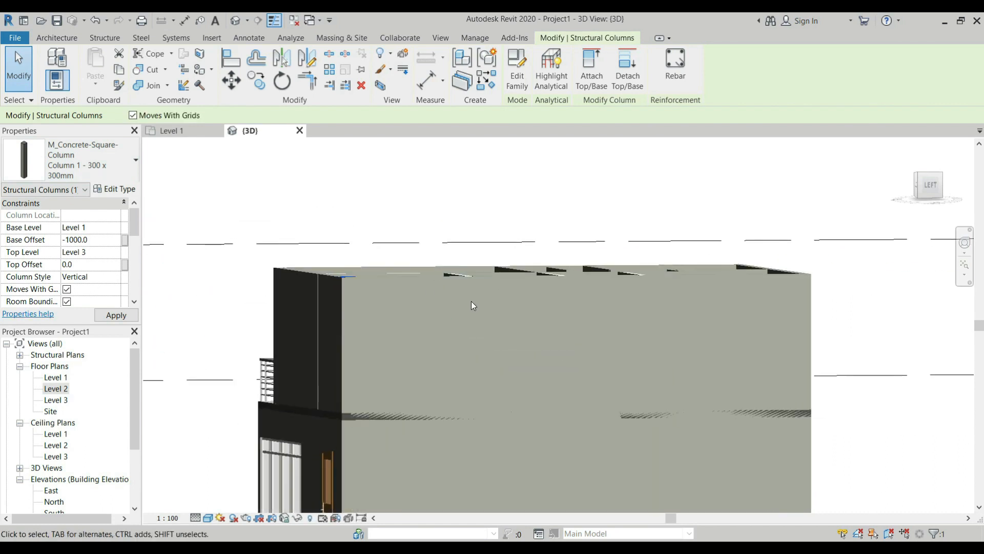
scroll(393, 279, "down", 4)
scroll(358, 322, "up", 5)
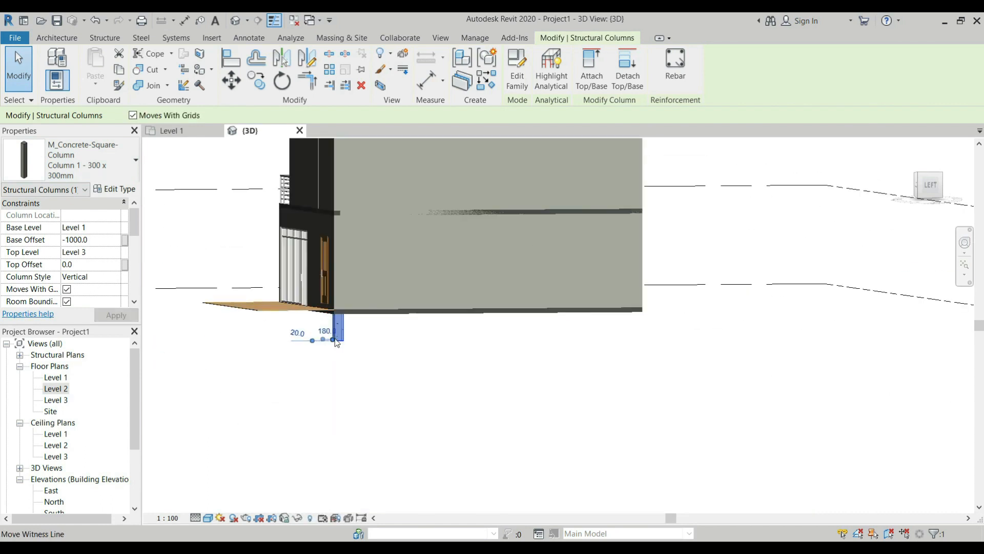
Step: Open the Level 1 floor plan and view the structural column at the wall corner beside the stove
left_click(181, 134)
scroll(405, 275, "up", 8)
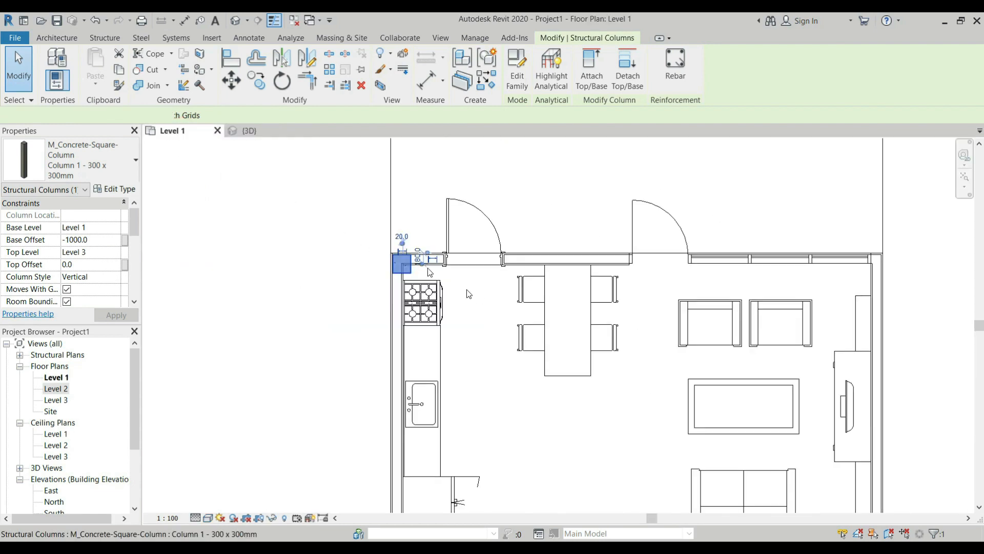
scroll(253, 148, "up", 2)
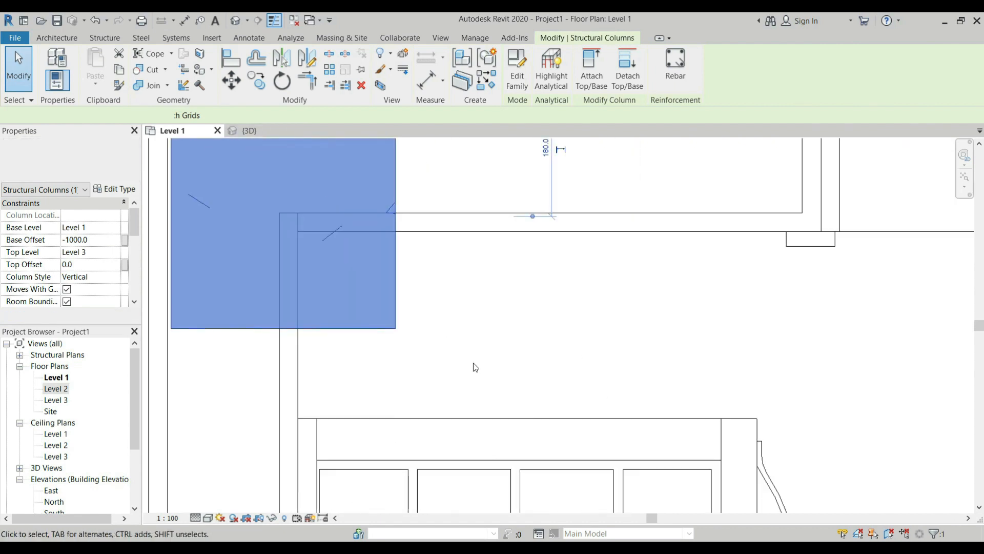
scroll(461, 348, "down", 3)
scroll(337, 185, "up", 2)
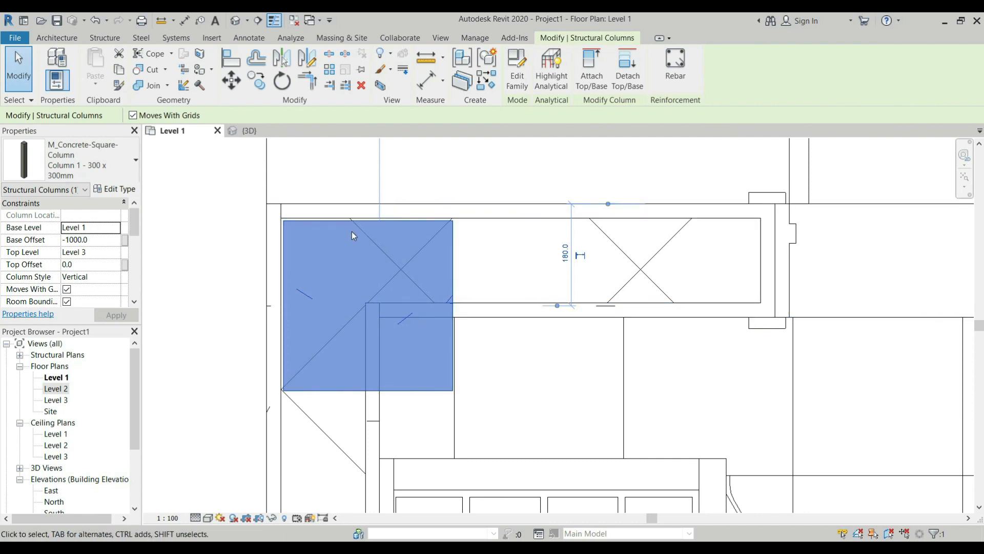
Step: Align the corner column's upper face with the outer face of the exterior wall and end the alignment
key("a")
key("l")
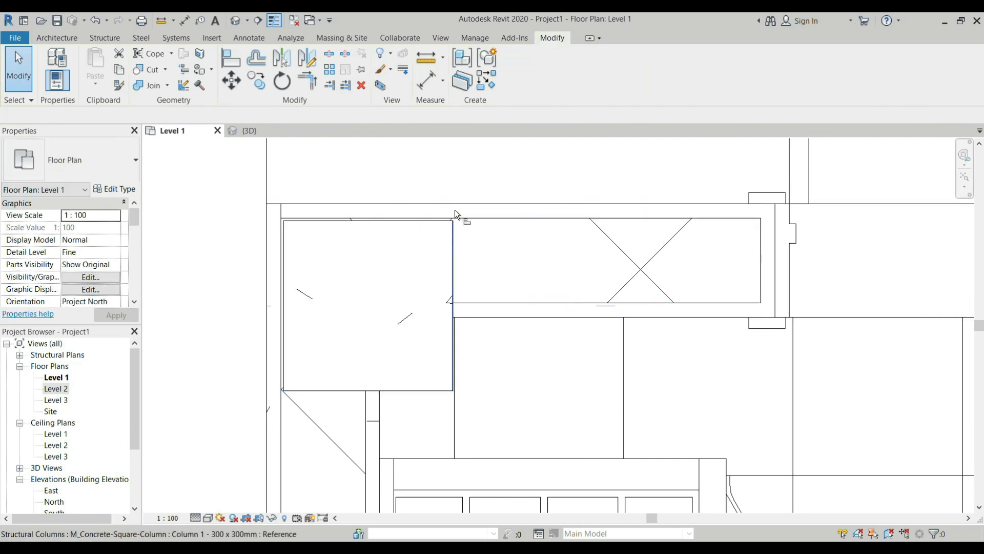
scroll(292, 214, "up", 2)
scroll(289, 214, "up", 1)
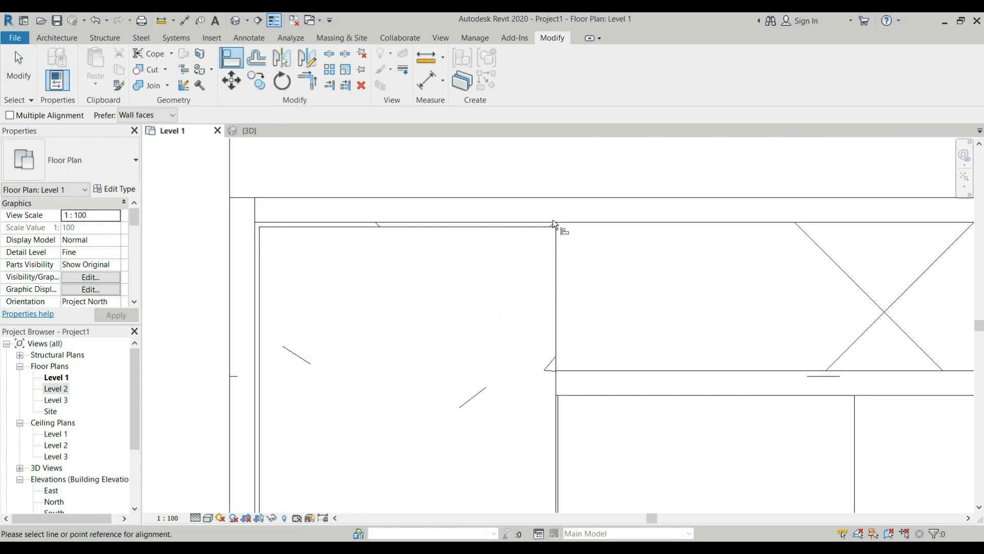
left_click(531, 197)
scroll(478, 202, "down", 2)
left_click(496, 217)
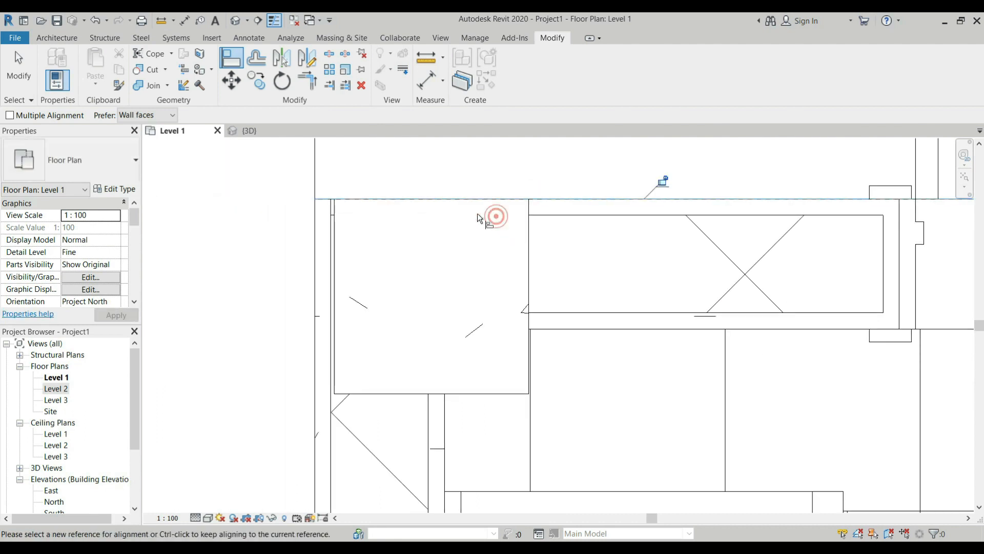
scroll(433, 202, "up", 2)
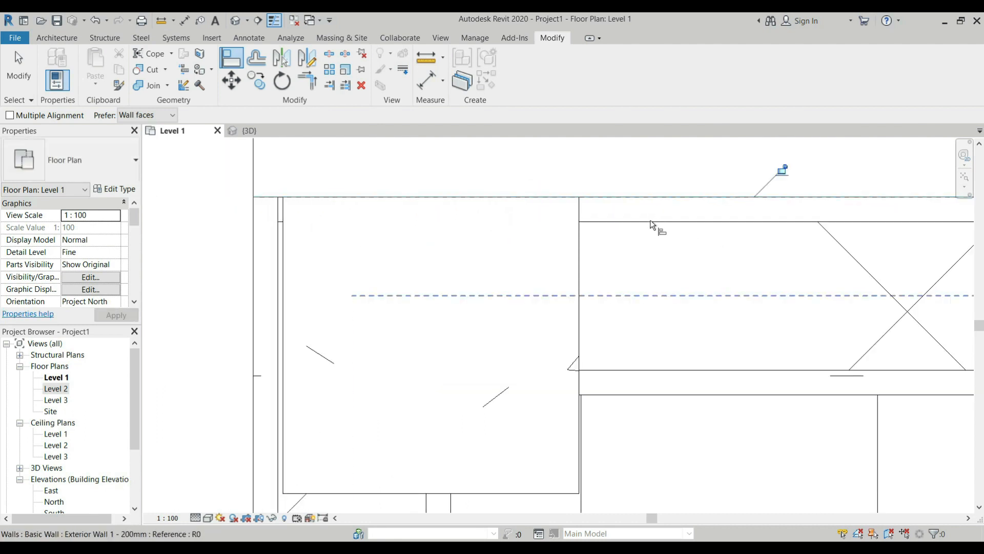
scroll(512, 220, "down", 2)
scroll(528, 223, "up", 2)
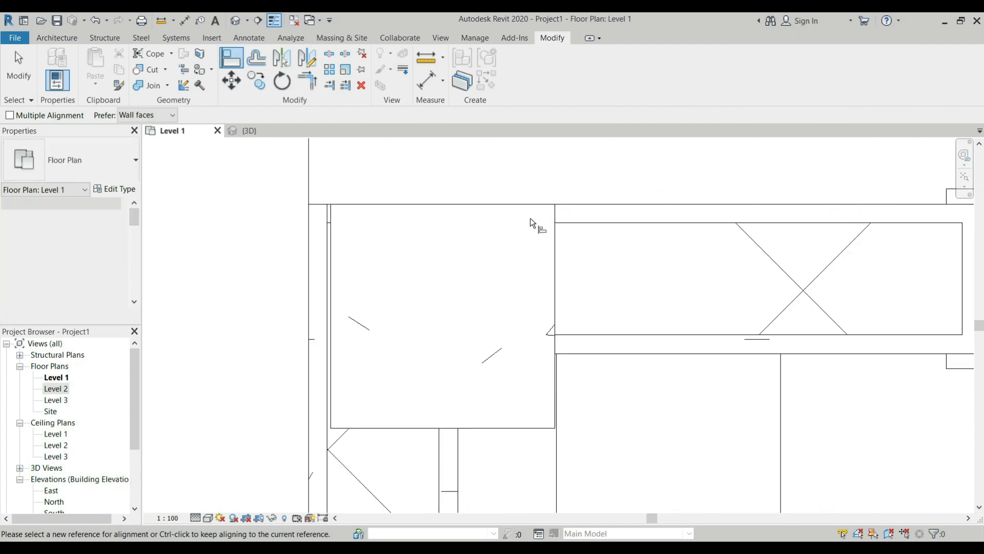
key("Escape")
key("Escape")
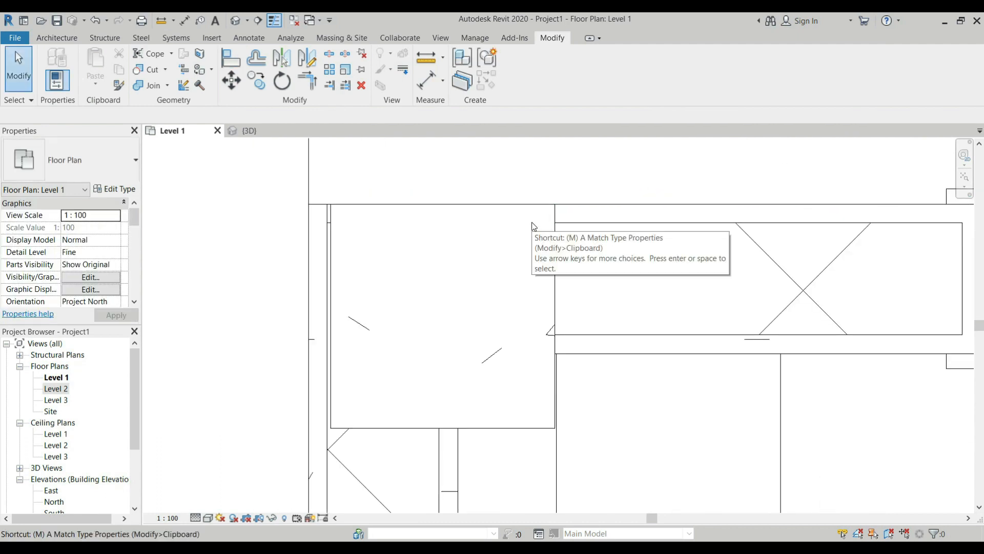
Step: Move the corner column down and slightly left so its upper-left corner meets the inner edges of the walls' outer layers
key("m")
key("v")
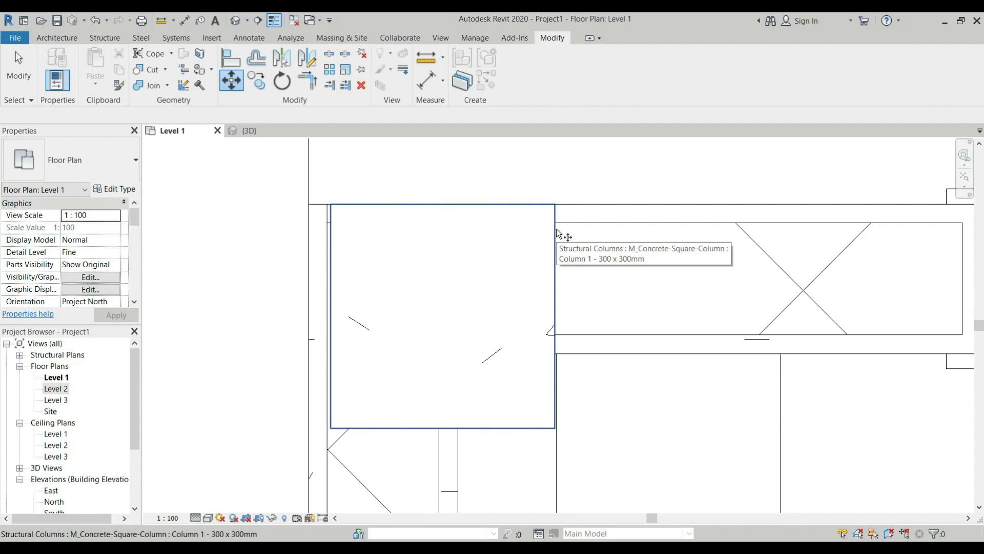
left_click(556, 245)
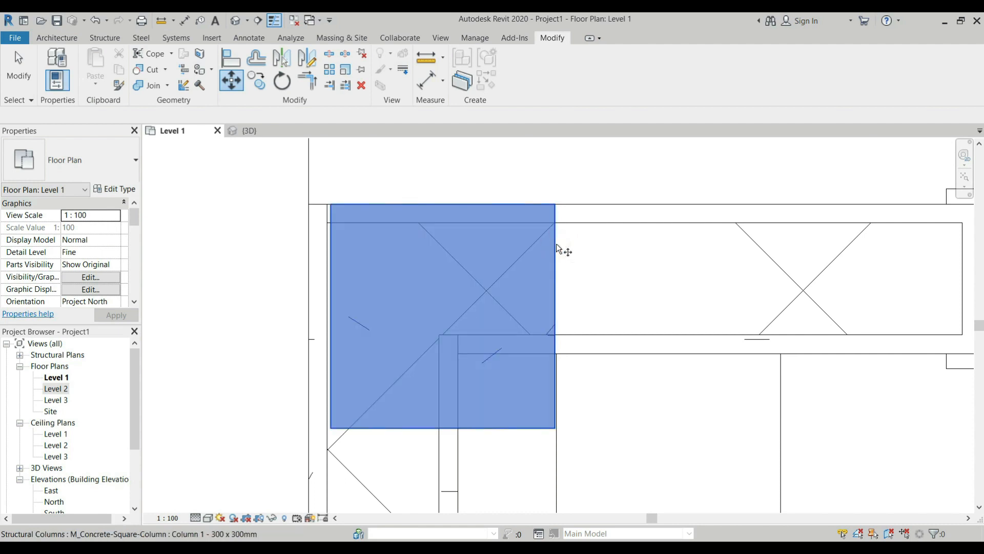
key("Return")
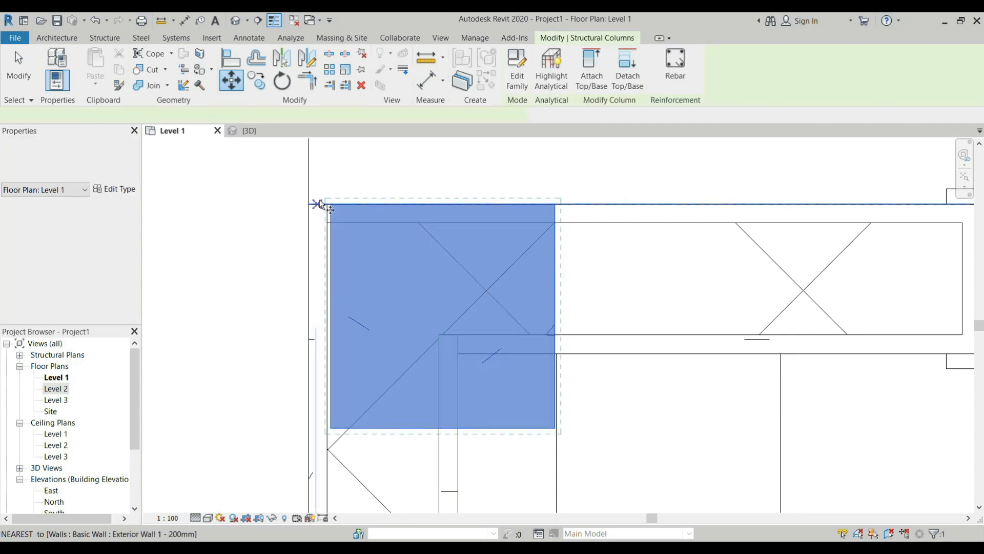
scroll(328, 201, "up", 3)
left_click(335, 205)
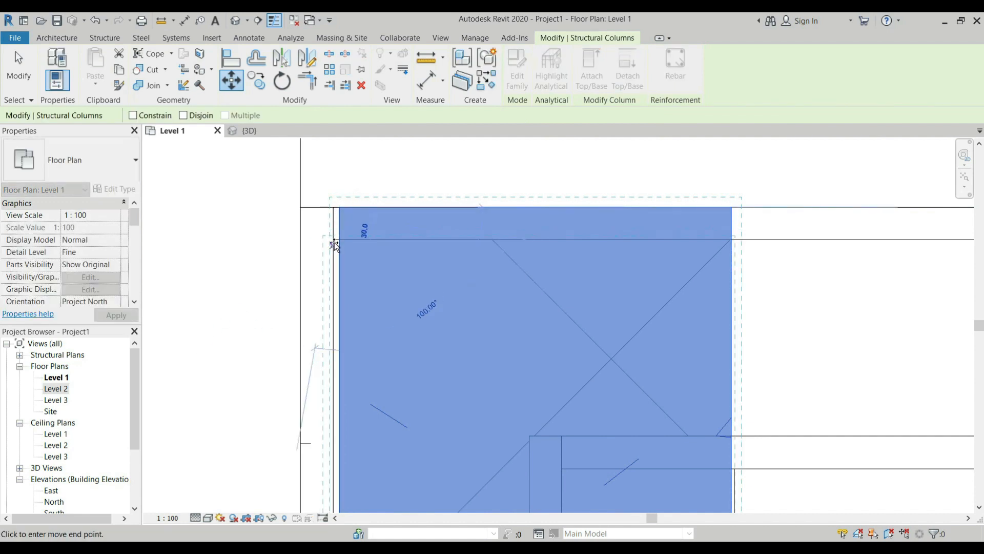
left_click(331, 264)
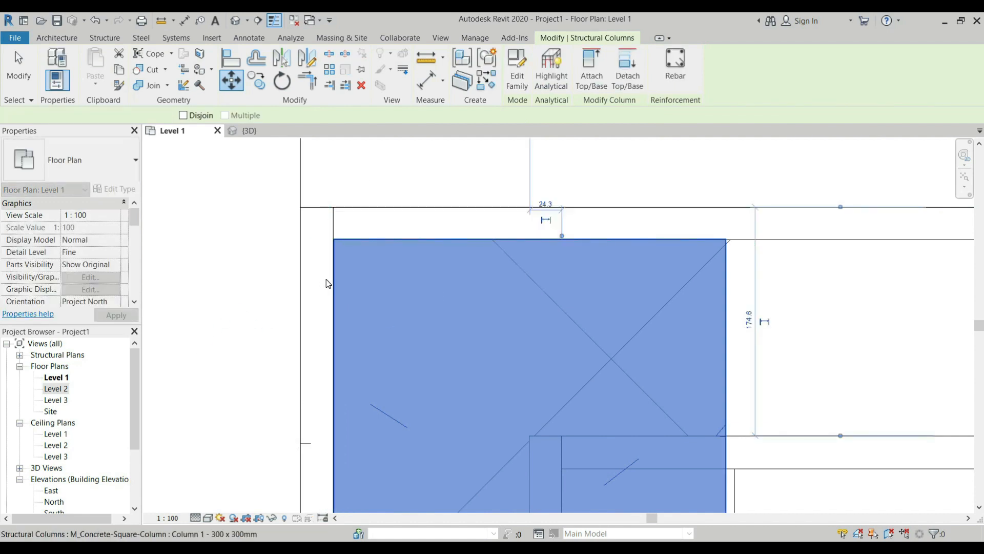
scroll(310, 266, "down", 2)
scroll(426, 254, "down", 1)
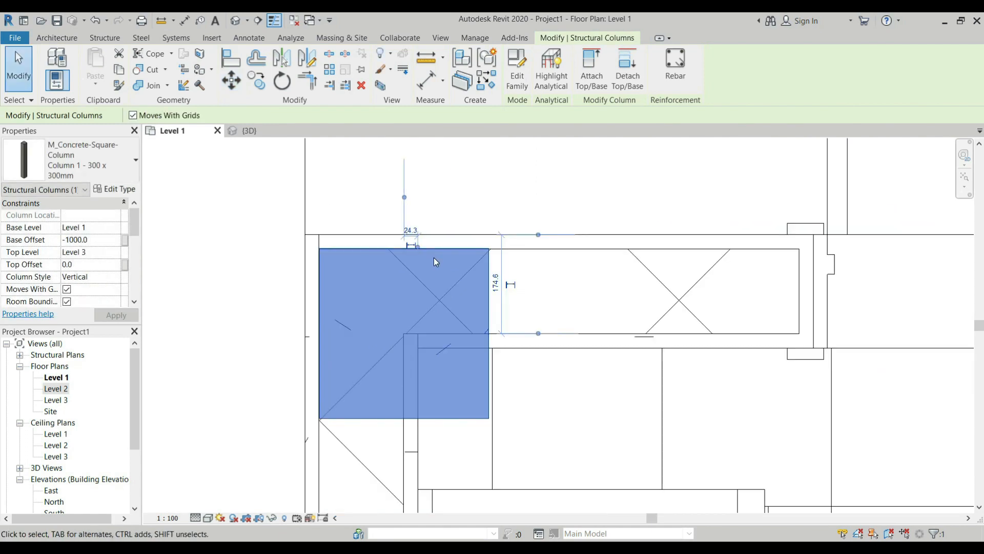
Step: Nudge the corner column one increment down and one left, and return it by the same amounts
key("Down")
key("Left")
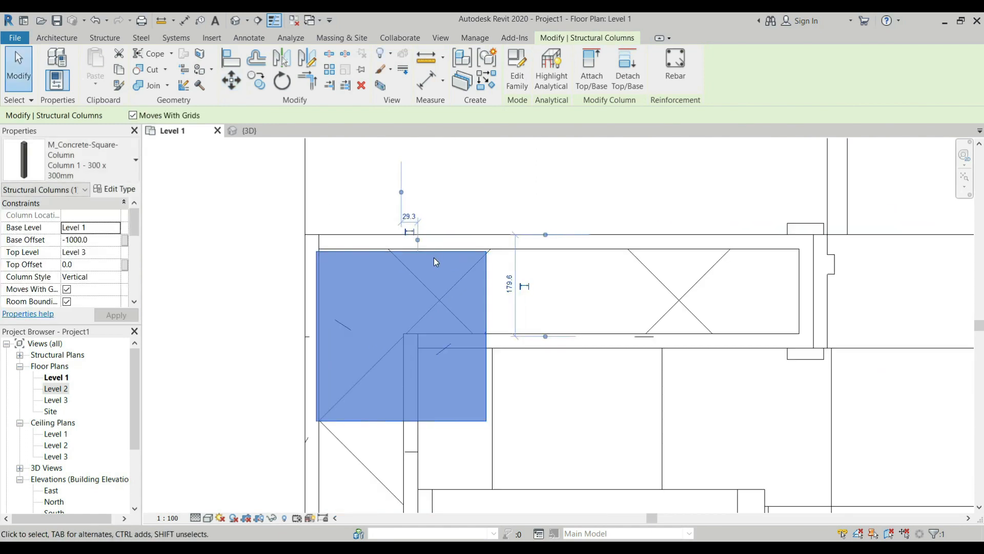
key("Up")
key("Right")
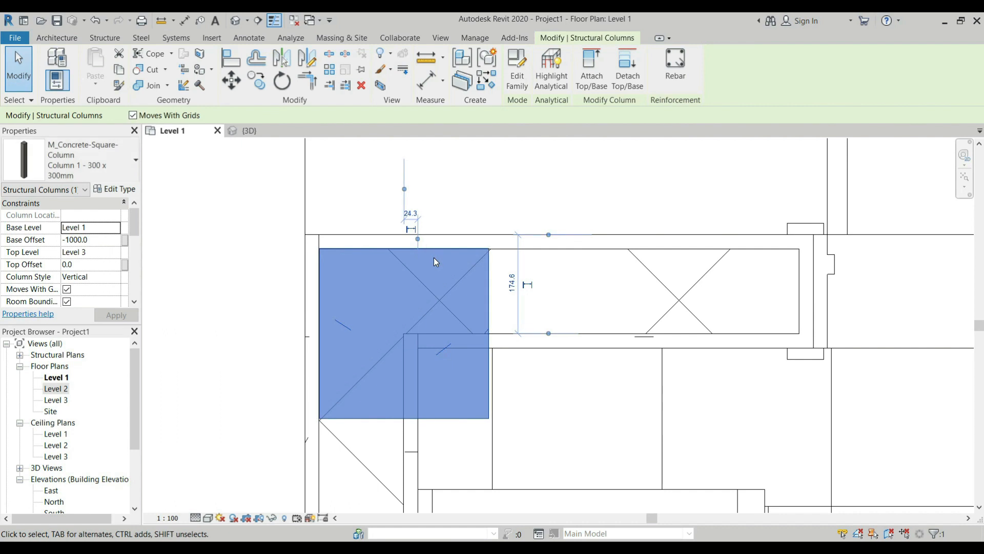
scroll(383, 237, "up", 3)
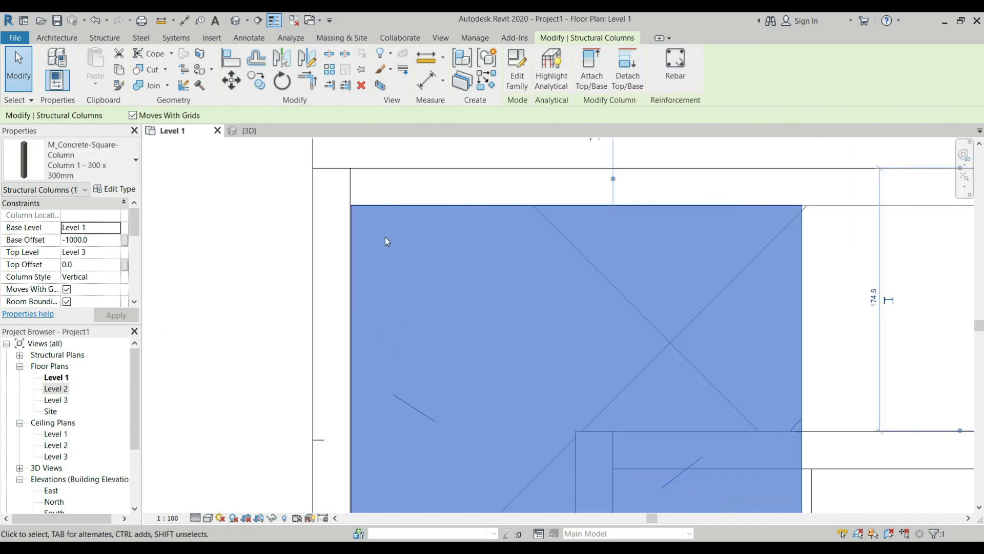
scroll(348, 208, "up", 5)
key("Escape")
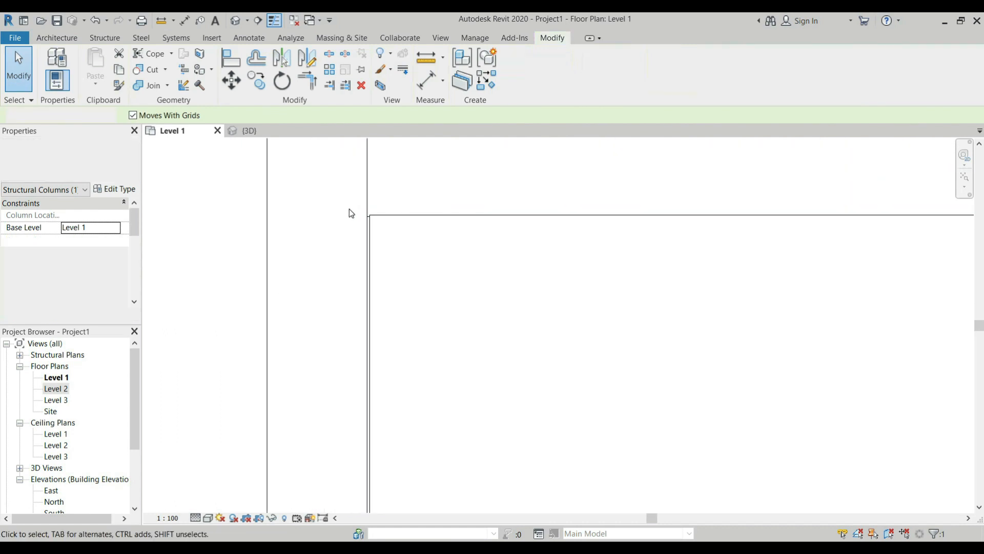
key("Escape")
key("a")
key("l")
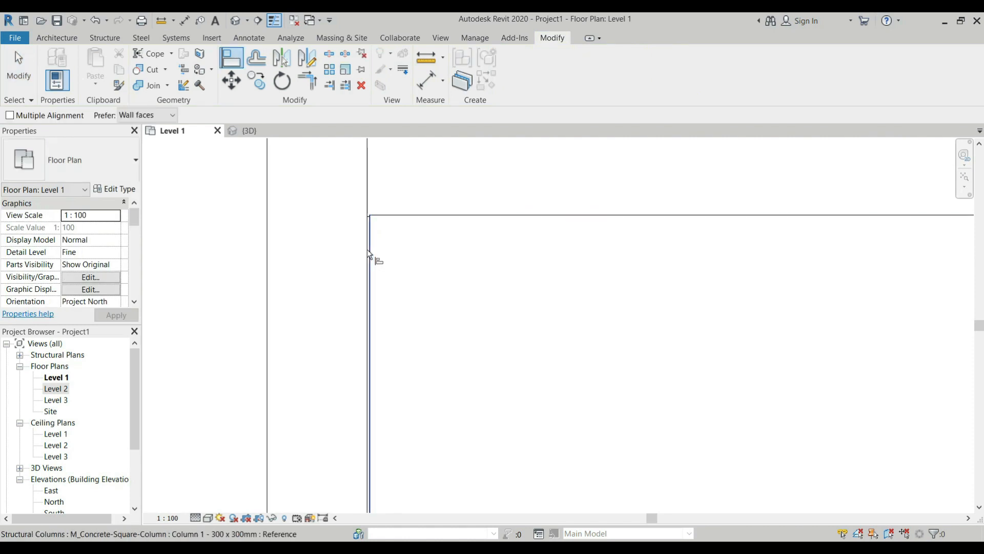
key("Escape")
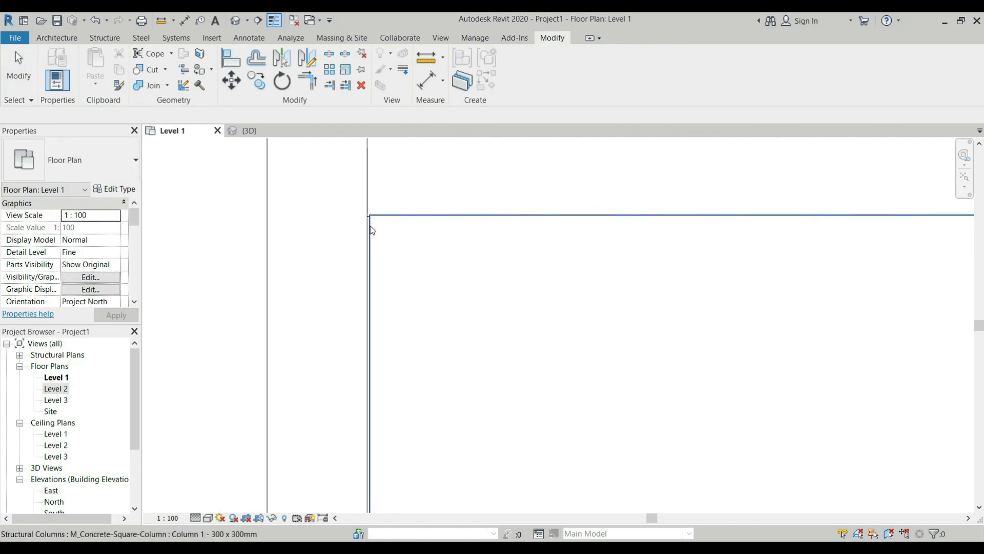
Step: Move the corner column left to close the small gap to the wall's outer layer line, and check its upper corners
key("m")
key("v")
left_click(371, 229)
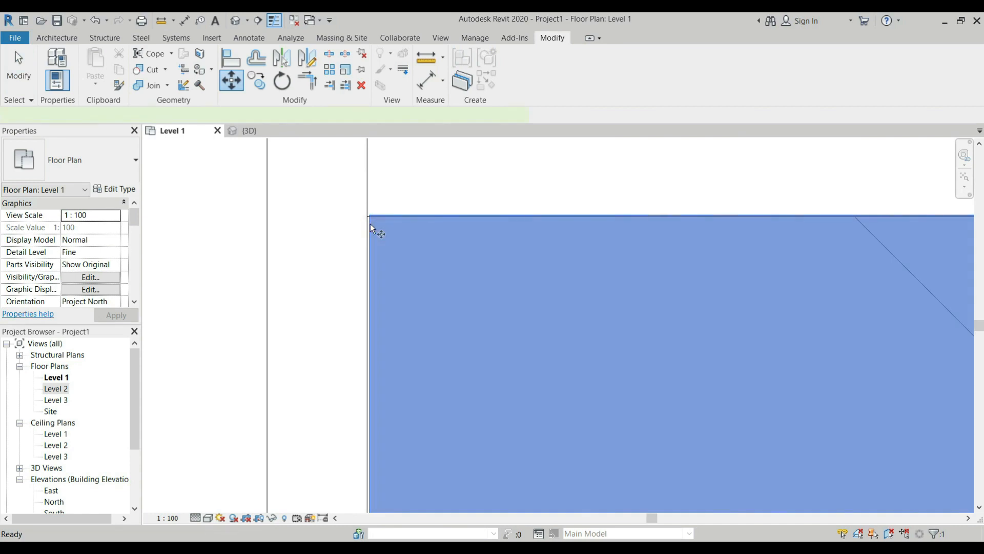
key("Return")
left_click(370, 223)
left_click(369, 213)
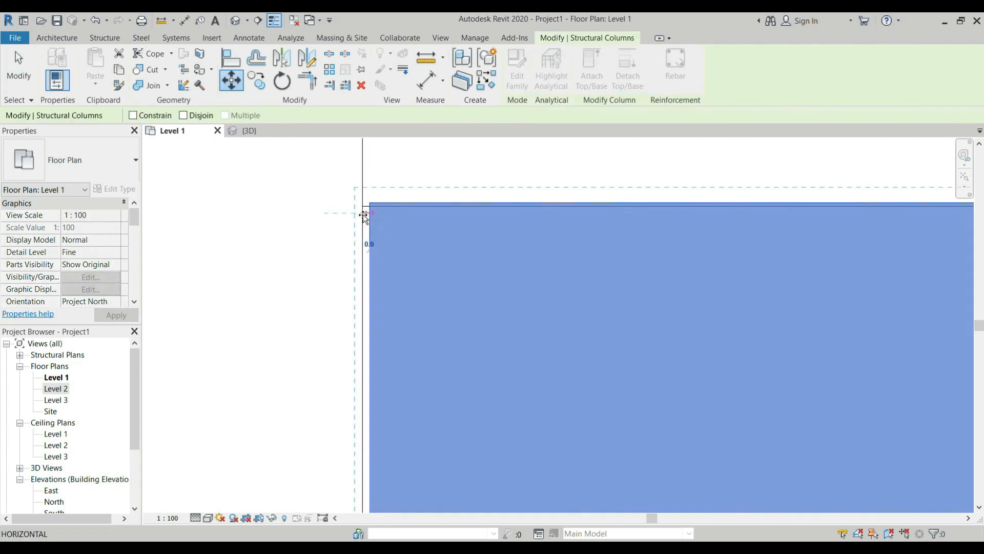
left_click(363, 214)
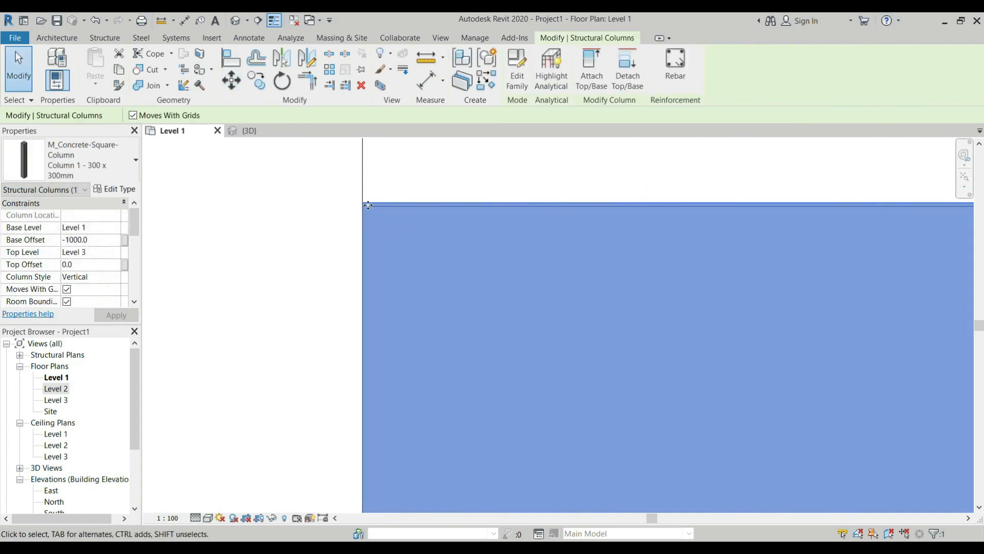
left_click(376, 203)
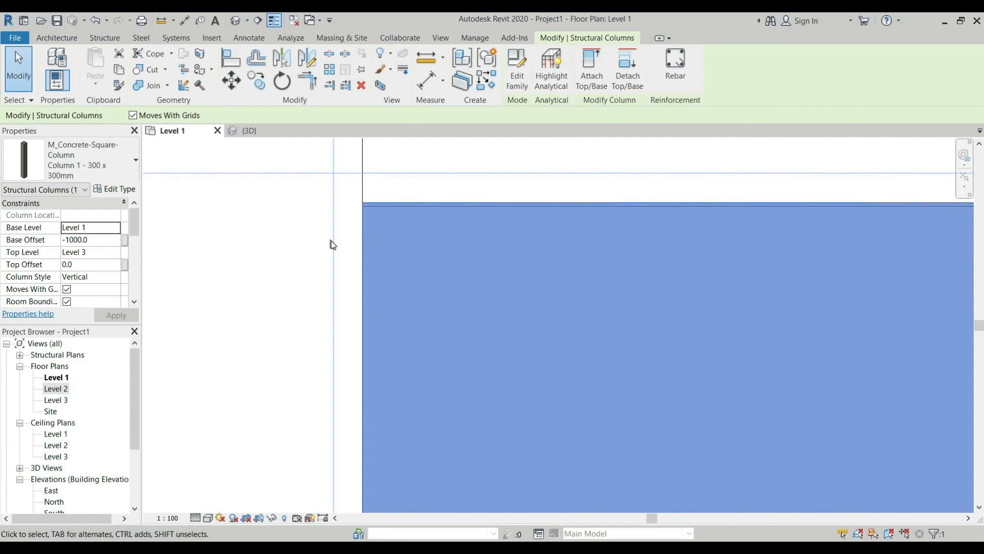
scroll(331, 241, "down", 3)
scroll(564, 238, "up", 4)
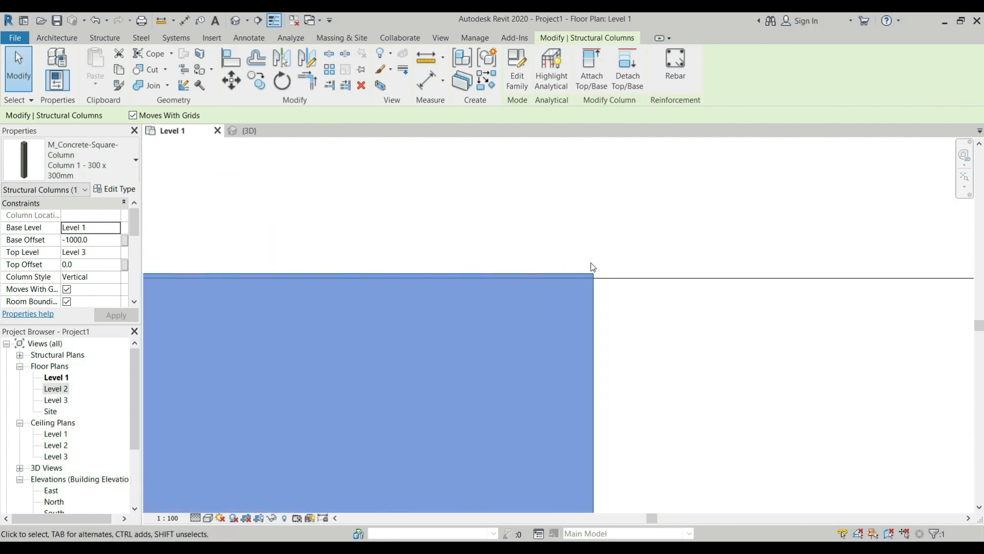
key("Escape")
scroll(584, 276, "down", 5)
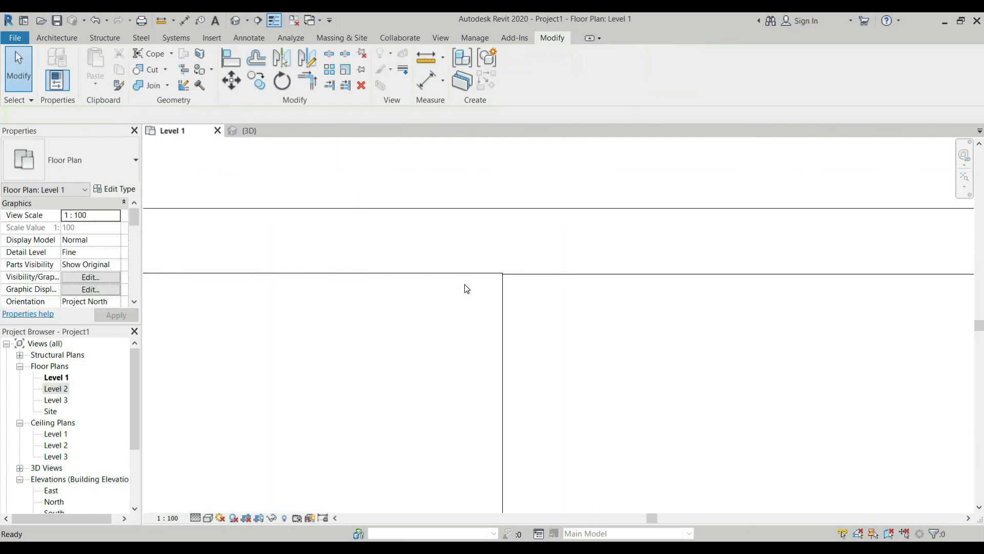
key("a")
key("l")
scroll(482, 275, "down", 5)
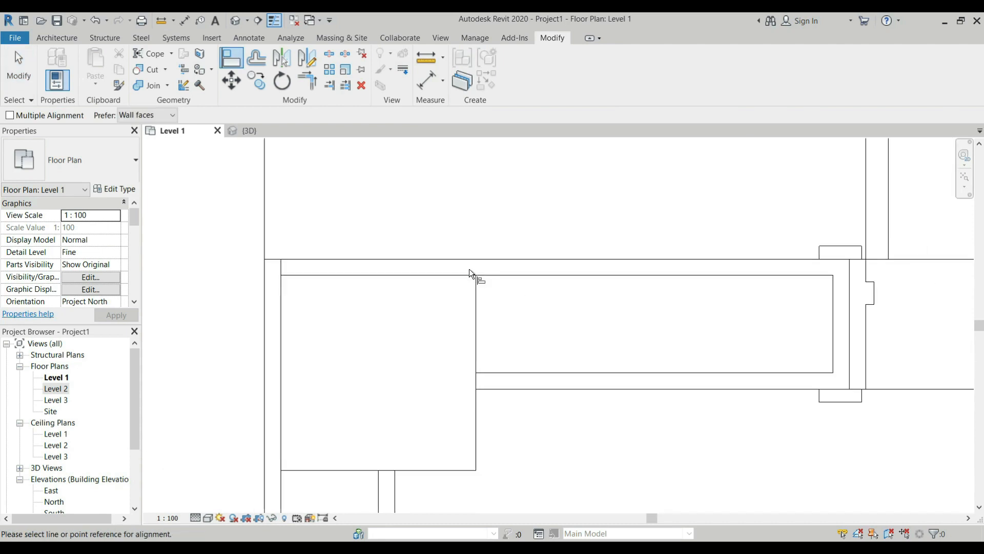
key("Escape")
Step: Copy the corner column from its upper-right corner to the far right end of the same exterior wall, inside the wall's outer layer
scroll(400, 288, "down", 5)
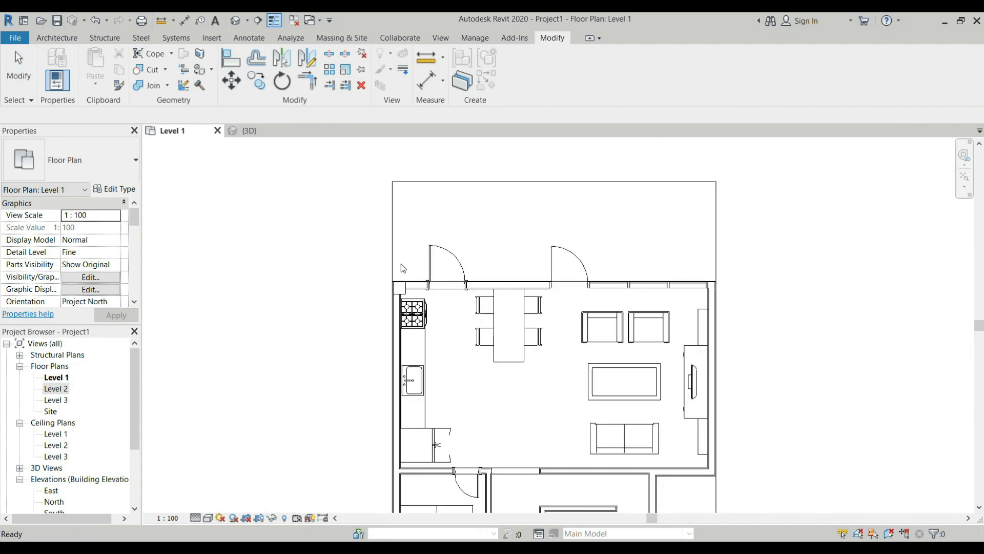
scroll(402, 289, "up", 6)
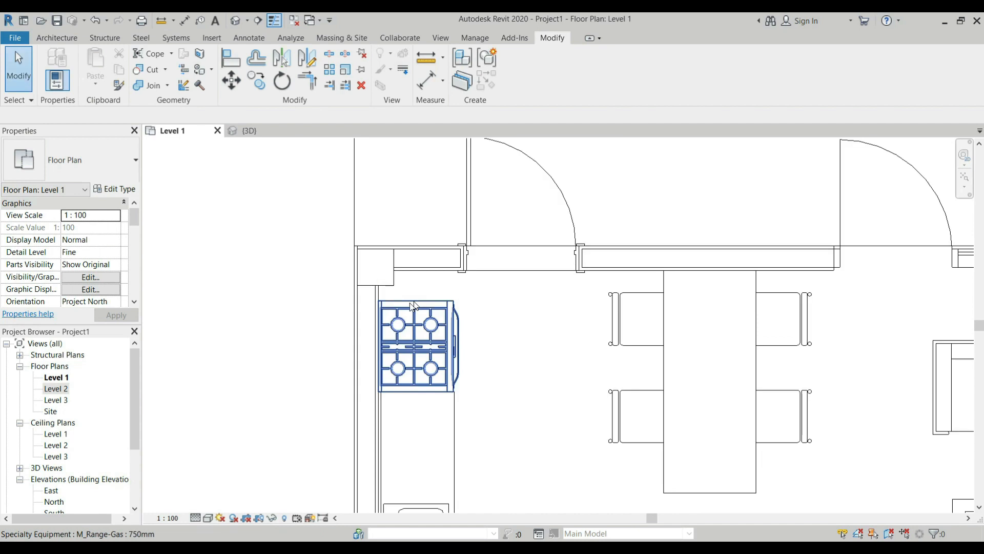
key("c")
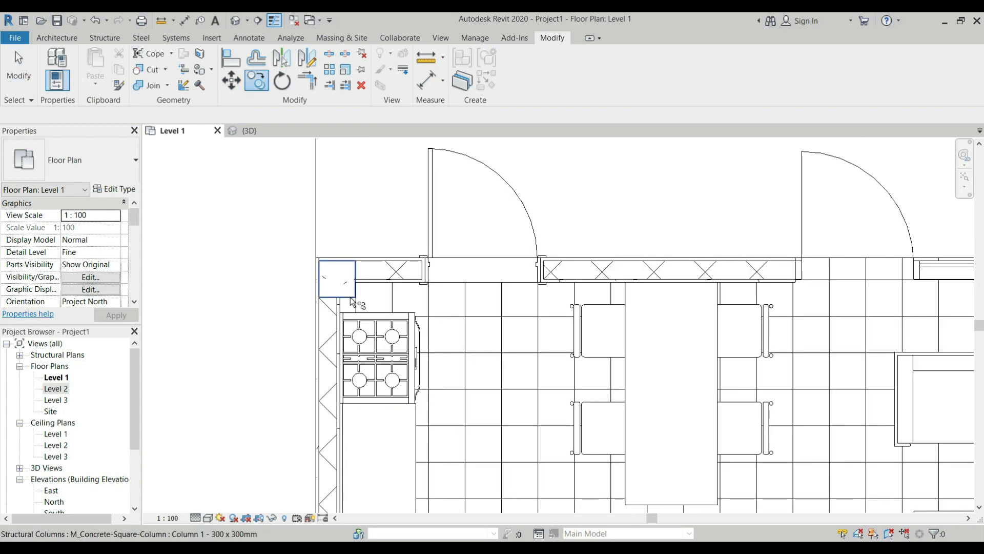
left_click(354, 295)
scroll(344, 259, "up", 3)
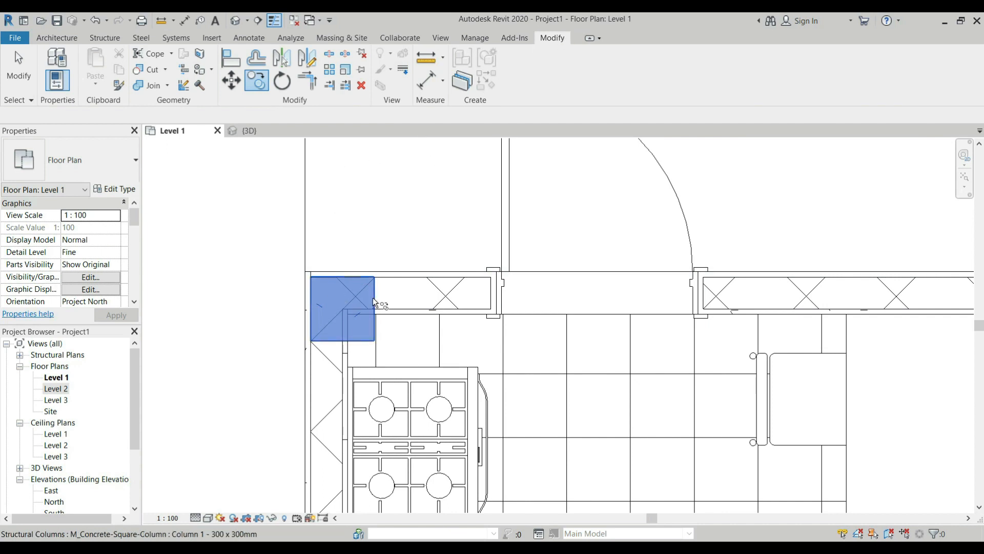
key("Return")
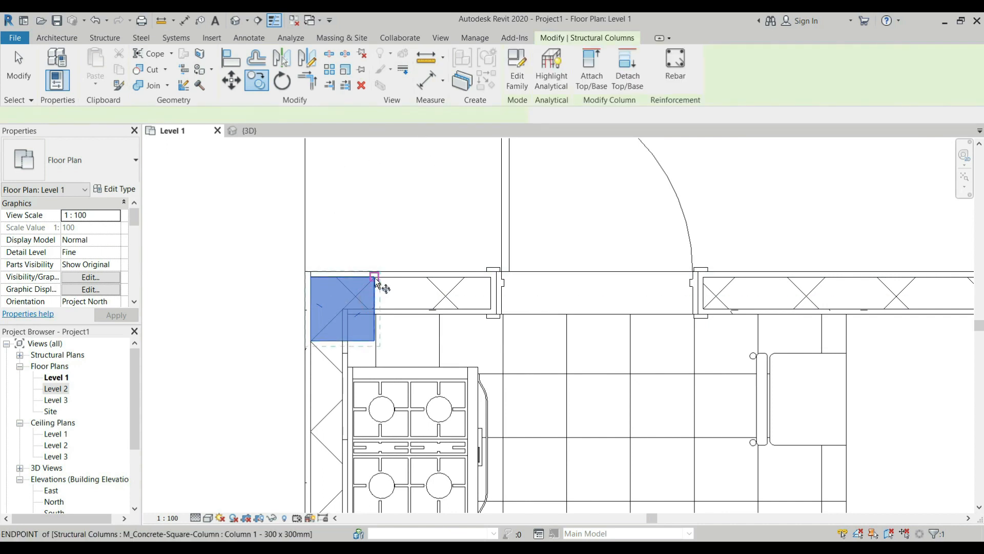
left_click(374, 277)
scroll(154, 281, "down", 3)
scroll(197, 314, "down", 2)
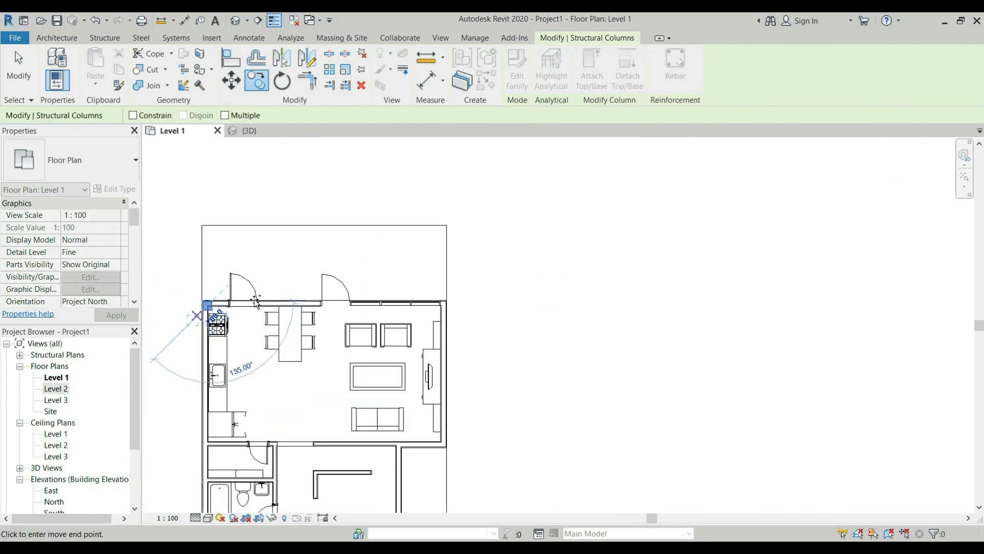
scroll(441, 305, "up", 4)
scroll(448, 302, "up", 4)
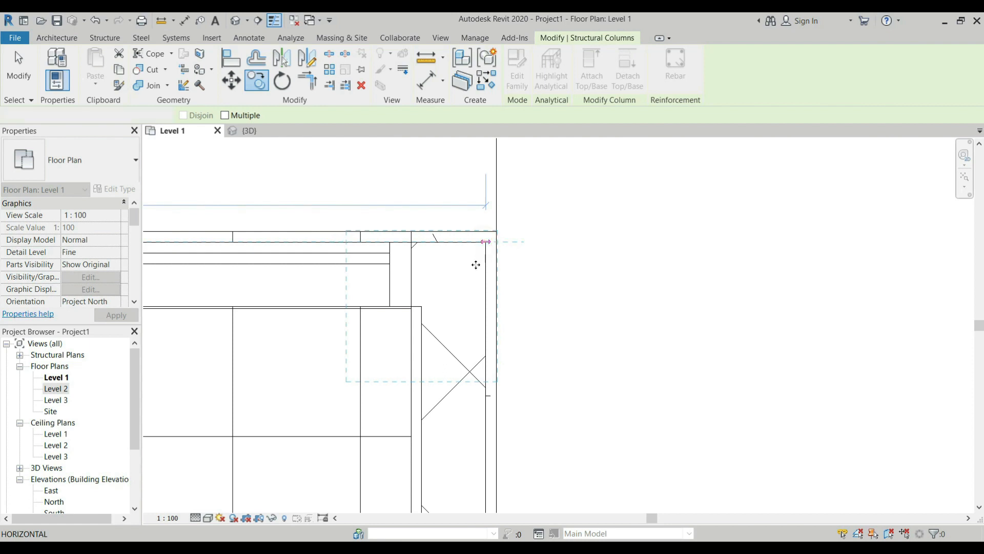
left_click(475, 264)
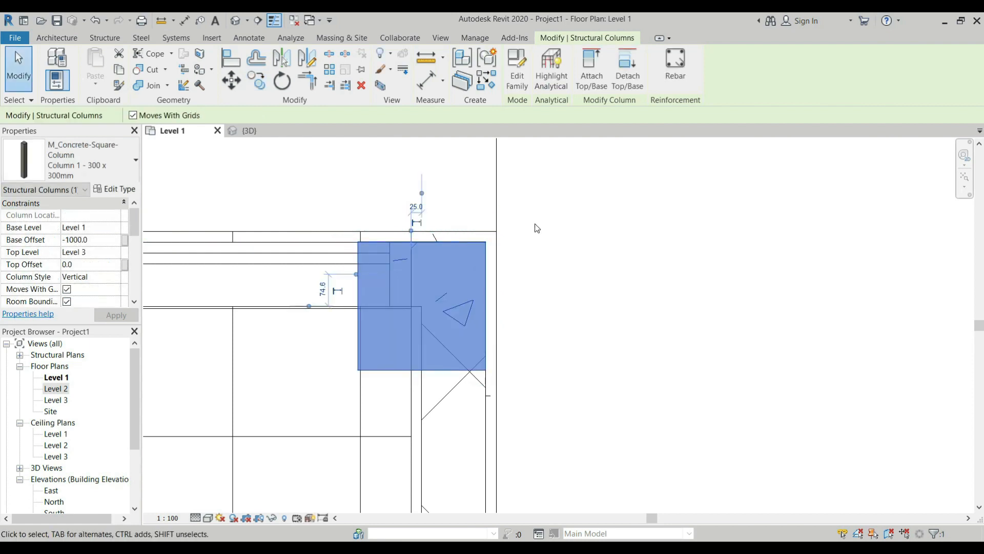
scroll(536, 228, "down", 6)
scroll(532, 241, "up", 7)
key("Escape")
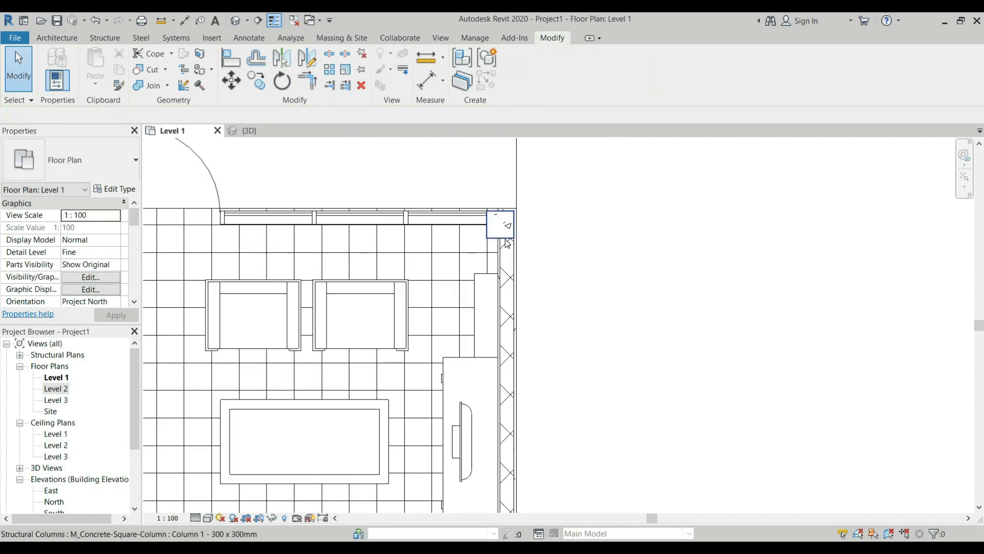
Step: Copy the upper-right corner column straight down to the lower end of the living room's right exterior wall
left_click(504, 237)
scroll(518, 210, "up", 4)
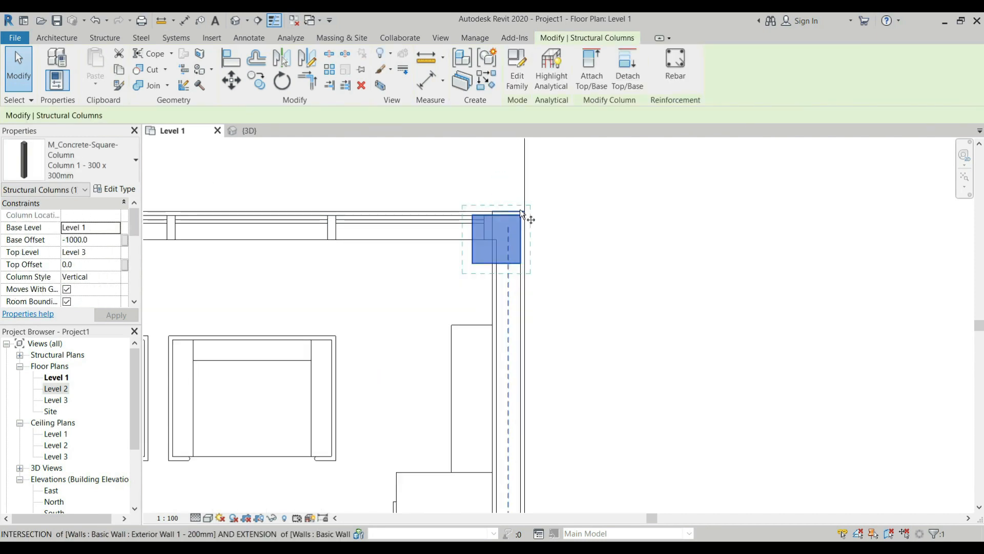
key("c")
key("o")
left_click(524, 271)
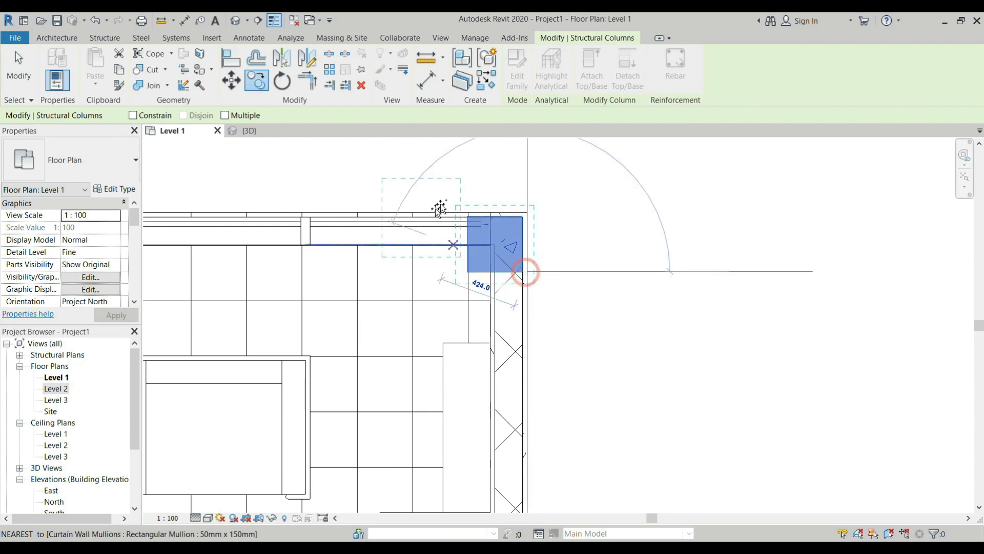
scroll(444, 202, "down", 3)
scroll(446, 200, "down", 2)
scroll(460, 434, "up", 6)
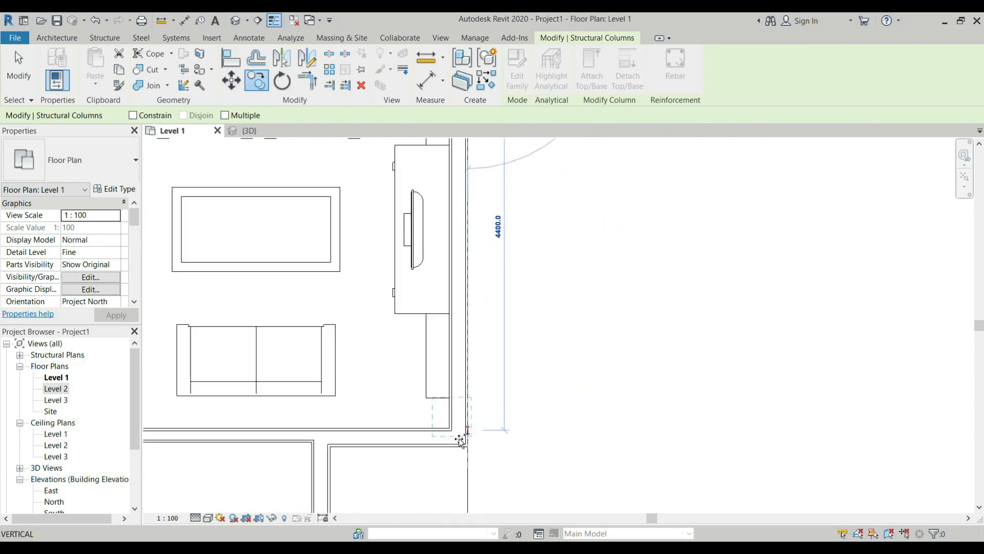
scroll(467, 446, "up", 2)
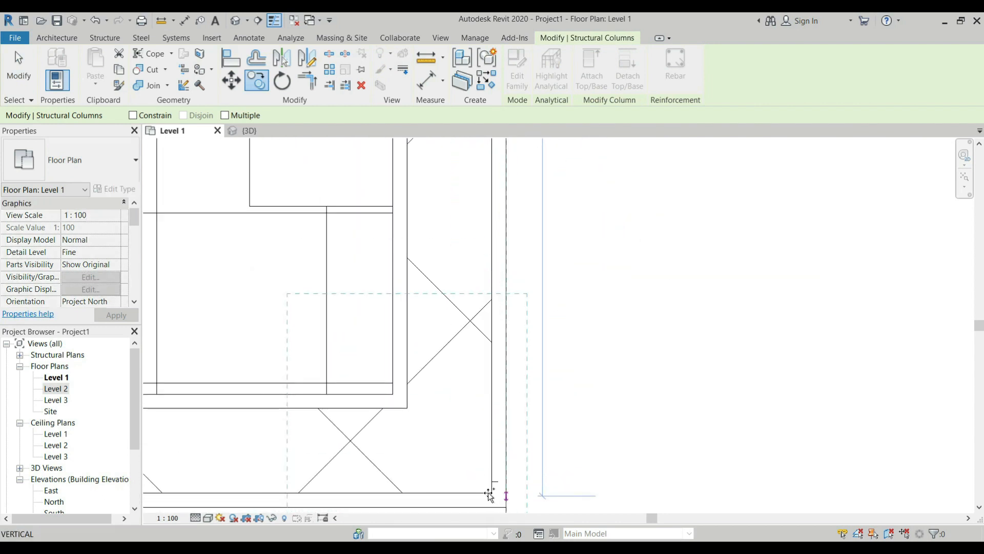
left_click(489, 493)
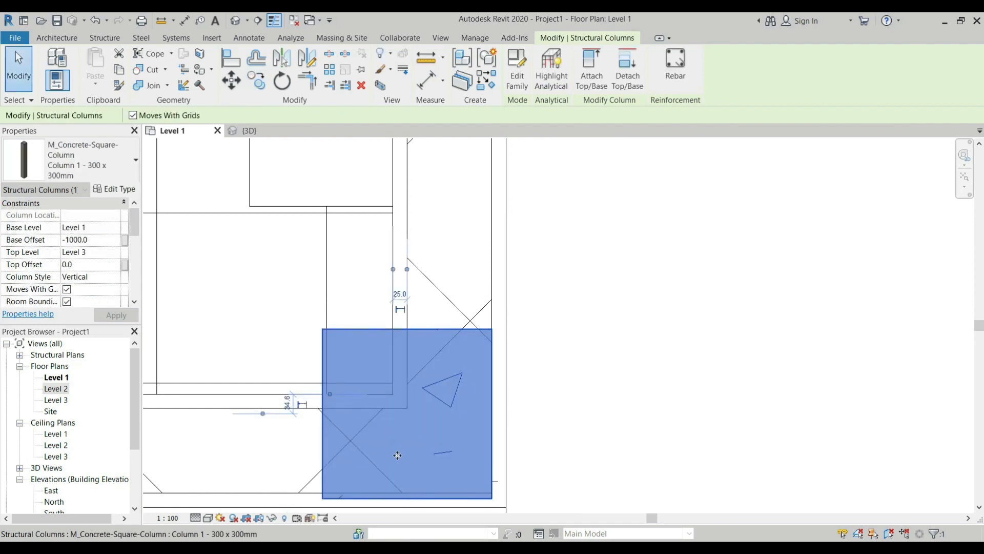
key("Escape")
Step: Align the lower face of the newly copied column with the inner edge of the lower wall's outer layer
scroll(396, 453, "down", 3)
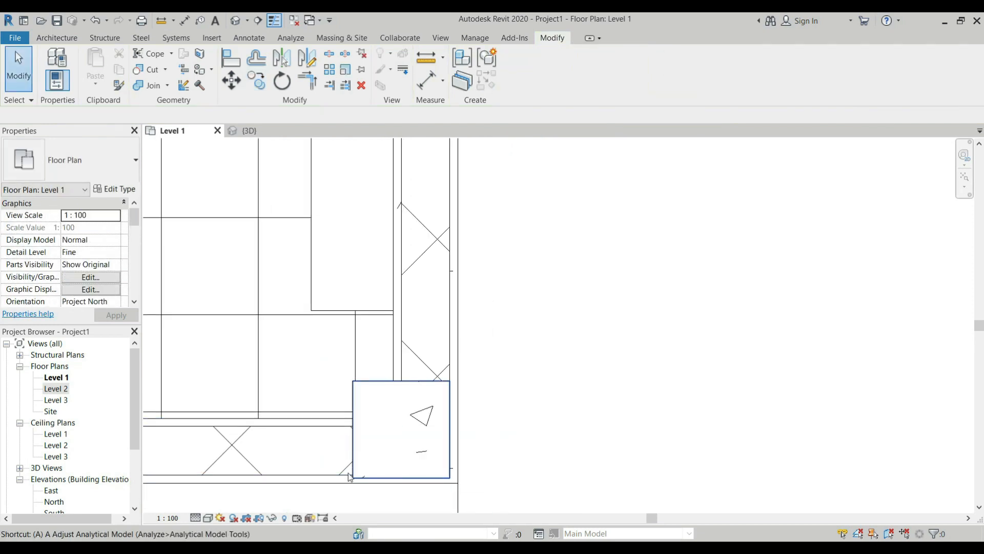
key("a")
key("l")
scroll(338, 482, "up", 2)
key("Tab")
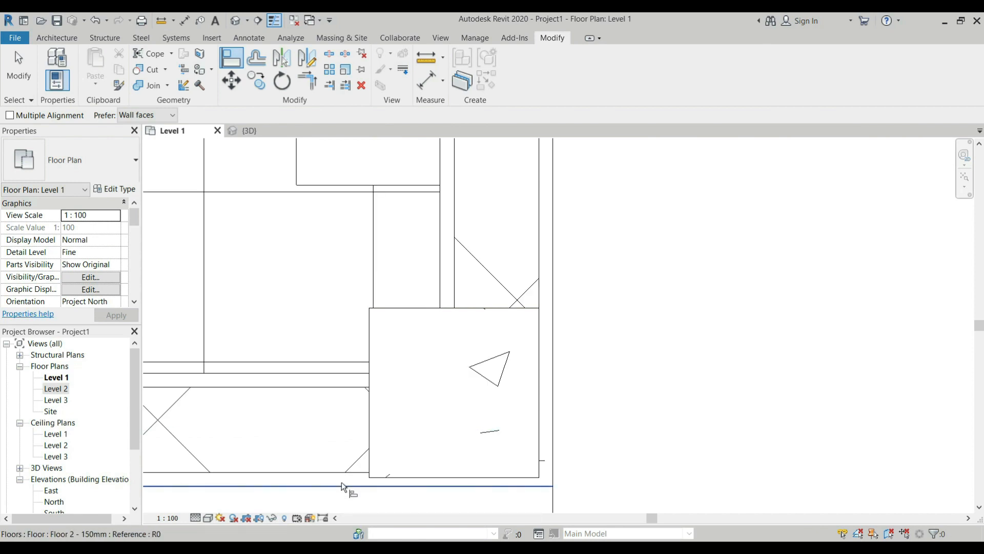
left_click(343, 472)
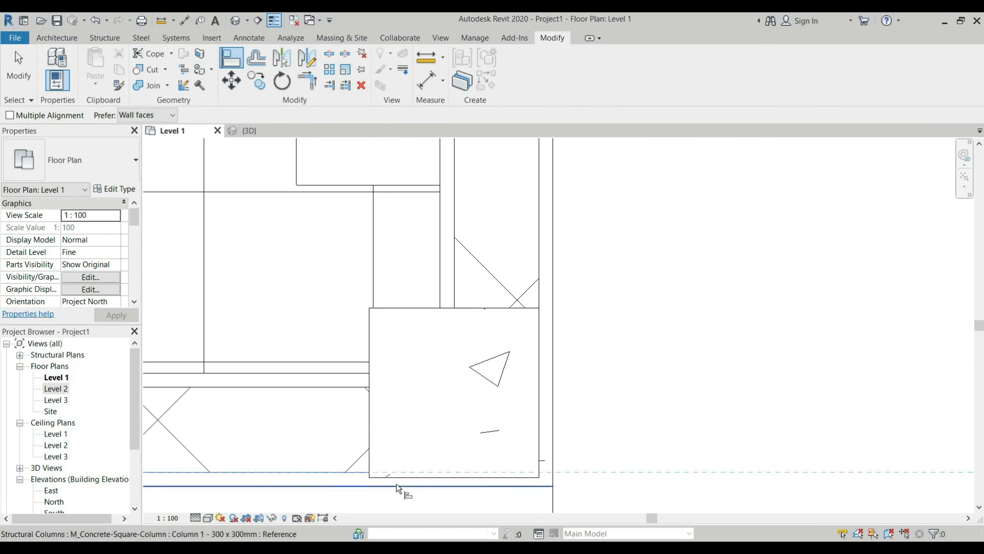
left_click(399, 477)
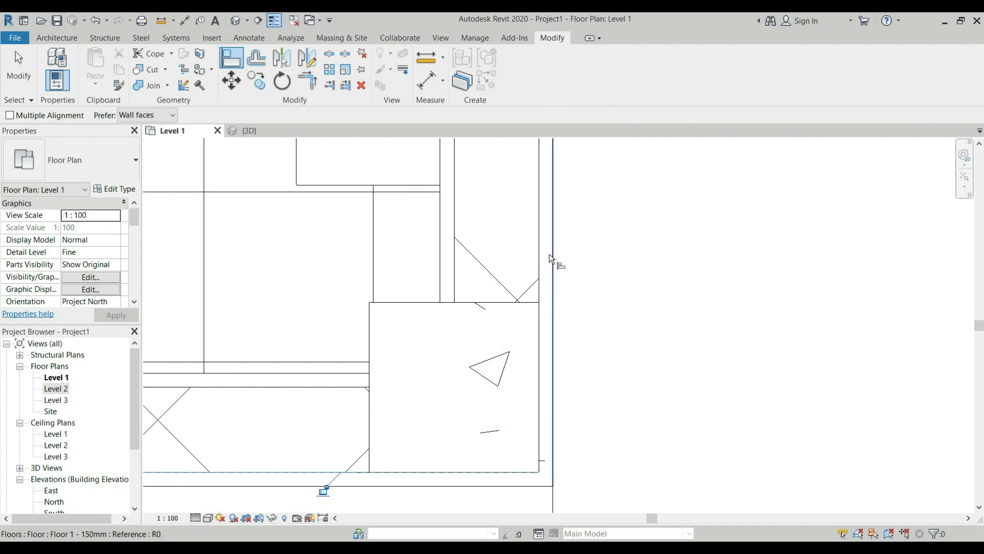
Step: Align the same column's right face with the inner edge of the right wall's outer layer and end the alignment
left_click(539, 249)
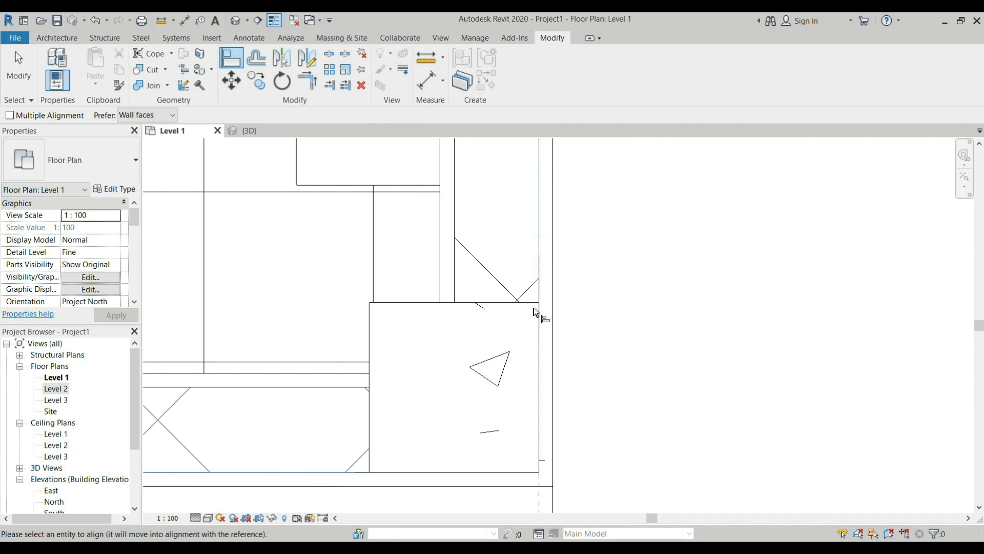
scroll(542, 316, "up", 3)
left_click(544, 322)
scroll(578, 344, "down", 8)
key("Escape")
key("Escape")
Step: Examine the copied columns in the 3D view, checking their height at the balcony and the upper-floor wall corner
scroll(578, 336, "up", 3)
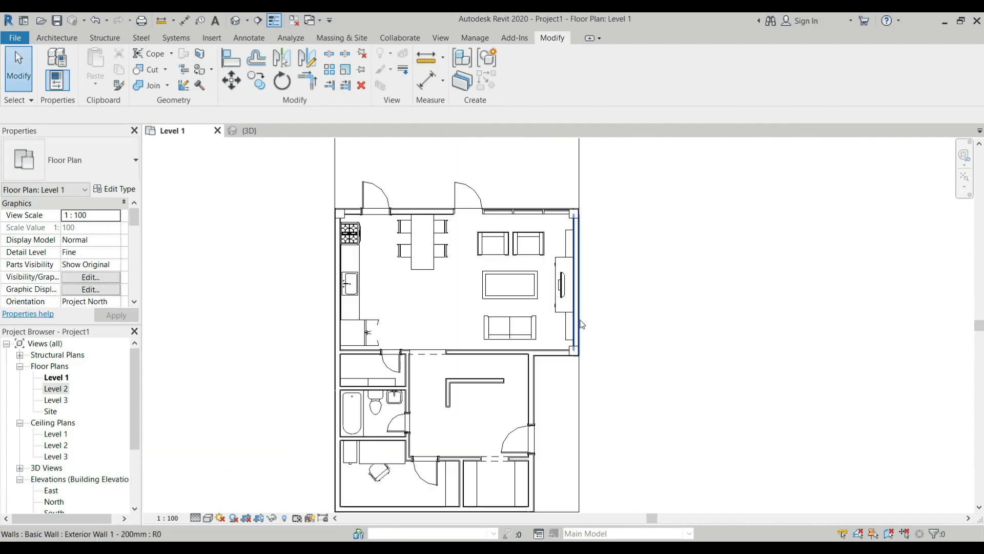
left_click(249, 131)
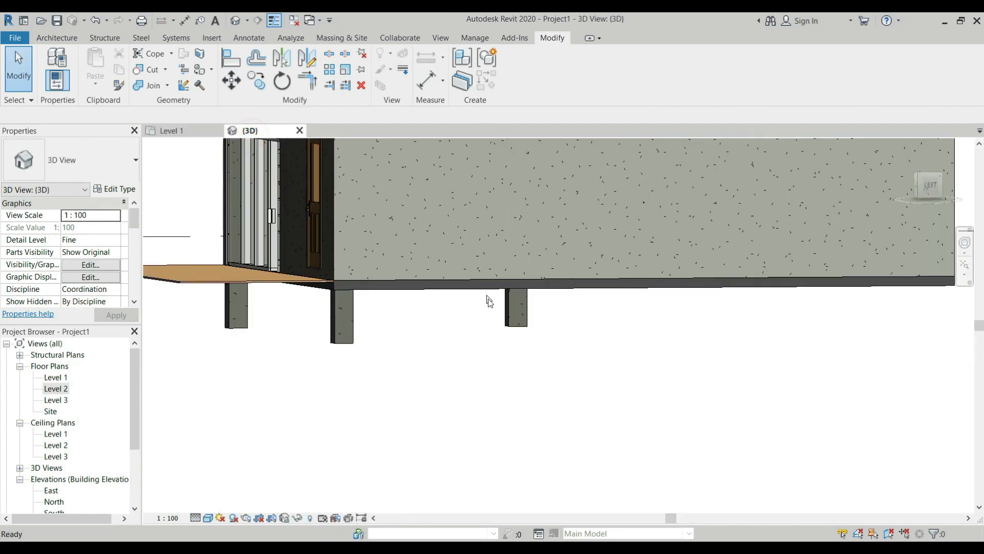
scroll(495, 380, "down", 5)
middle_click_drag(495, 380, 526, 425, "shift")
scroll(480, 315, "up", 5)
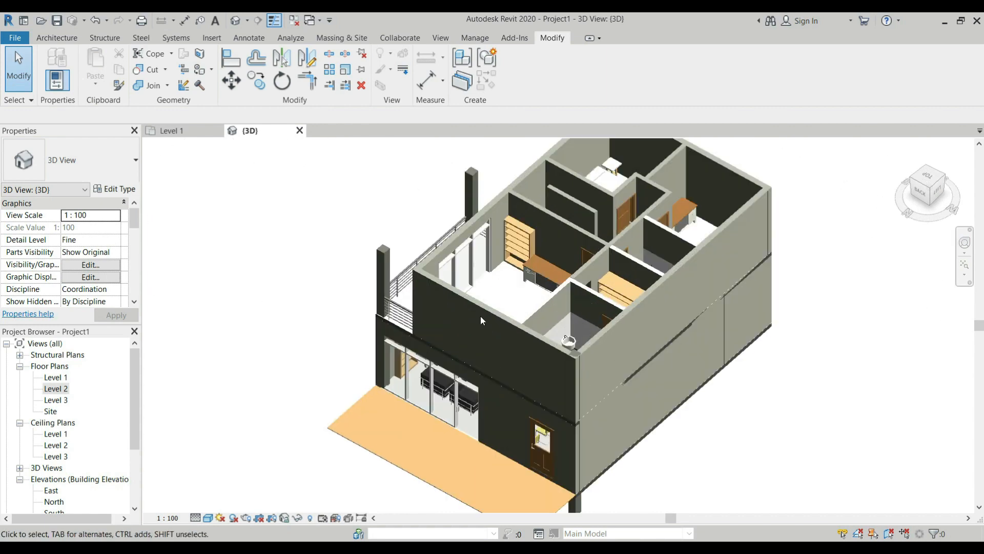
scroll(550, 328, "up", 2)
scroll(636, 376, "up", 3)
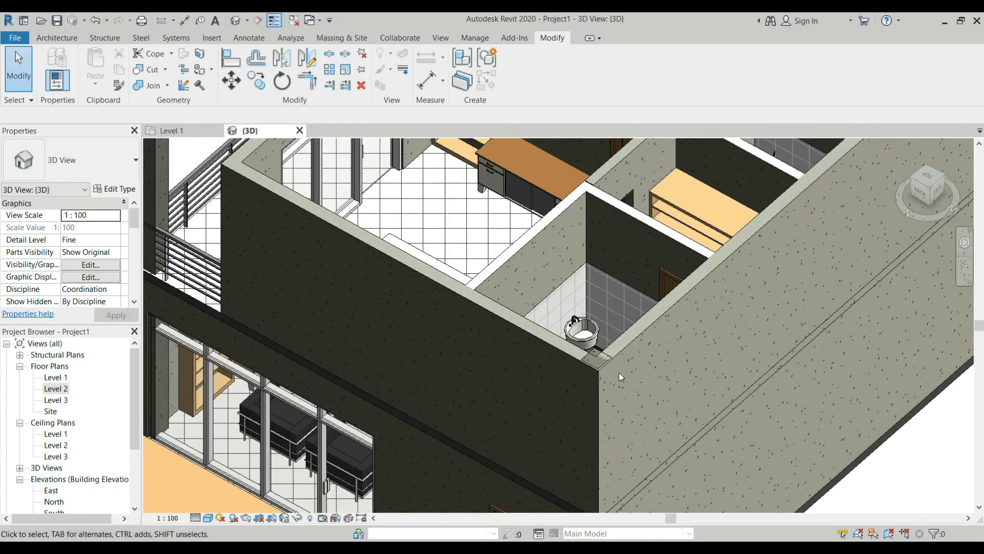
scroll(631, 372, "down", 3)
scroll(628, 371, "down", 3)
scroll(453, 291, "up", 2)
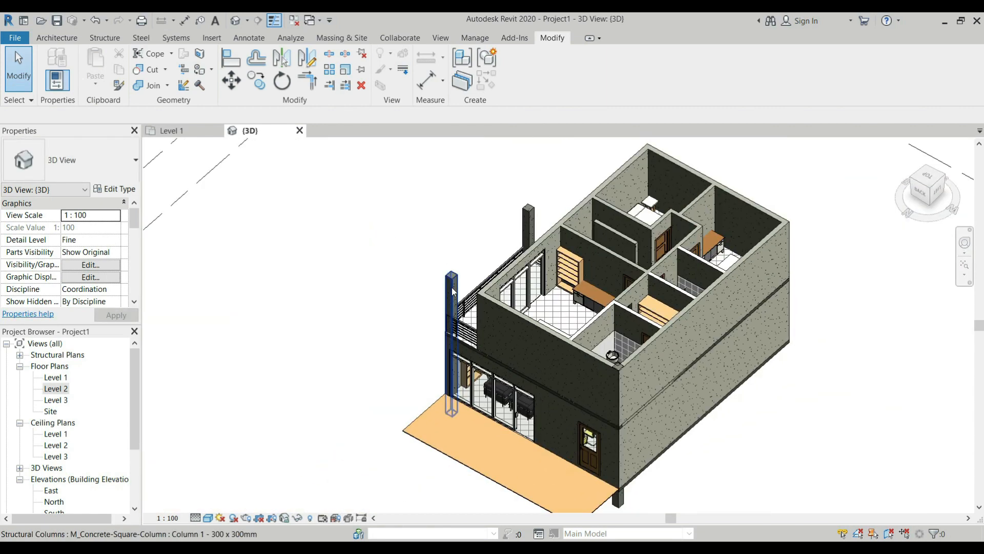
Step: Set the Top Level of the two columns on the balcony side to Level 2 and check them beneath the balcony
left_click(454, 288)
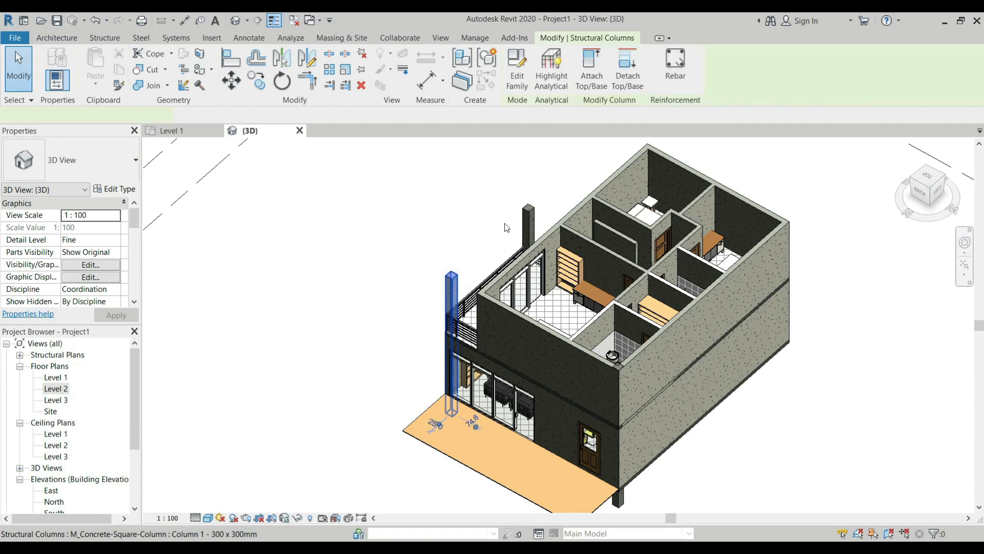
left_click(530, 212, "ctrl")
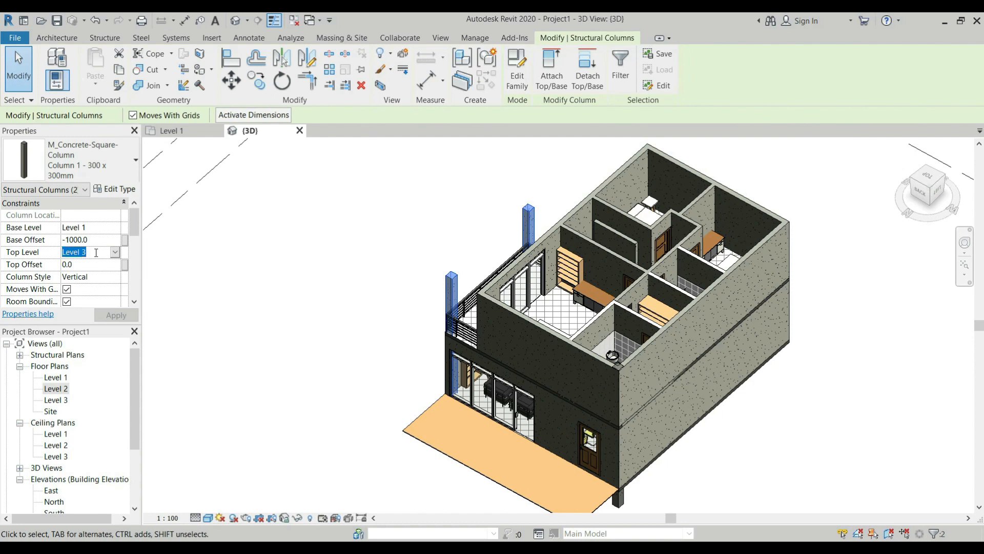
left_click(117, 252)
left_click(82, 276)
left_click(299, 268)
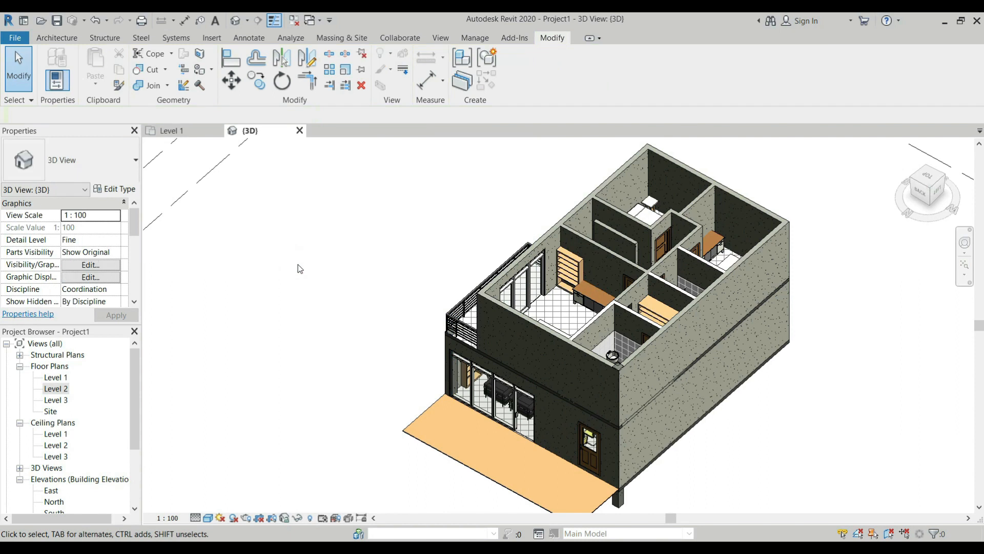
scroll(450, 343, "up", 5)
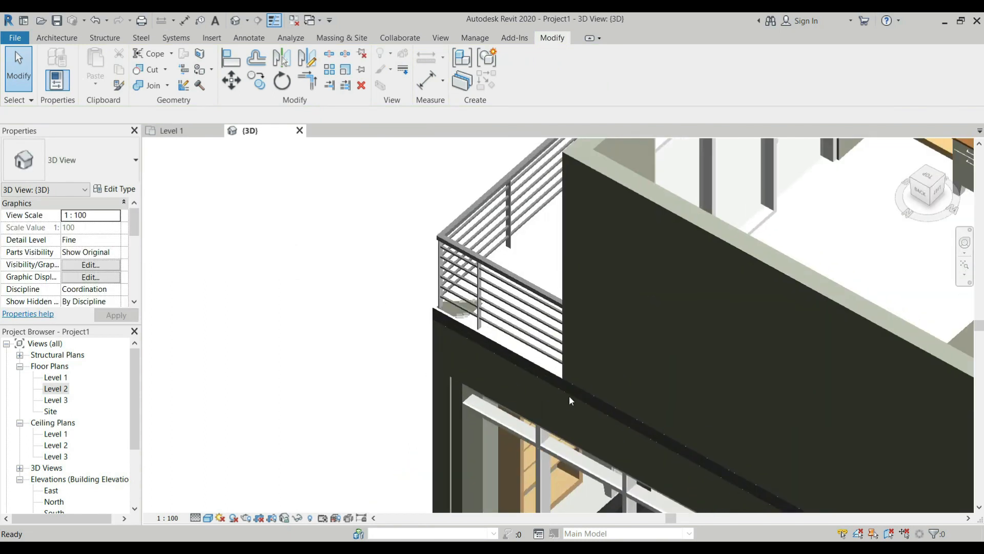
scroll(569, 399, "down", 4)
middle_click_drag(469, 353, 567, 346, "shift")
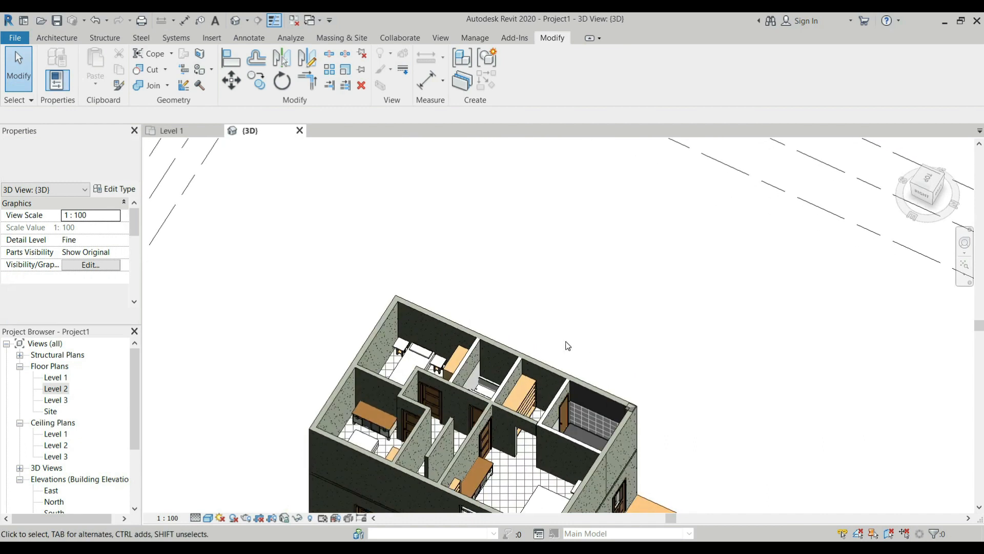
Step: On the Level 1 plan, copy the column from the living room's lower-right corner to the house's lower-right corner with multiple copying enabled
left_click(171, 131)
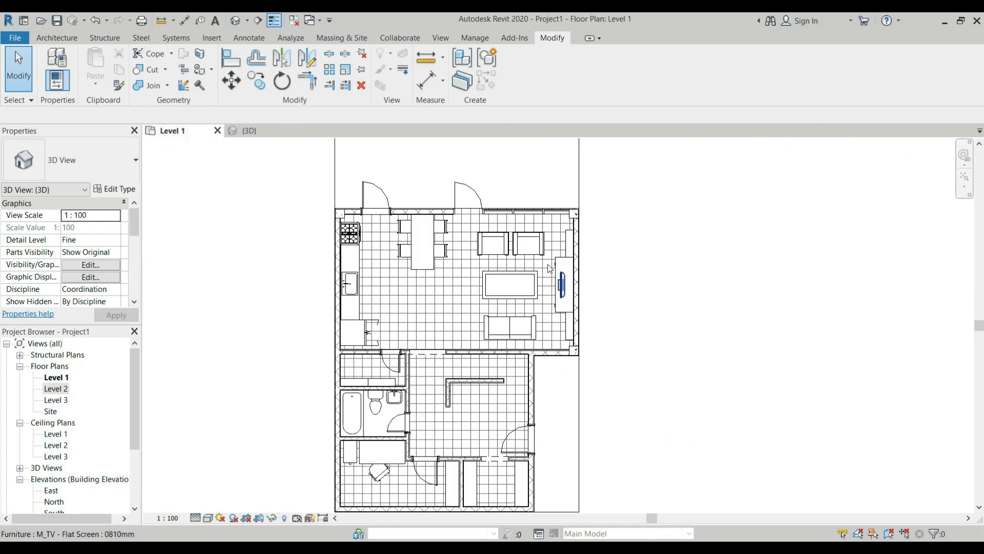
scroll(566, 333, "up", 5)
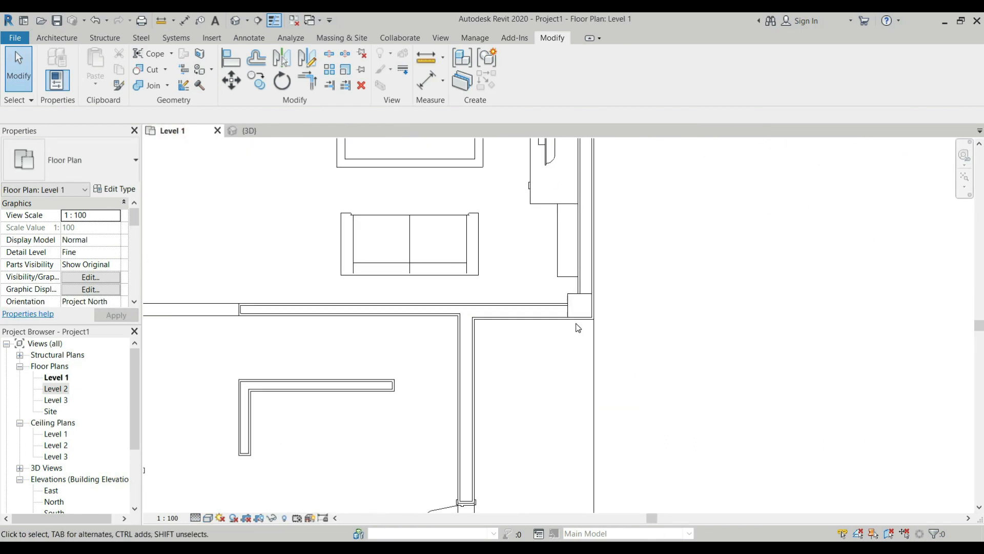
left_click(568, 293)
scroll(576, 300, "up", 2)
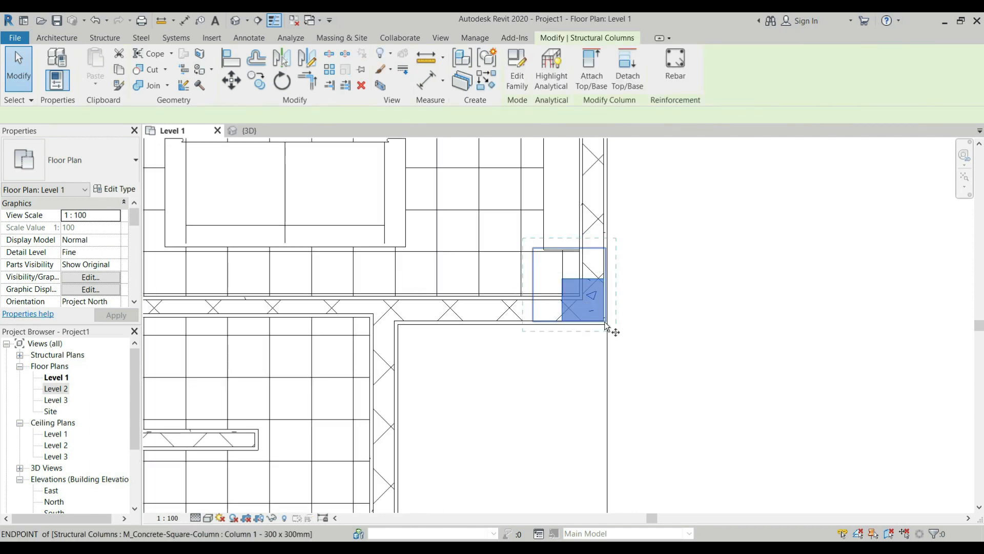
scroll(604, 321, "up", 2)
key("c")
key("o")
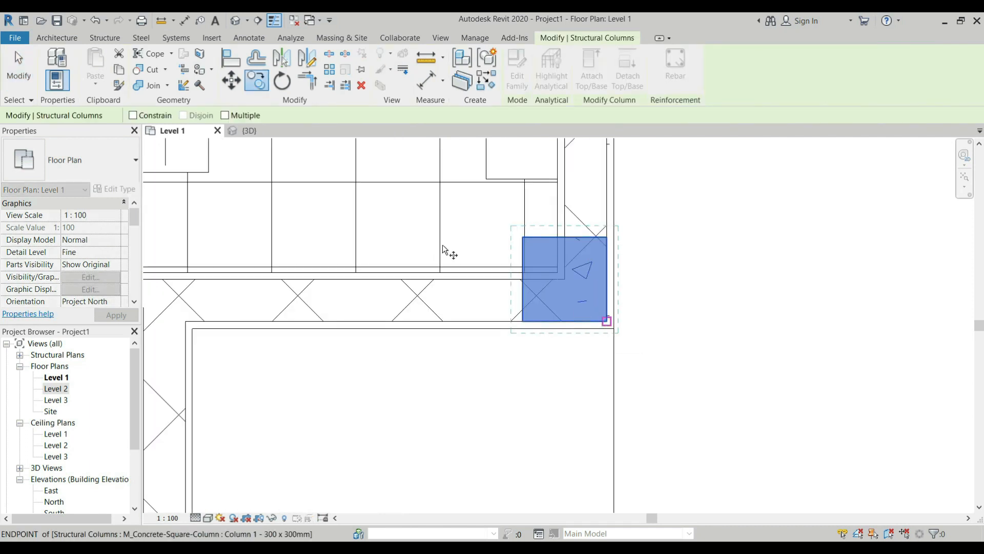
left_click(225, 116)
left_click(607, 322)
scroll(518, 241, "down", 5)
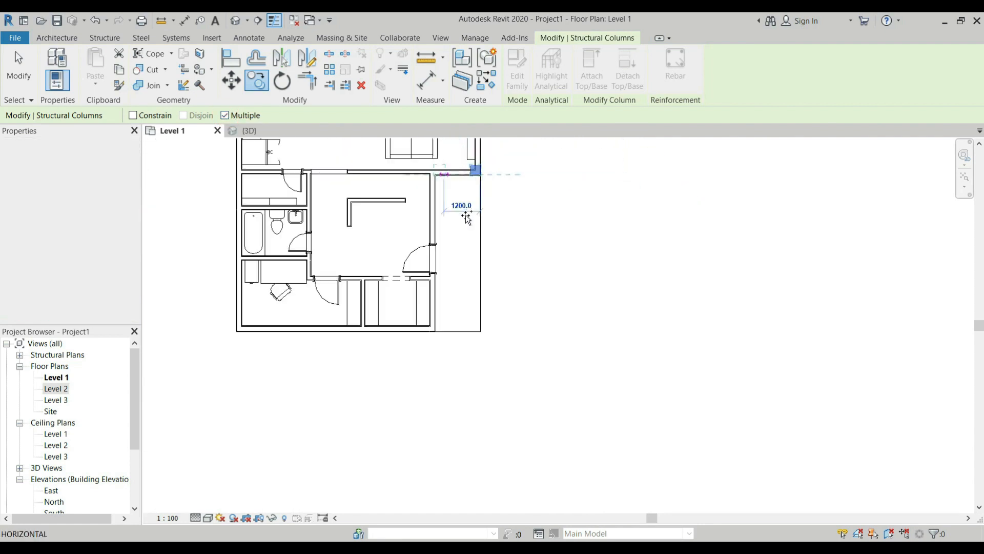
scroll(430, 324, "up", 4)
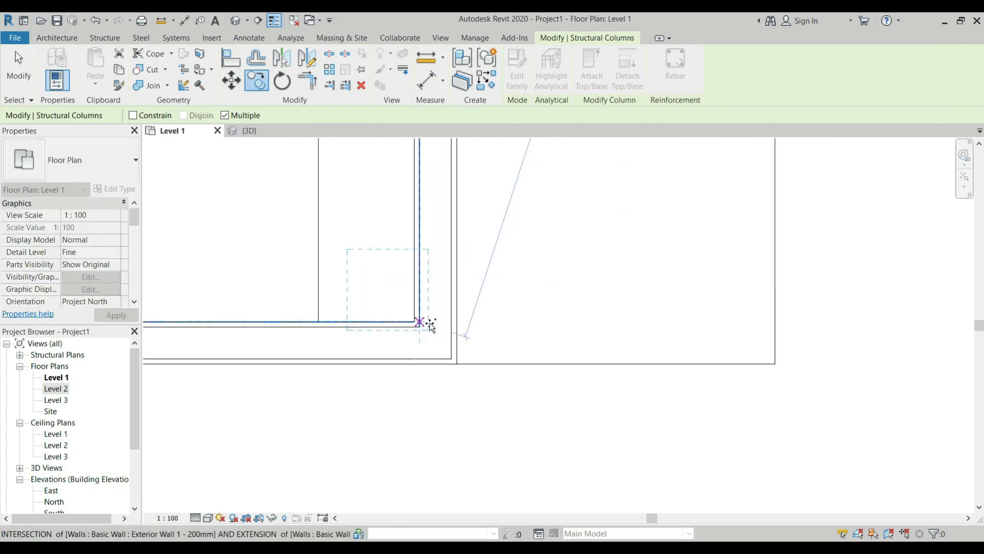
scroll(443, 358, "up", 2)
scroll(444, 357, "up", 2)
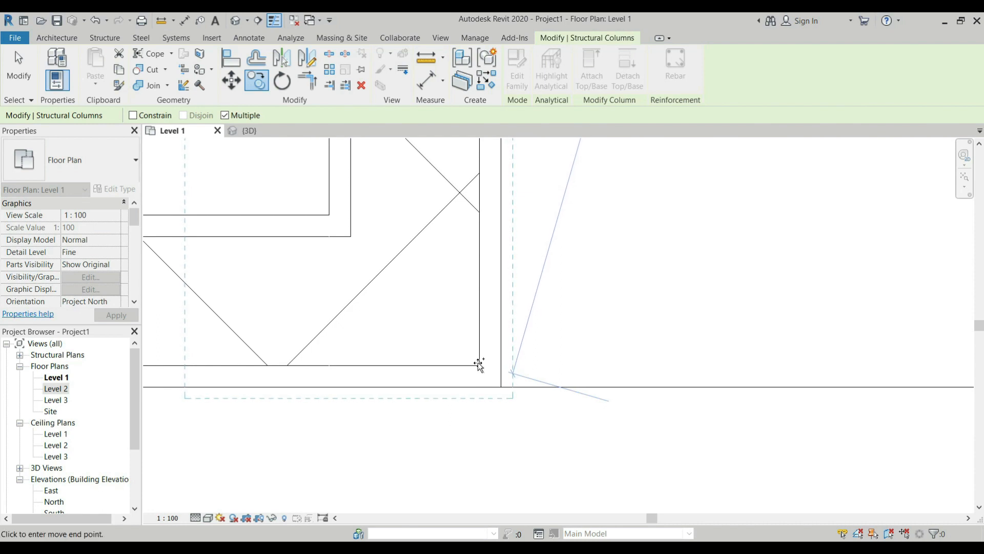
left_click(477, 362)
scroll(466, 373, "up", 1)
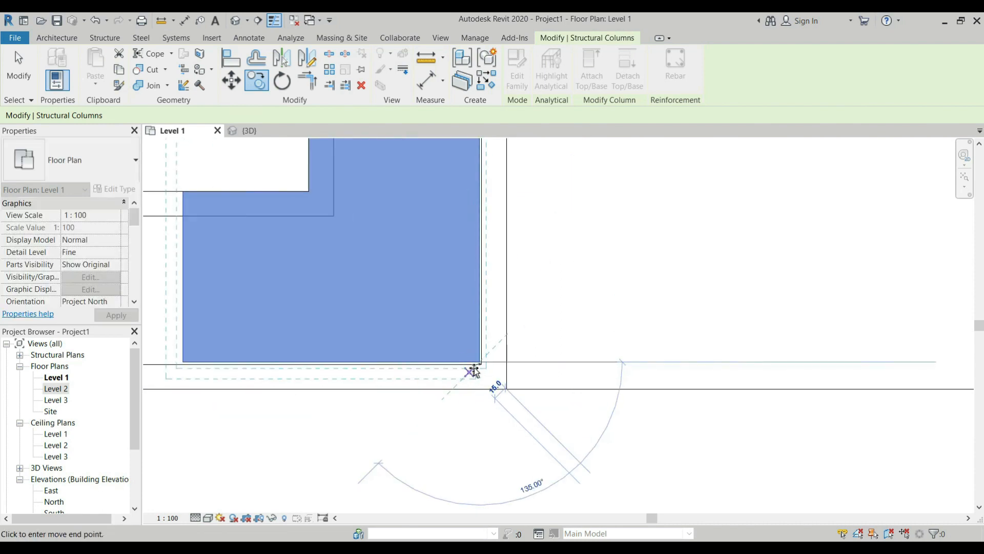
left_click(475, 362)
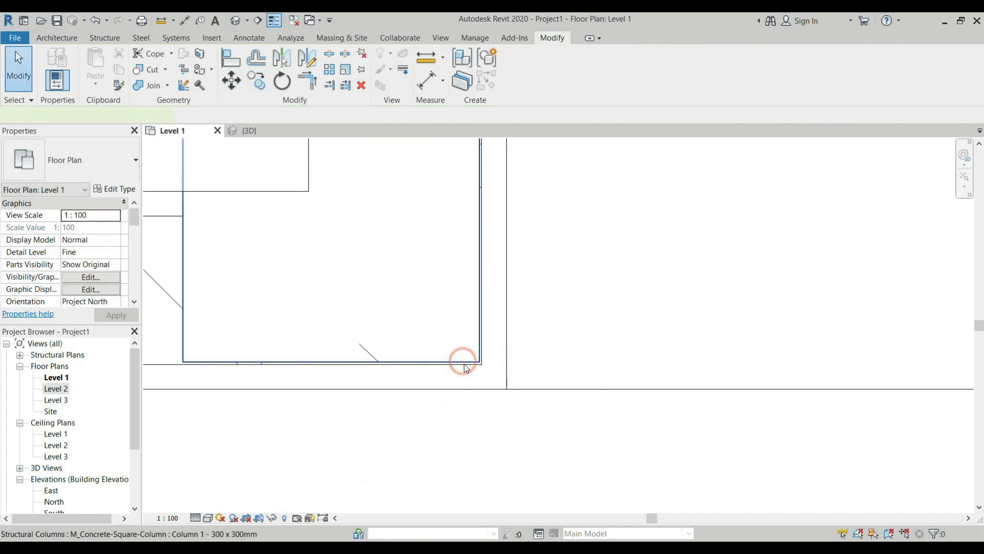
scroll(463, 364, "up", 1)
key("Escape")
key("a")
key("l")
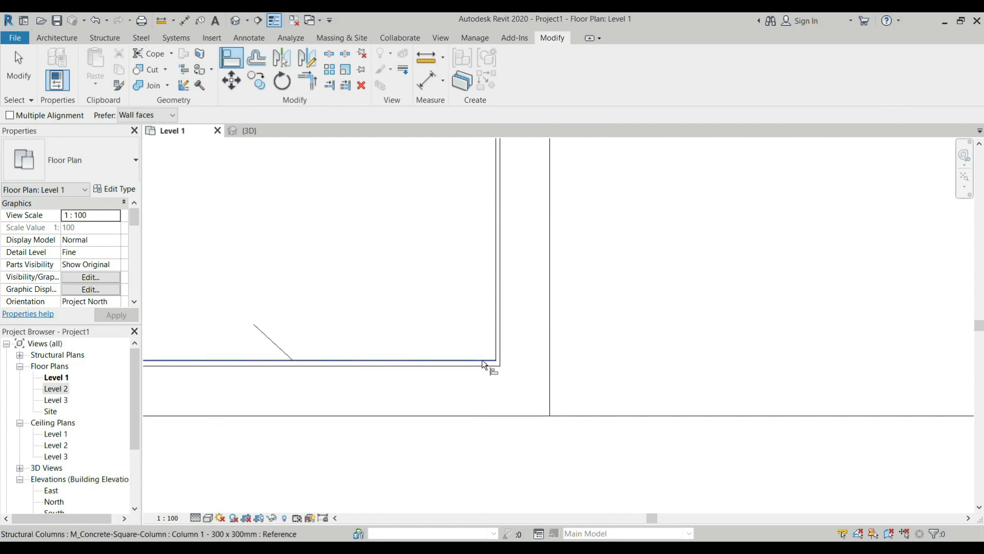
scroll(481, 359, "down", 2)
key("Escape")
Step: Move the new lower-right column so its outer corner meets the inner corner of the exterior wall's outer layer
key("v")
scroll(459, 358, "up", 3)
left_click(463, 359)
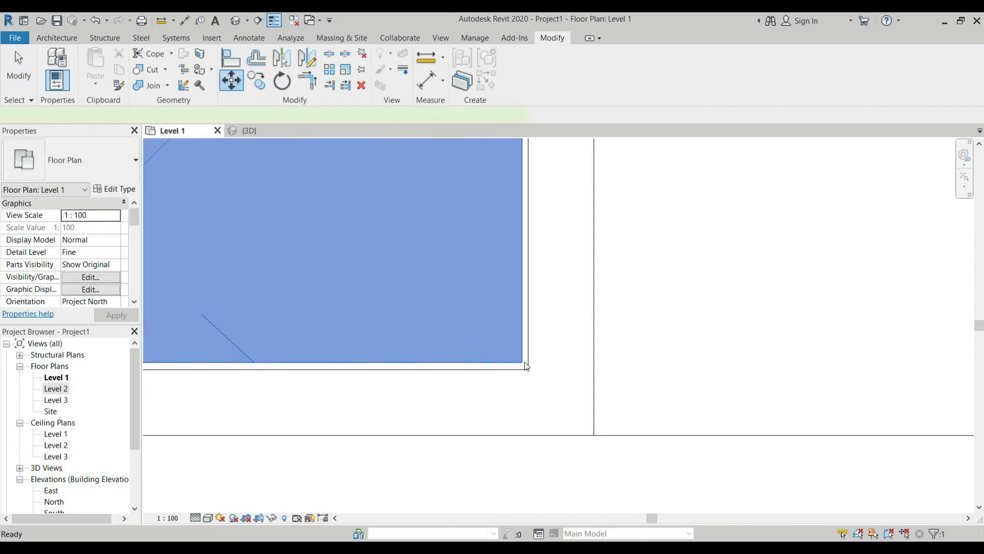
left_click(528, 368)
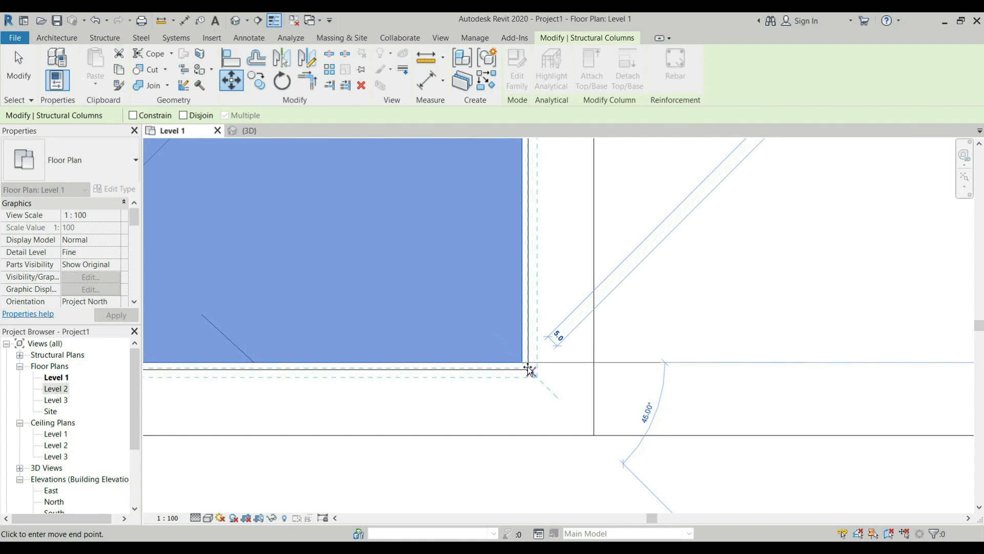
left_click(528, 366)
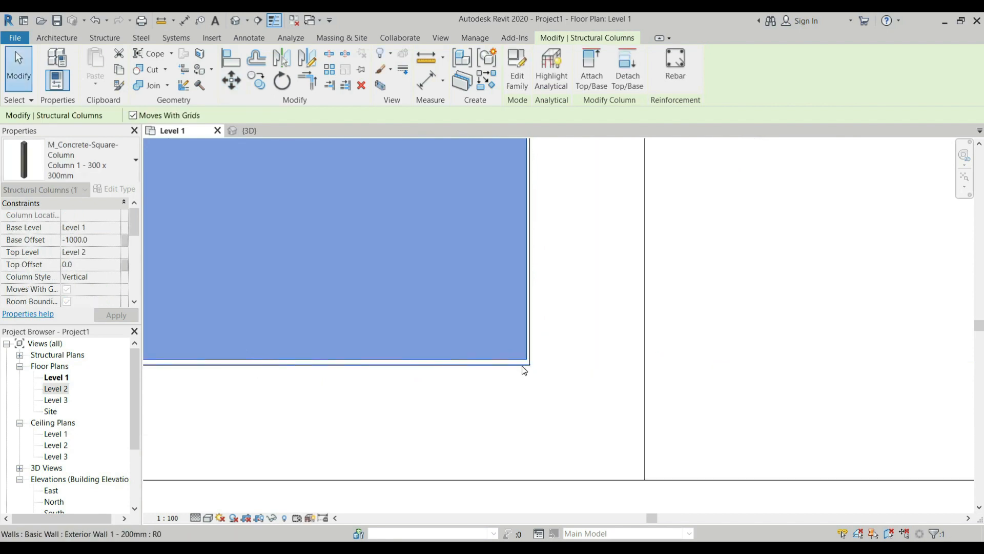
scroll(520, 368, "up", 2)
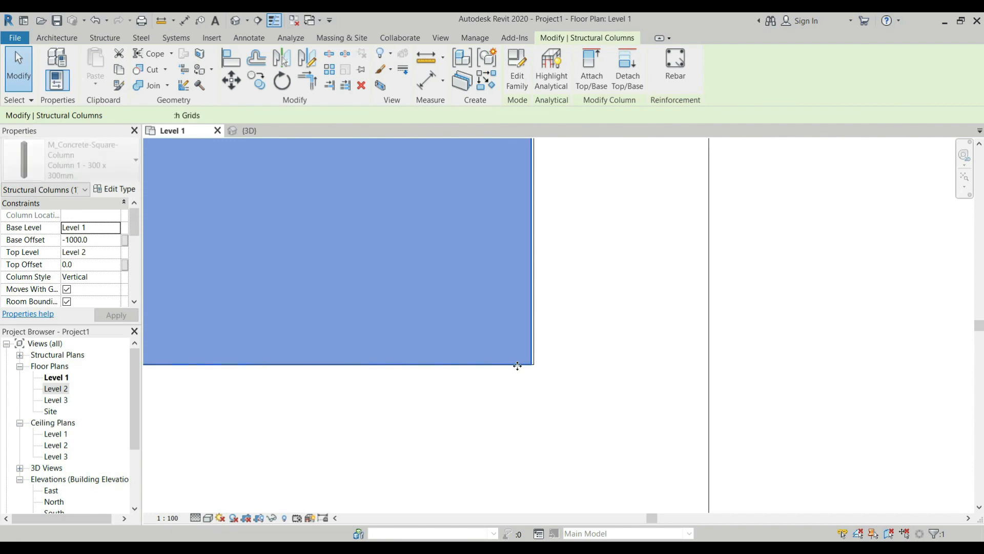
scroll(641, 373, "down", 5)
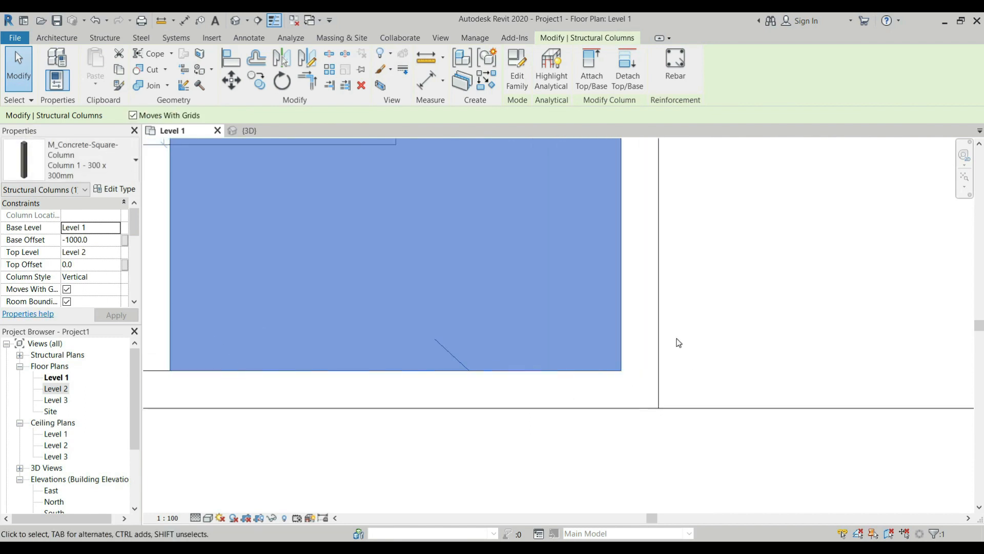
scroll(677, 339, "down", 5)
left_click(758, 326)
scroll(656, 334, "down", 3)
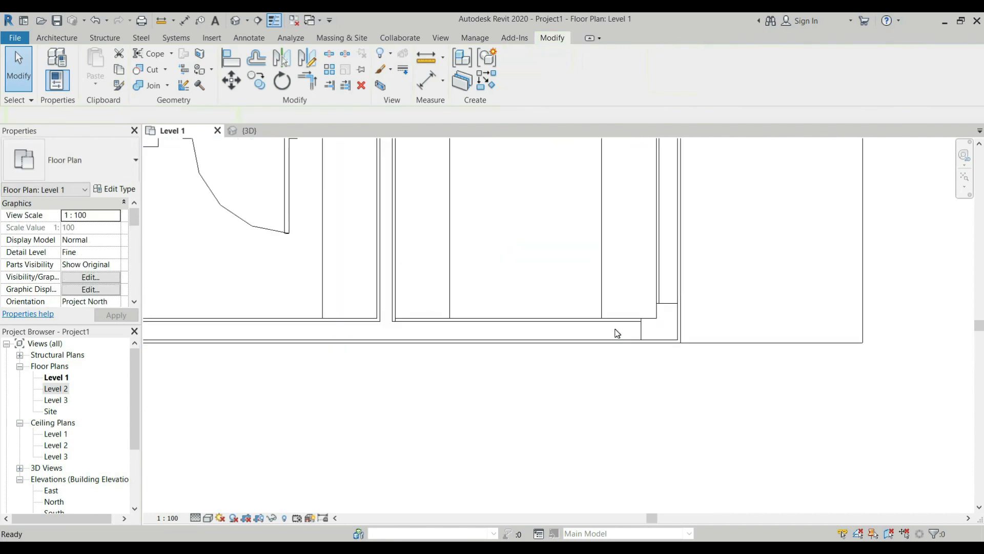
Step: Copy the lower-right column to the house's lower-left corner, fitting it inside the exterior wall's outer layer, and end copying
scroll(620, 331, "down", 3)
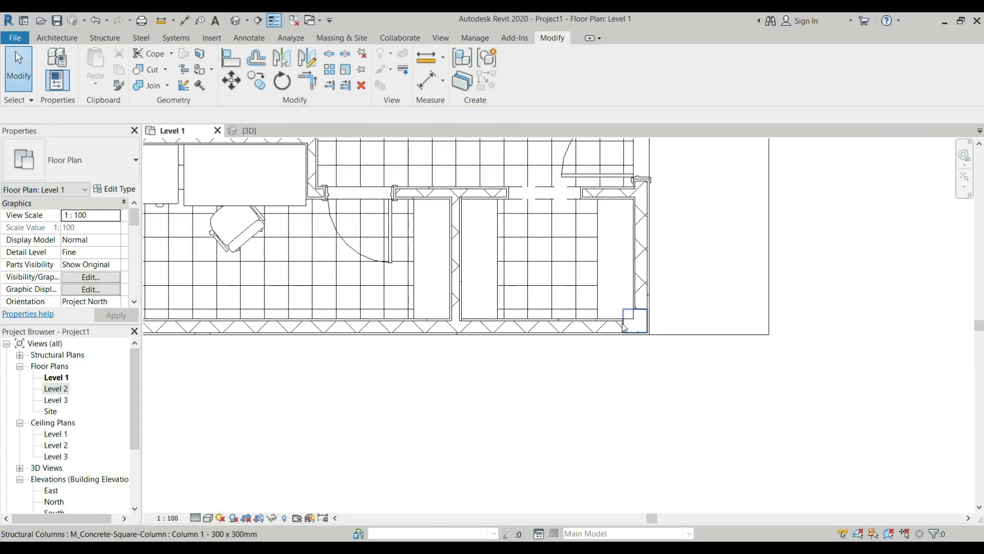
left_click(625, 328)
scroll(622, 332, "up", 3)
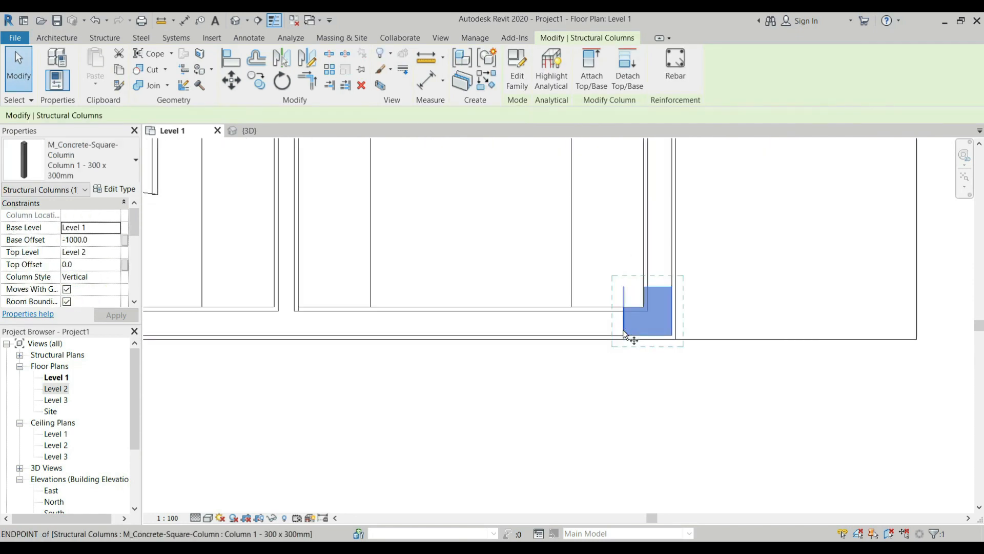
scroll(622, 331, "up", 3)
key("c")
key("o")
left_click(625, 349)
scroll(662, 340, "down", 5)
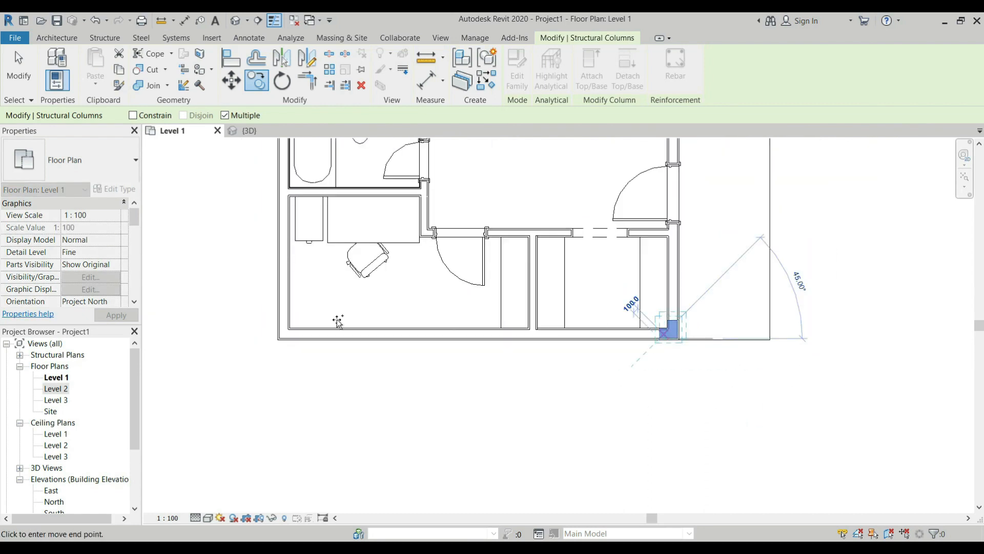
scroll(265, 333, "up", 8)
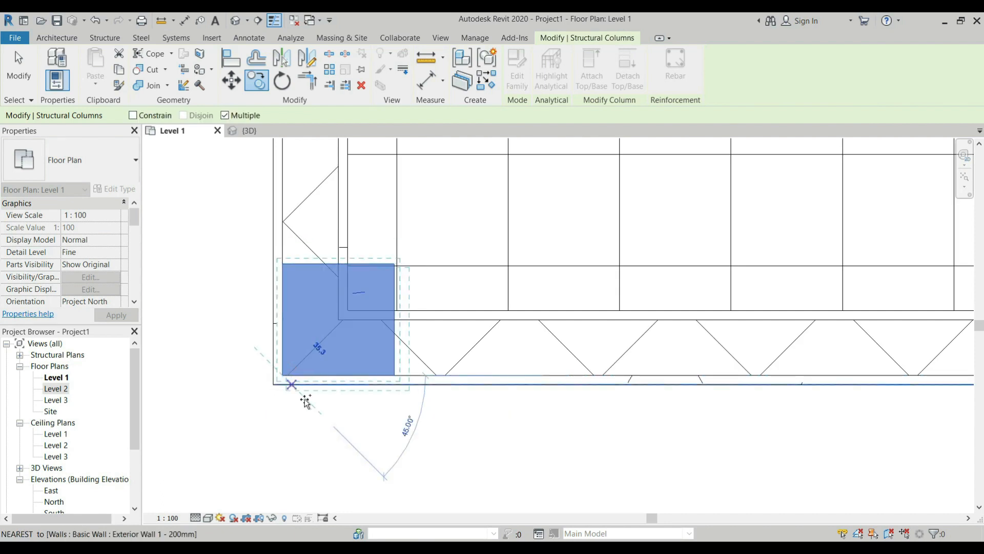
scroll(285, 384, "down", 2)
left_click(308, 402)
scroll(308, 401, "down", 3)
key("Escape")
key("Escape")
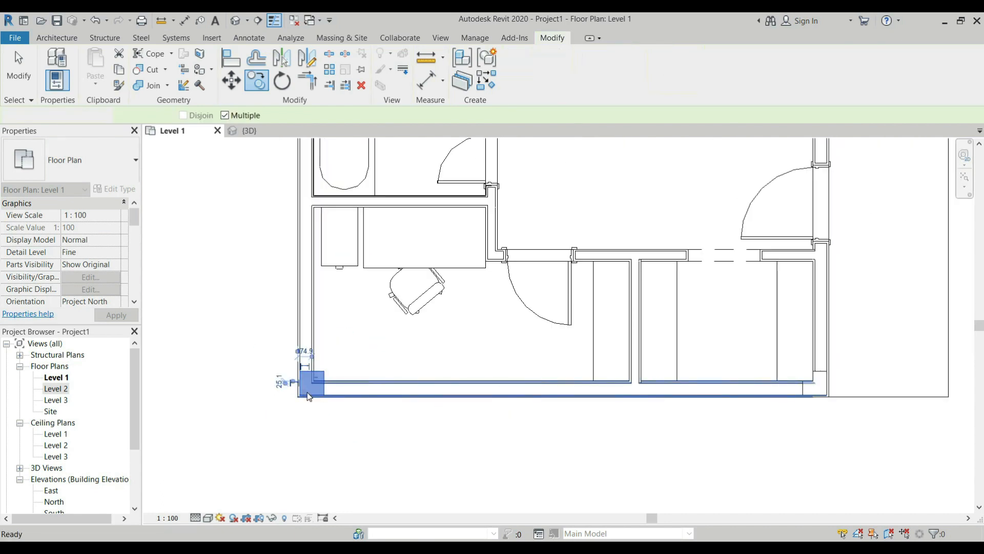
scroll(312, 394, "down", 5)
key("Escape")
scroll(324, 384, "up", 5)
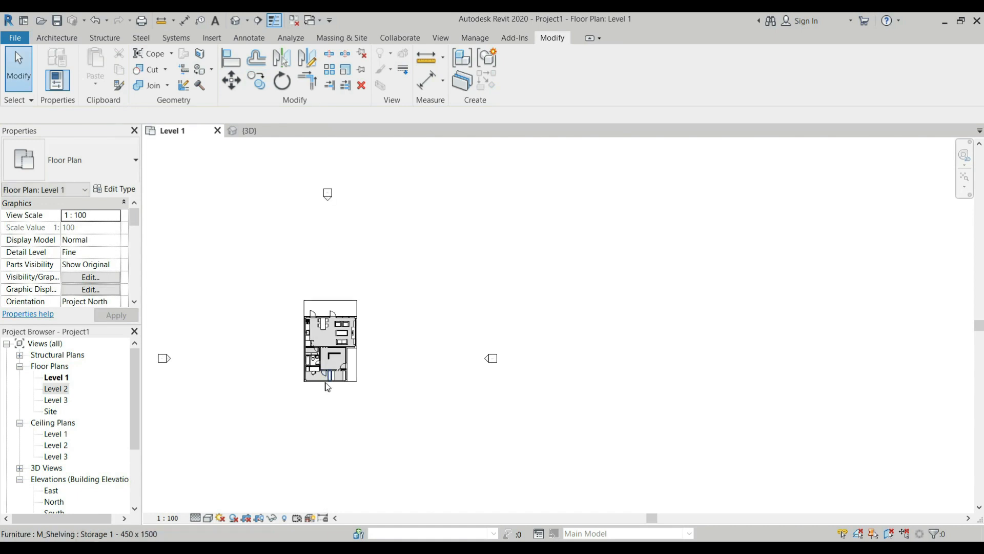
scroll(301, 385, "up", 3)
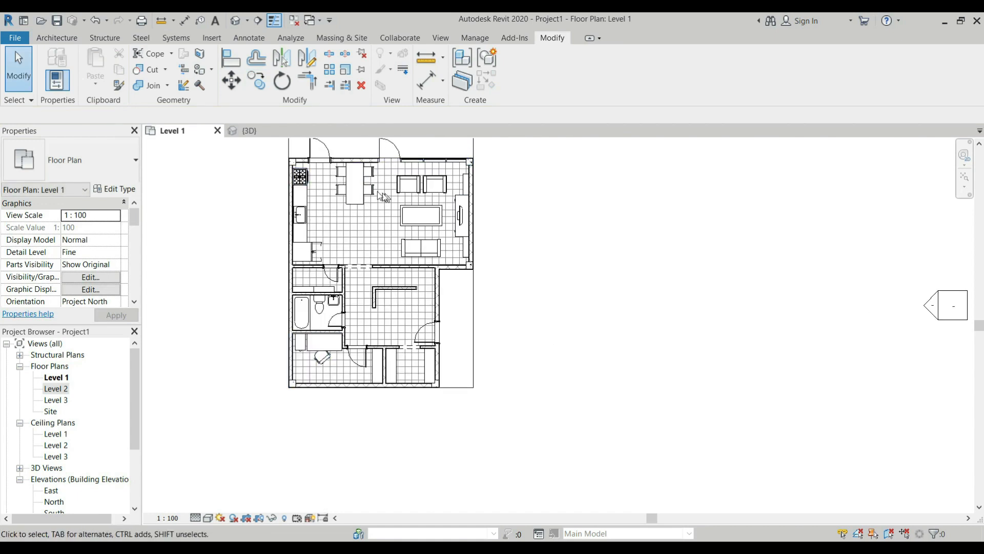
left_click(62, 38)
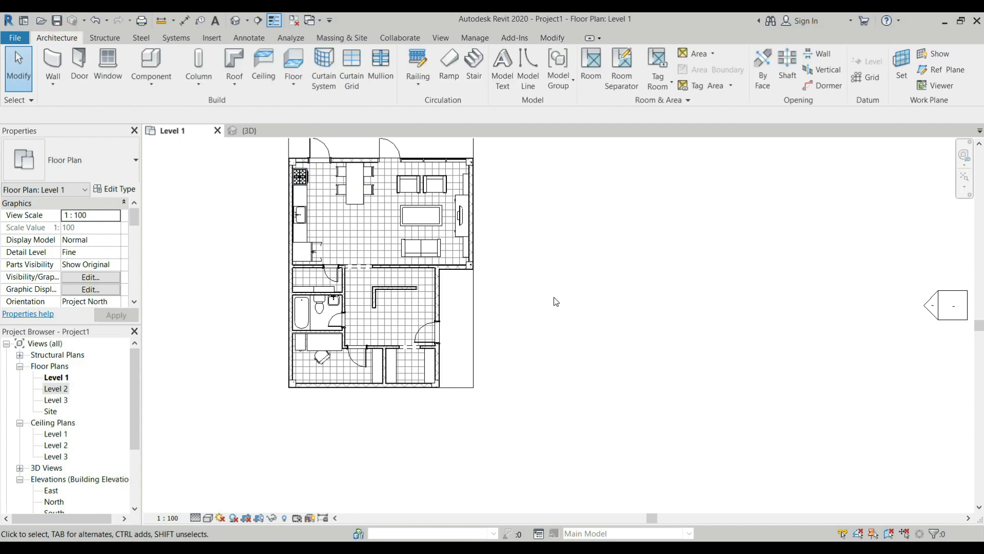
middle_click_drag(556, 302, 484, 375)
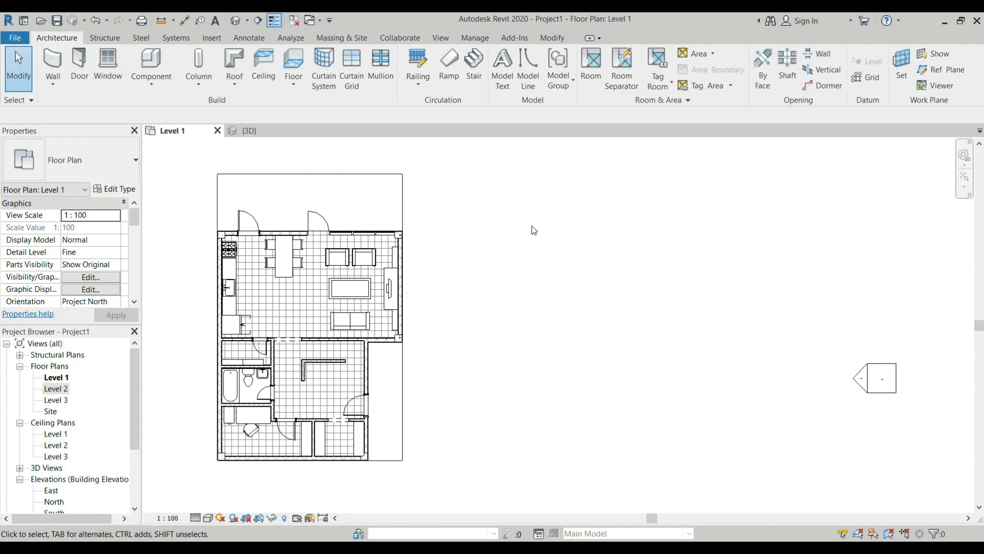
left_click(199, 64)
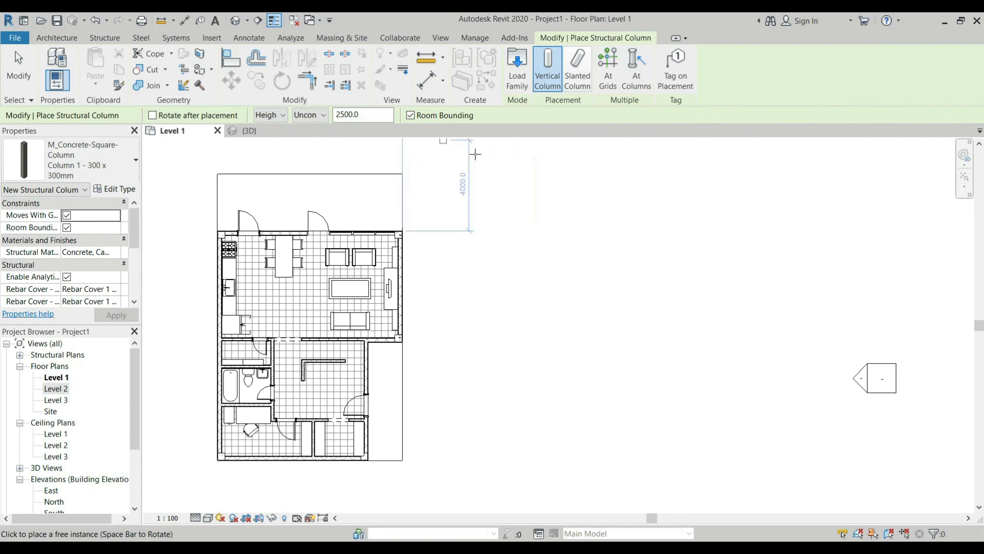
Step: Draw a vertical grid line through the columns on the house's left side, from below the house to beyond the balcony's upper edge
left_click(56, 38)
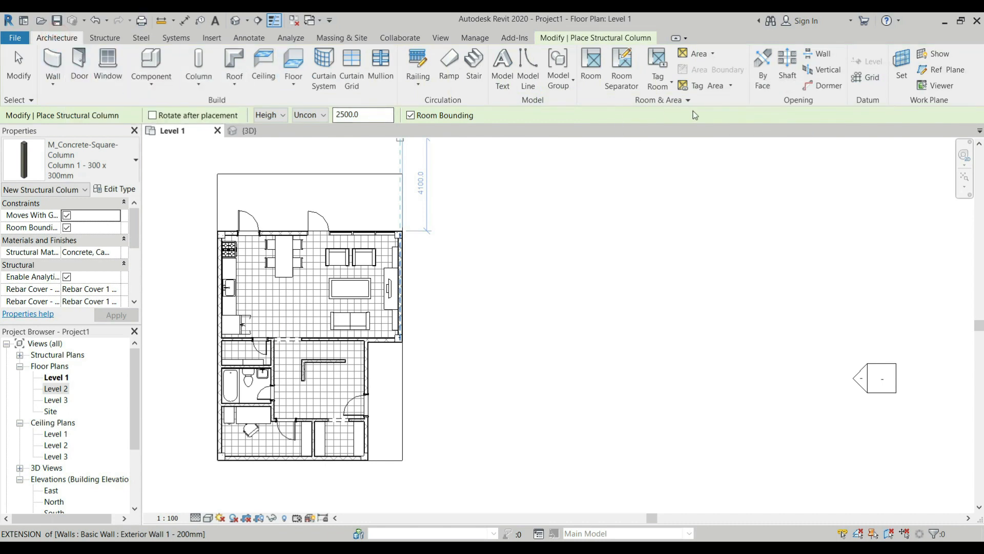
left_click(865, 77)
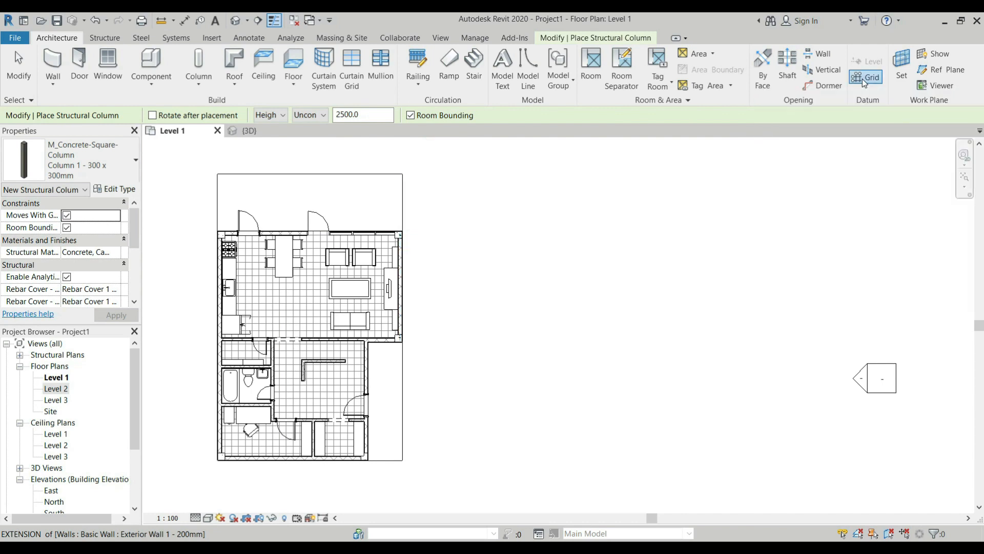
scroll(226, 236, "up", 4)
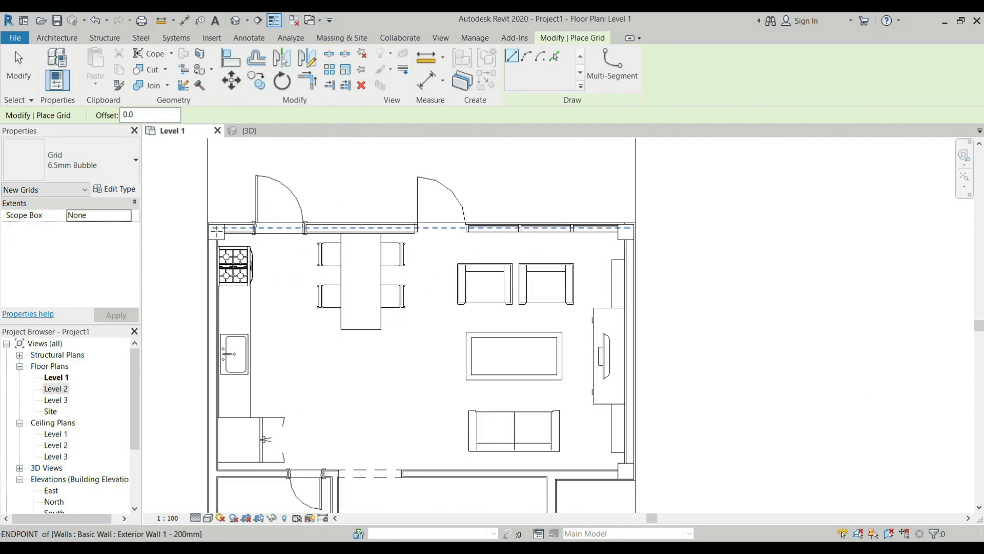
left_click(338, 268)
scroll(334, 213, "down", 3)
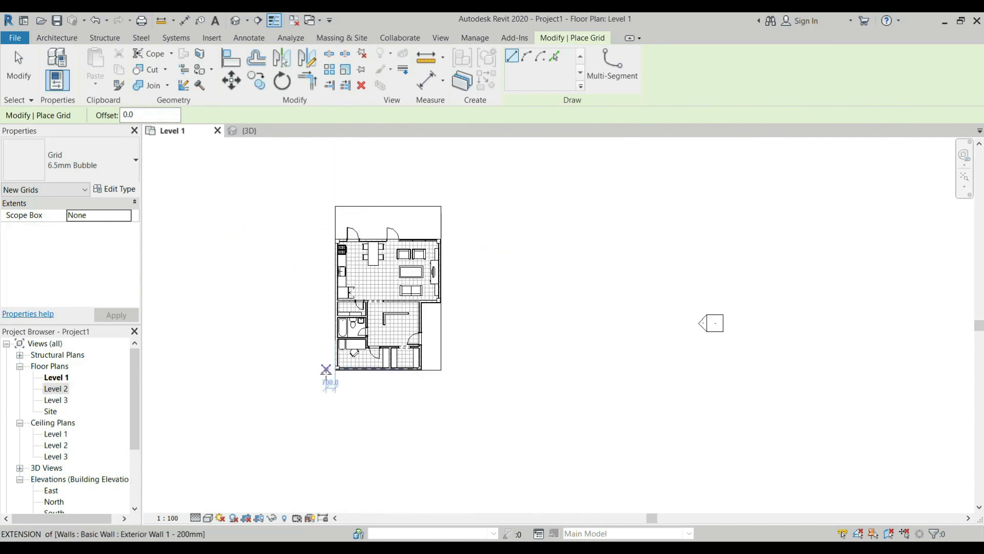
scroll(334, 358, "up", 3)
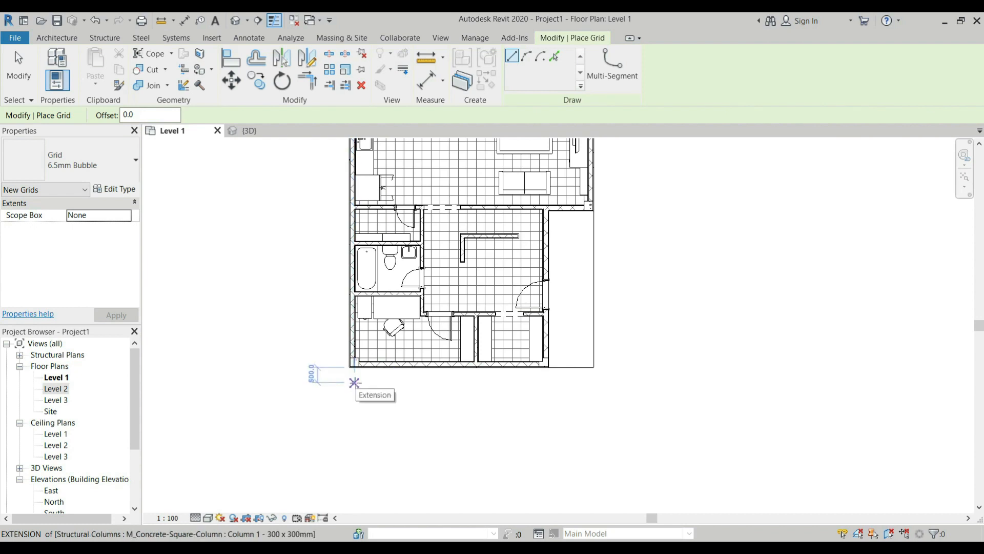
left_click(355, 399)
scroll(356, 398, "down", 3)
scroll(359, 194, "up", 2)
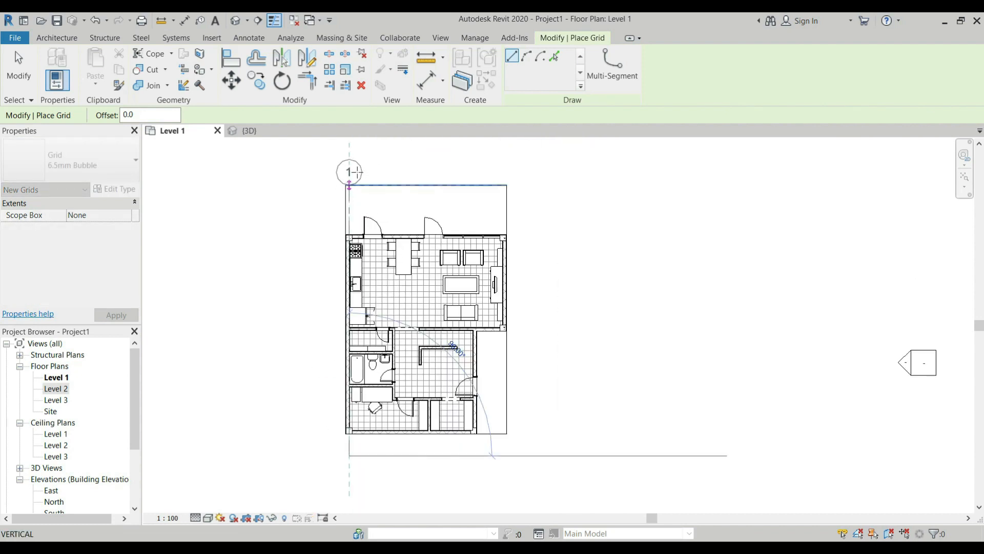
scroll(350, 179, "up", 2)
scroll(347, 169, "down", 3)
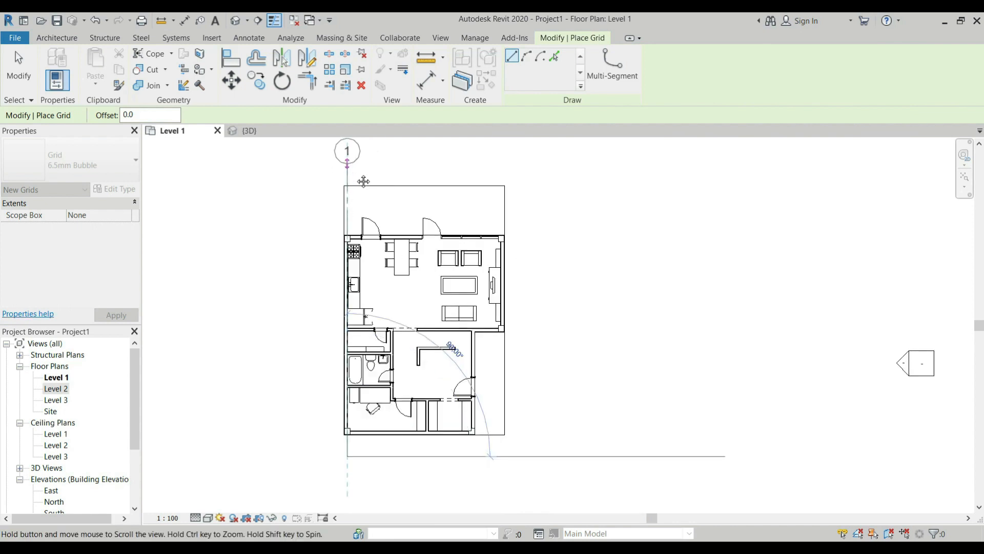
scroll(358, 255, "up", 2)
scroll(354, 263, "up", 2)
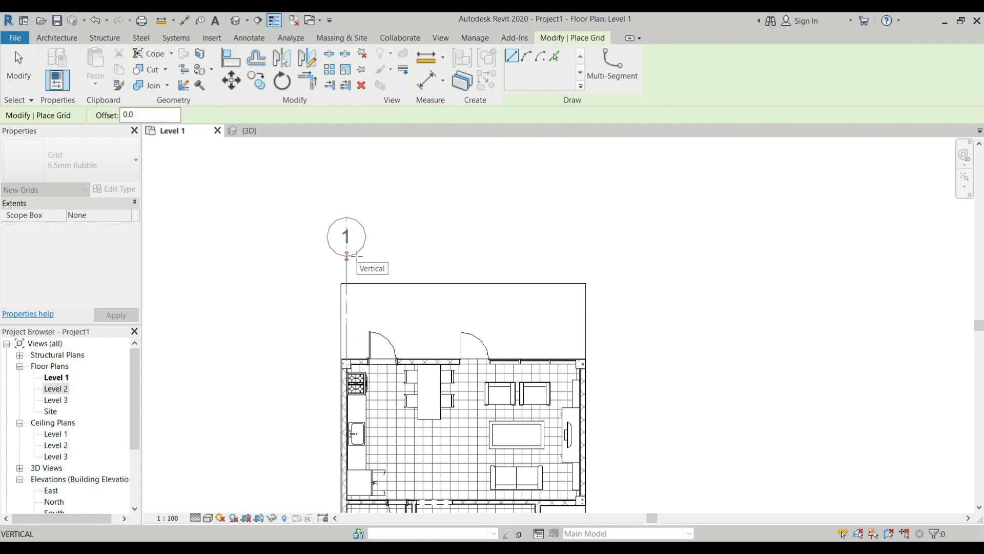
left_click(356, 255)
left_click(355, 255)
scroll(392, 256, "down", 3)
scroll(423, 229, "up", 2)
scroll(430, 287, "down", 3)
scroll(426, 449, "up", 4)
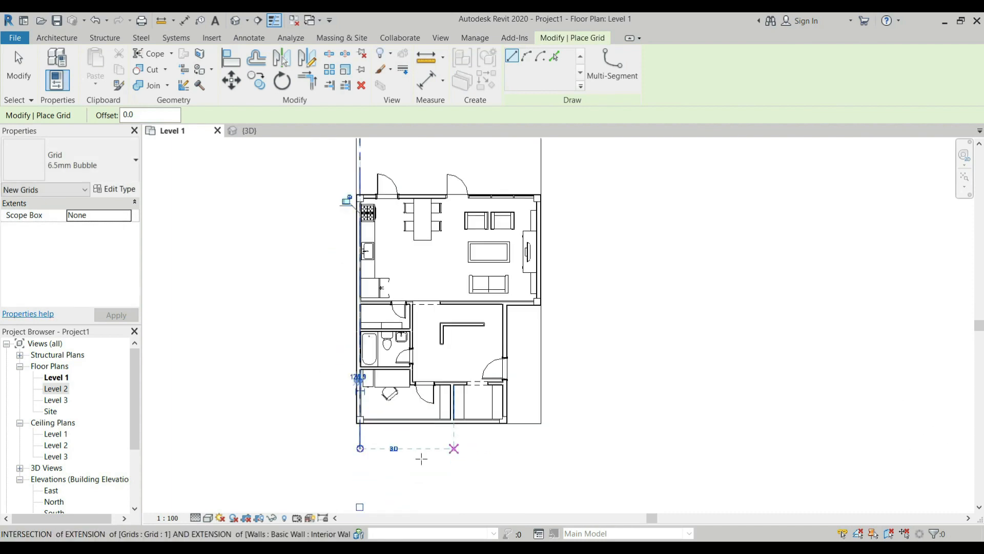
Step: Draw a second vertical grid line through the middle of the house, aligning its ends with the first grid
left_click(426, 449)
scroll(414, 210, "up", 2)
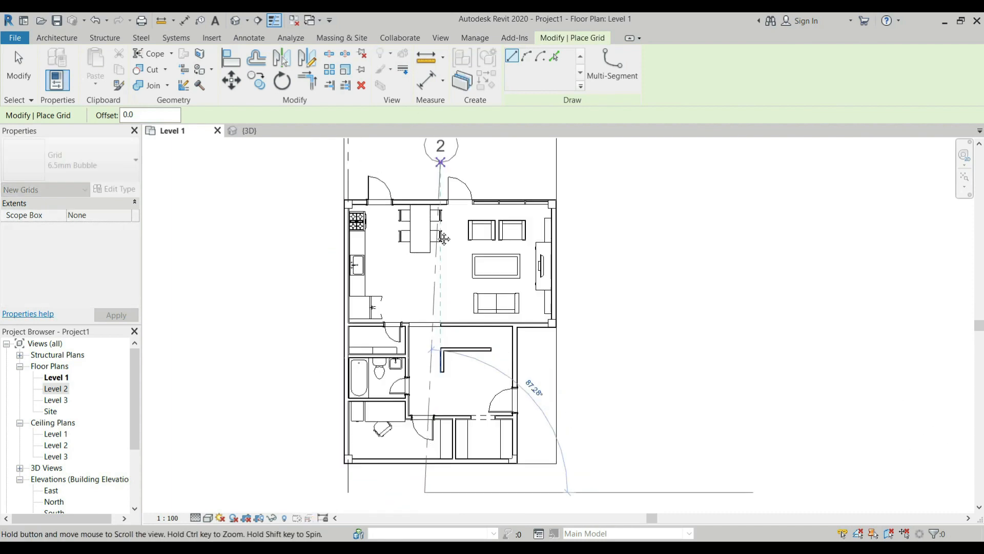
left_click(420, 221)
scroll(420, 222, "down", 3)
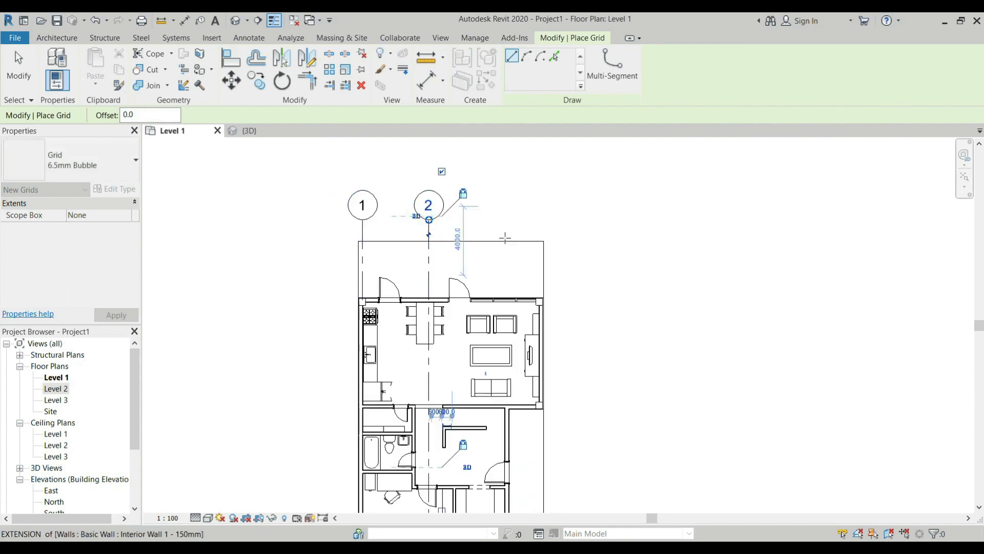
Step: Draw a third vertical grid line through the house's lower-right corner column, aligning both ends with the other grids
scroll(490, 399, "up", 4)
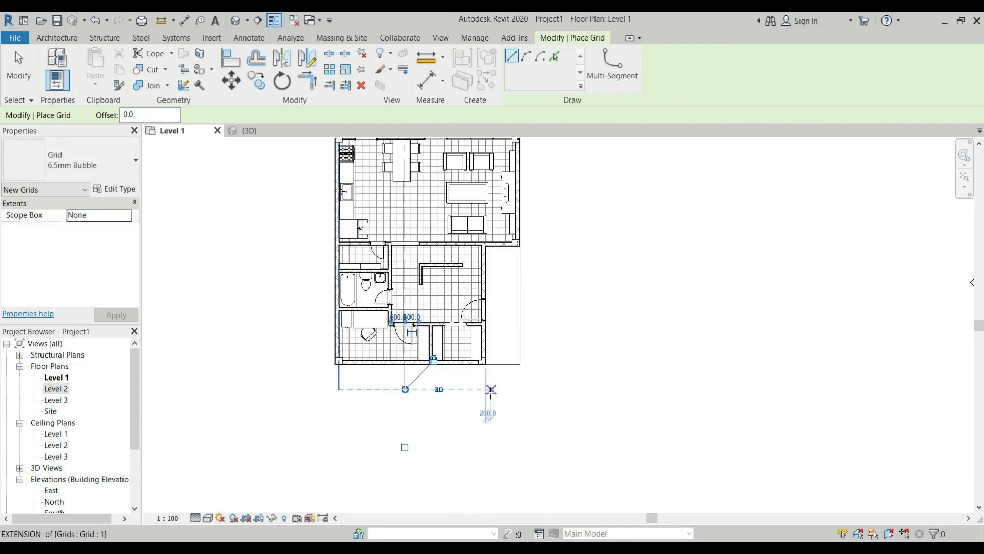
left_click(485, 390)
scroll(485, 390, "down", 3)
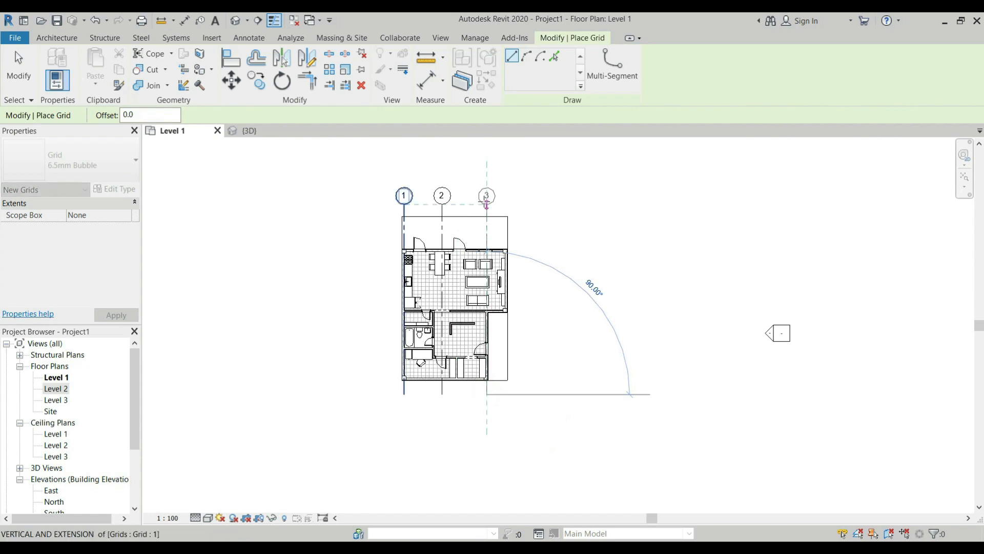
left_click(485, 191)
Step: Draw a horizontal grid line through the columns along the living room's upper wall, from beyond its right side to beyond its left side
scroll(485, 191, "down", 2)
scroll(600, 253, "up", 3)
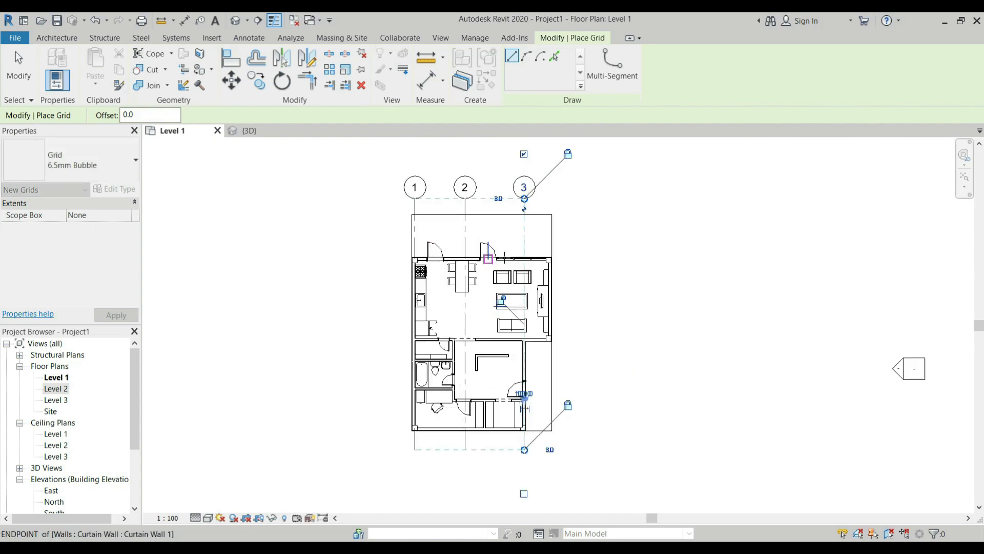
left_click(596, 259)
left_click(329, 259)
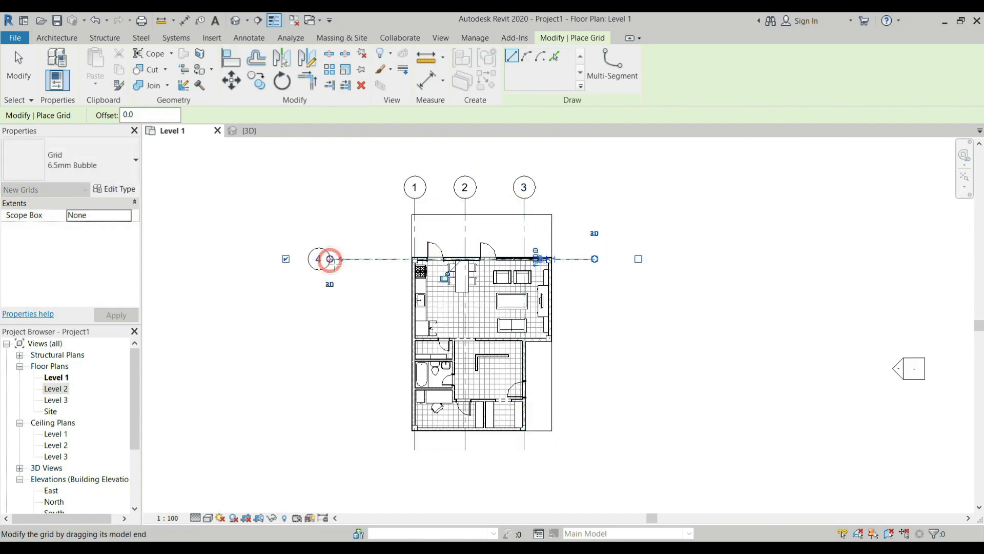
key("Escape")
key("Escape")
Step: Rename the horizontal grid through the upper wall as A
scroll(319, 259, "up", 3)
left_click(319, 262)
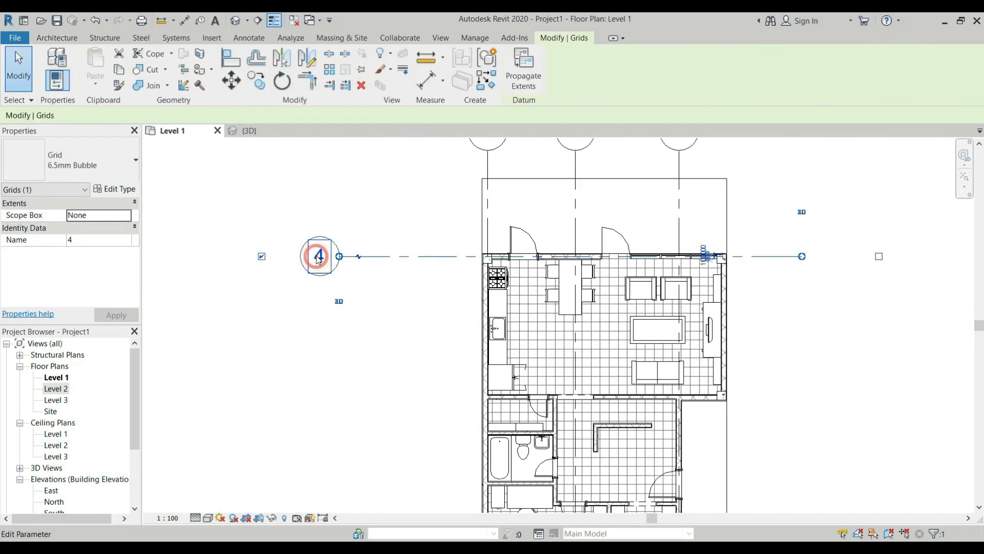
left_click(319, 256)
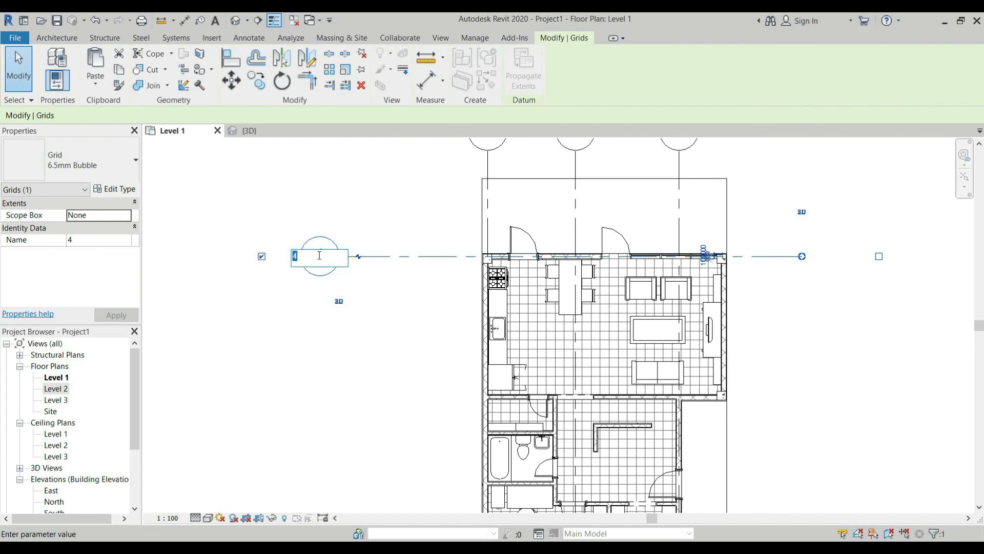
type("A")
left_click(413, 336)
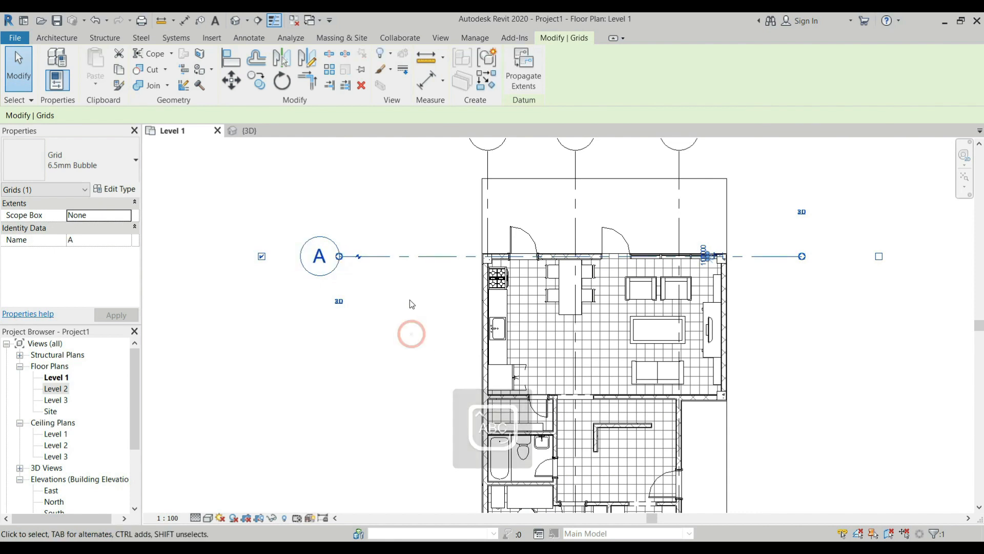
scroll(408, 292, "down", 3)
left_click(409, 284)
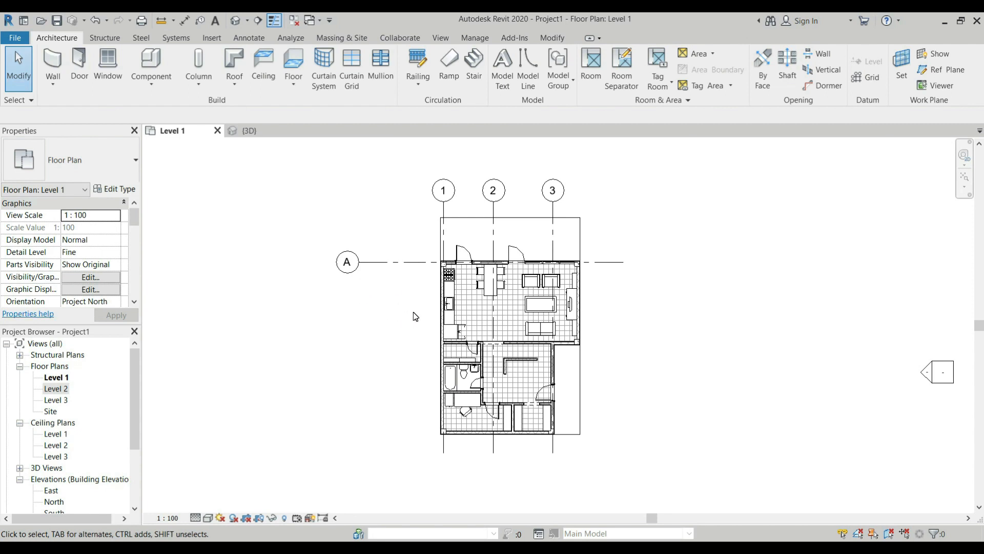
Step: Draw a horizontal grid line along the living room's lower wall, aligning both ends with grid A
key("g")
key("r")
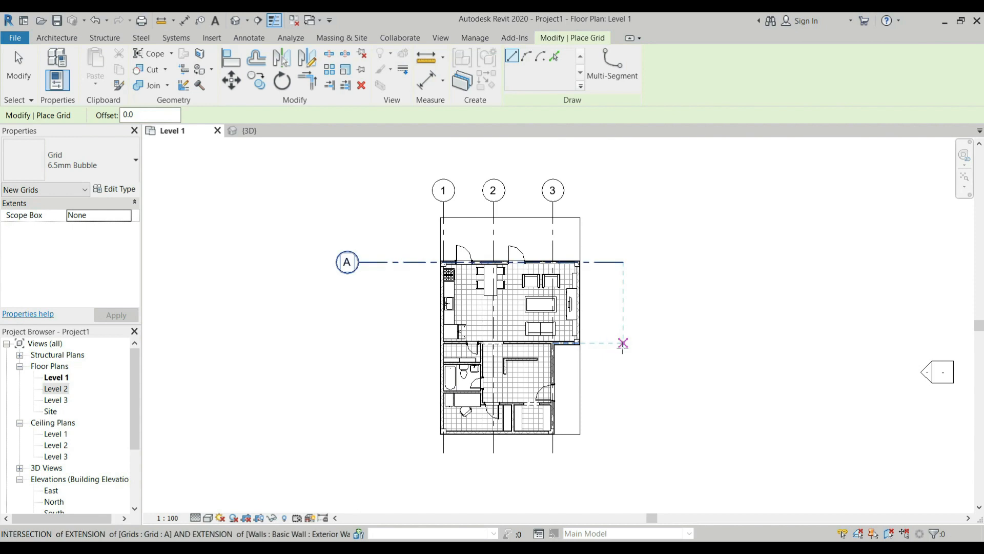
left_click(623, 343)
left_click(358, 343)
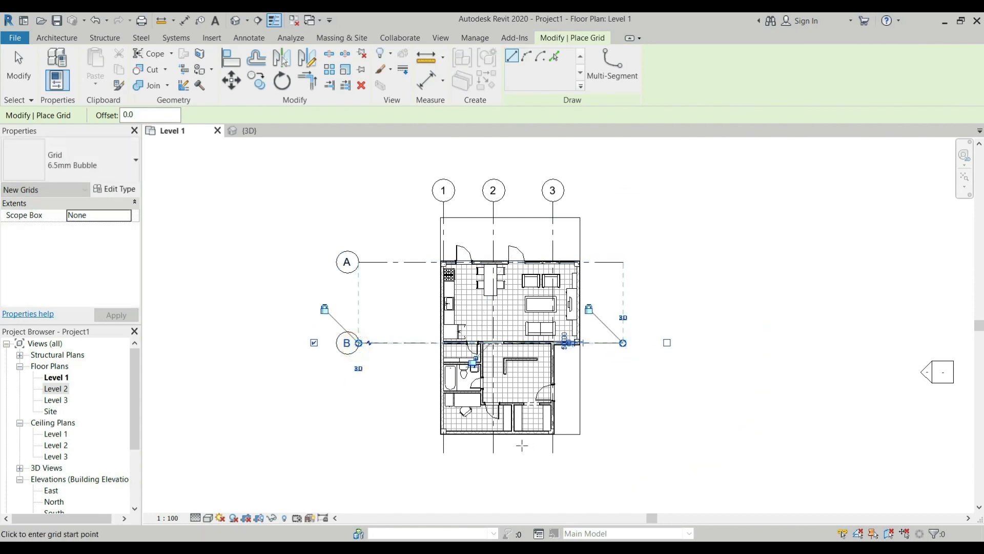
Step: Draw another horizontal grid line along the house's lower exterior wall, aligned with the grids above, and end grid placement
left_click(622, 432)
left_click(359, 432)
key("Escape")
key("Escape")
scroll(415, 292, "up", 1)
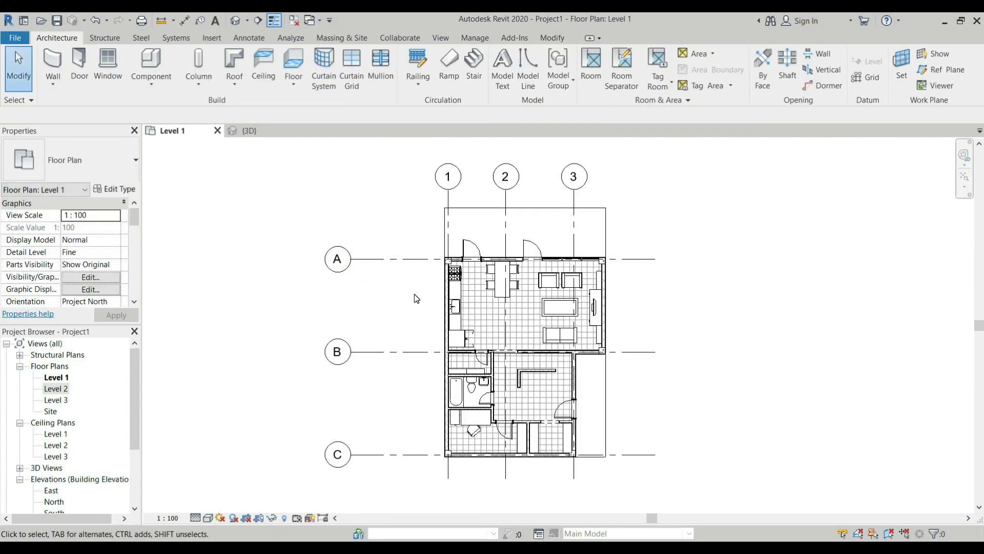
Step: Place 300 x 300mm M_Concrete-Square-Column structural columns at the intersections of grid B with grids 2 and 3
scroll(391, 251, "down", 1)
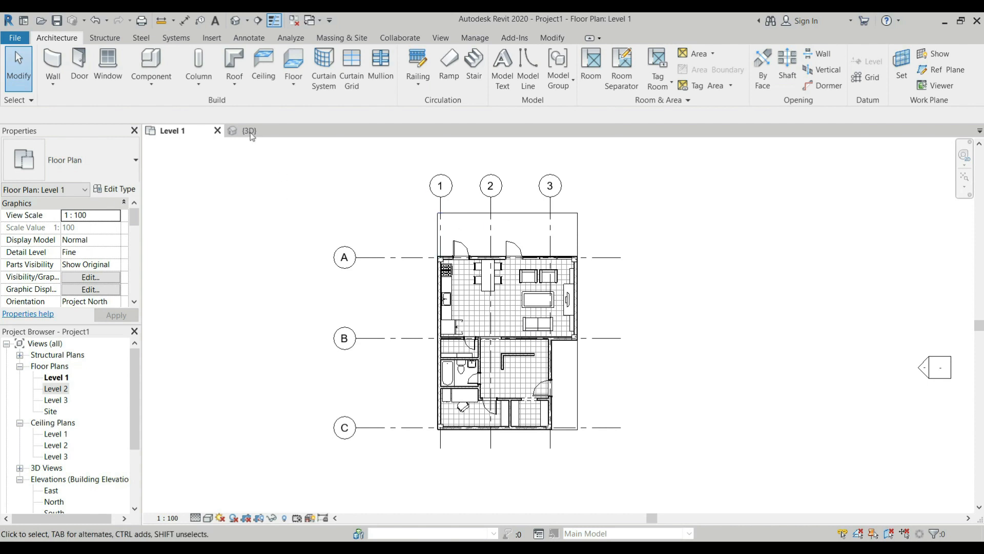
left_click(203, 61)
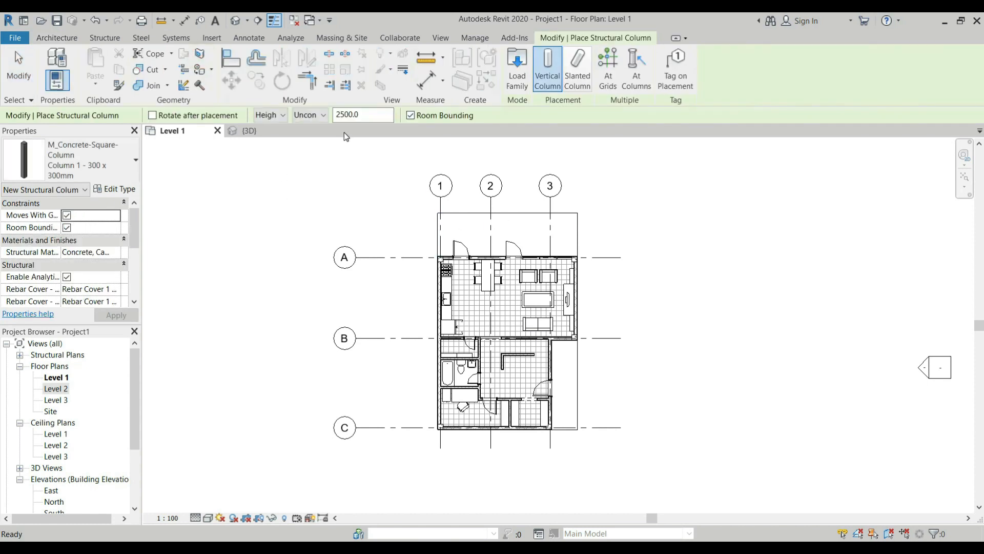
left_click(610, 68)
scroll(511, 261, "up", 4)
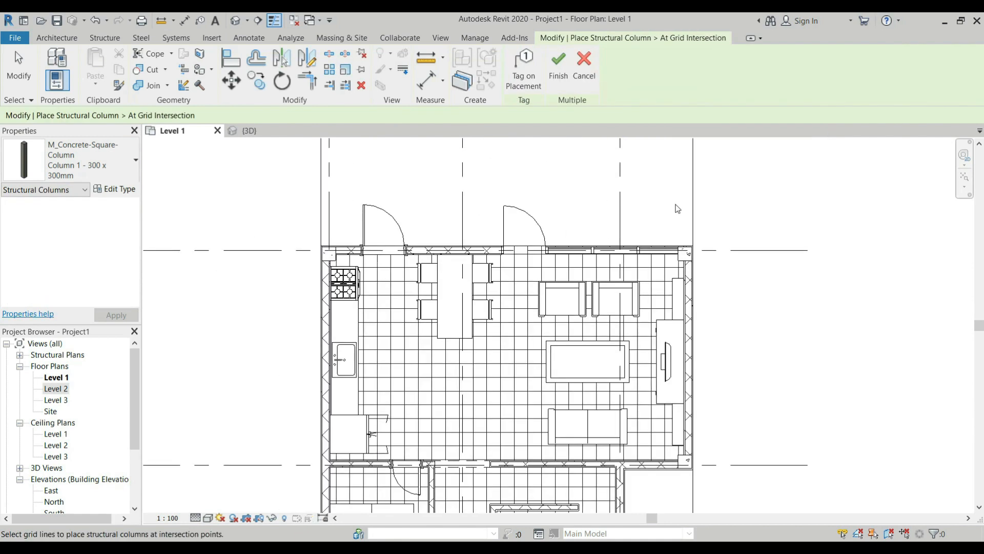
left_click_drag(660, 190, 440, 321)
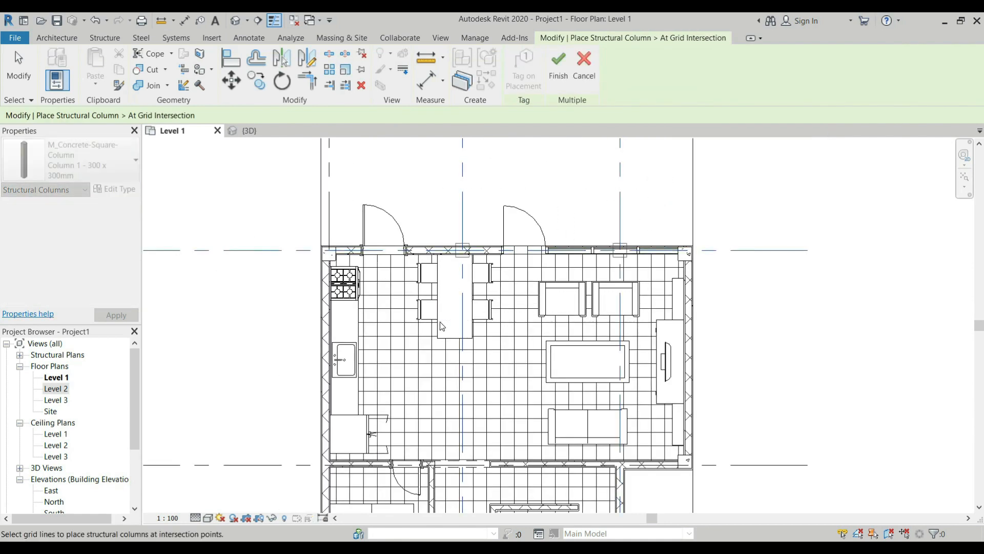
scroll(661, 248, "up", 4)
scroll(540, 215, "down", 5)
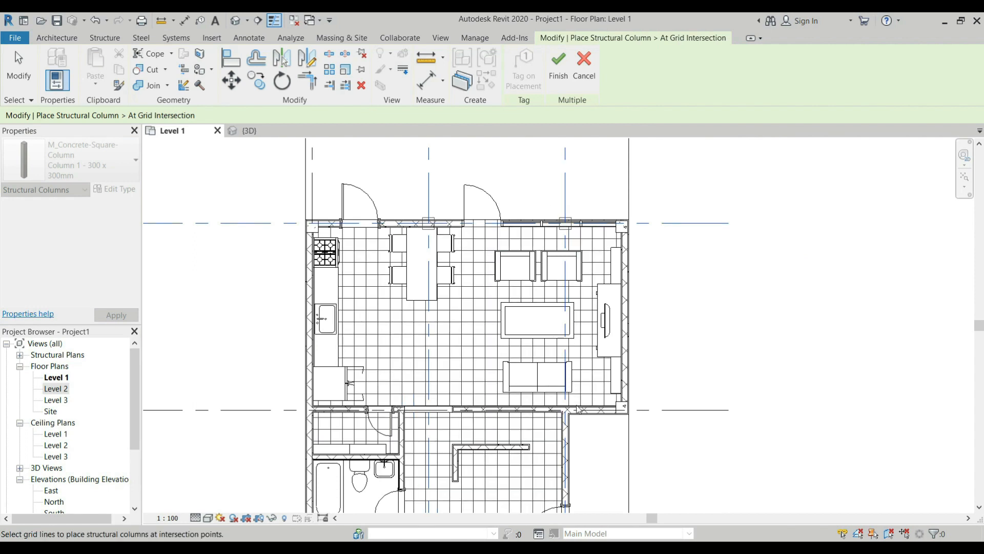
scroll(592, 392, "up", 3)
left_click_drag(589, 392, 272, 457)
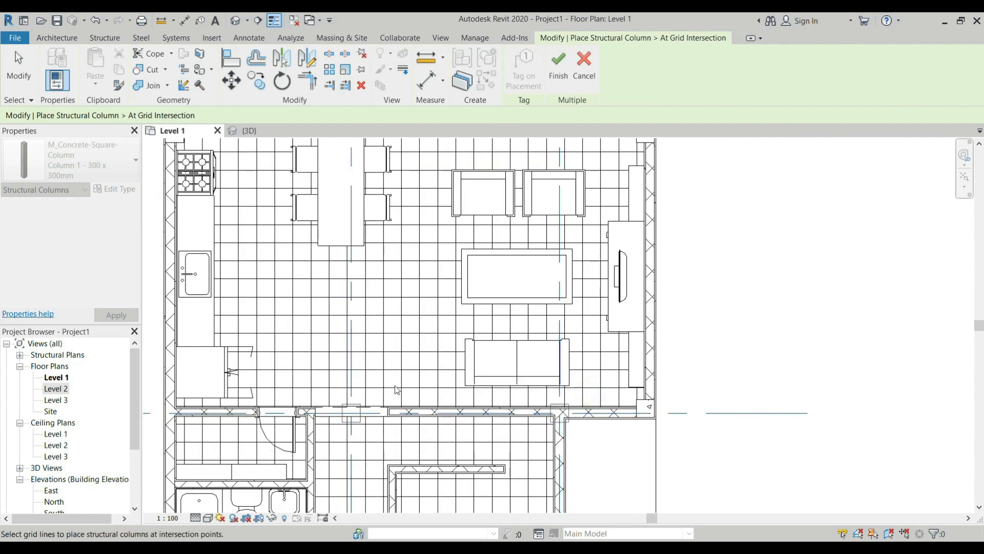
scroll(498, 298, "down", 5)
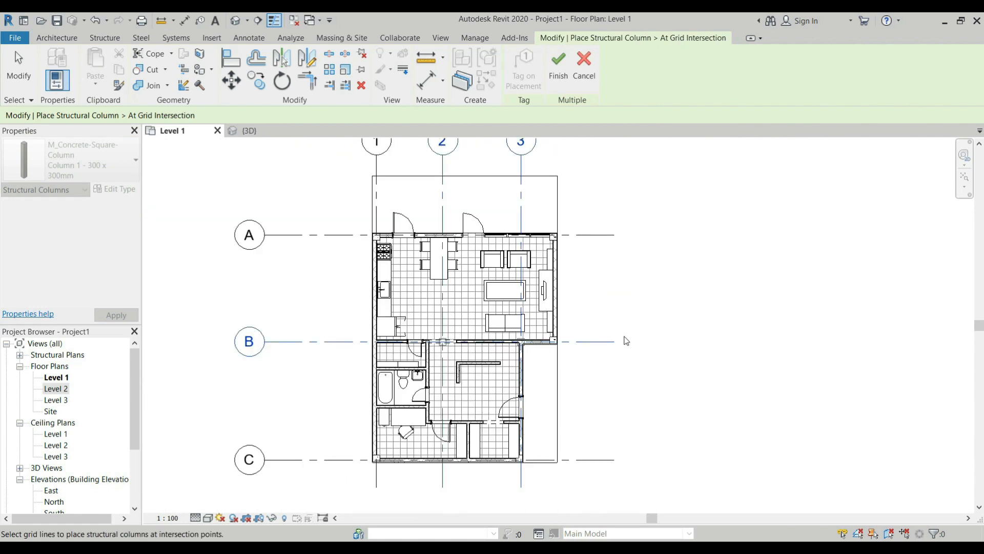
left_click(566, 75)
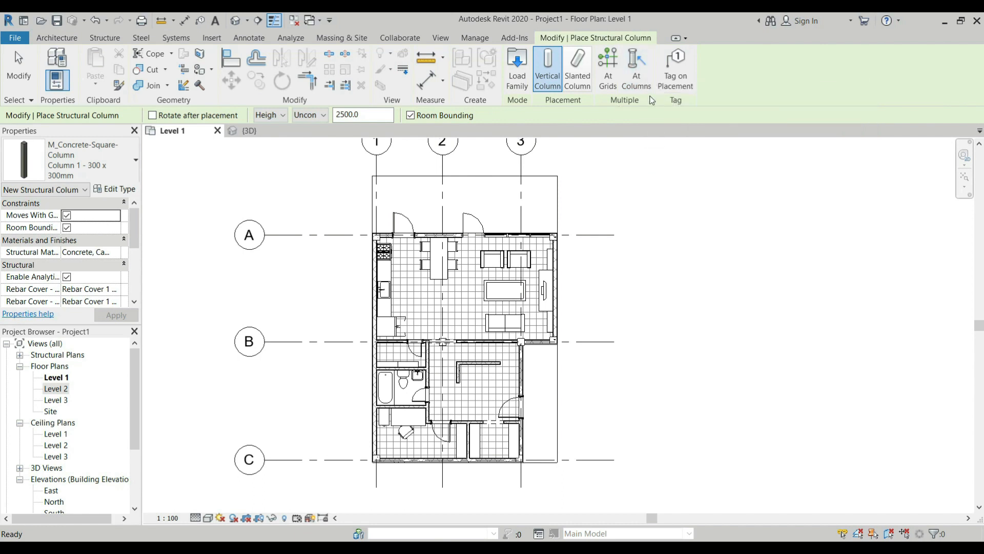
Step: Place a rotated 475 x 610mm M_Rectangular Column architectural column on the living room's right exterior wall, behind the TV unit
left_click(68, 40)
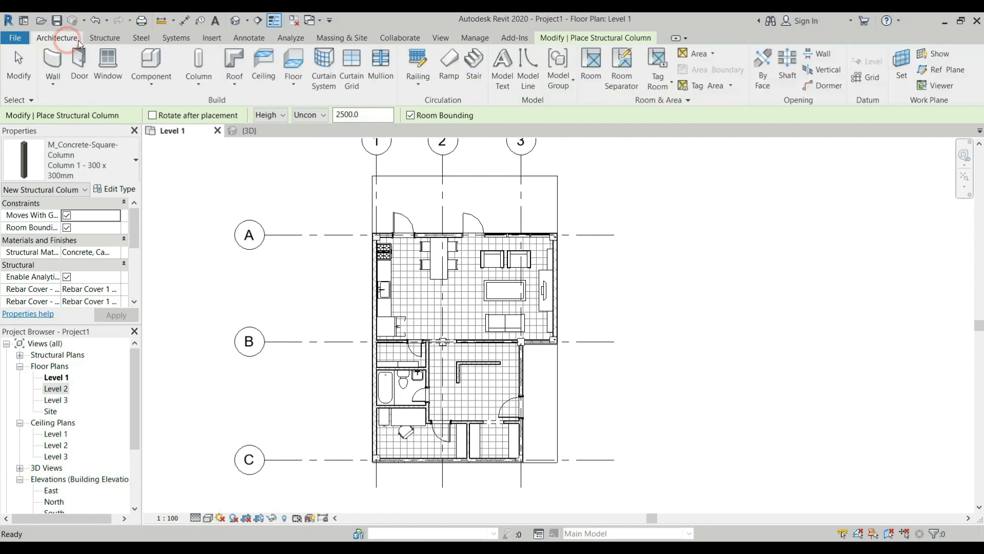
left_click(199, 77)
left_click(242, 136)
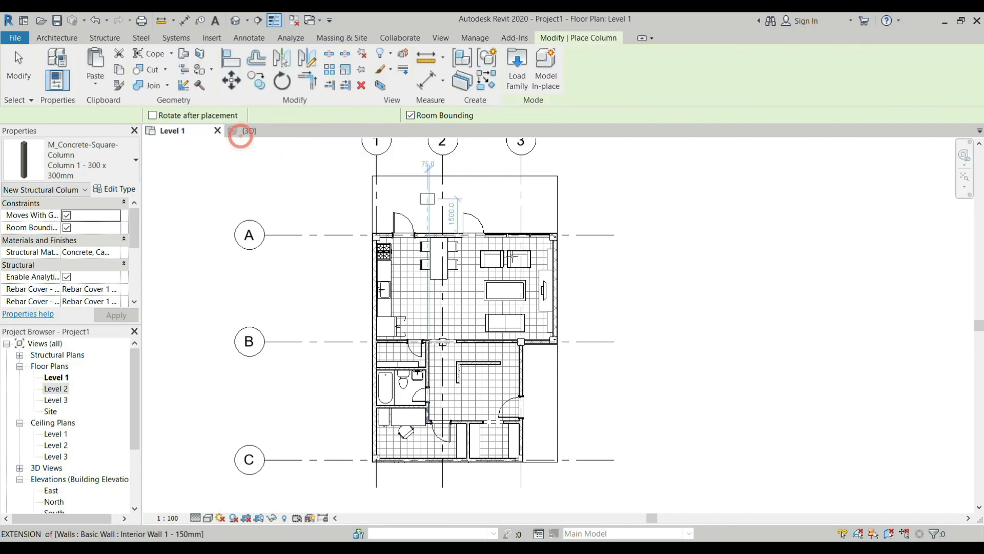
scroll(559, 285, "up", 4)
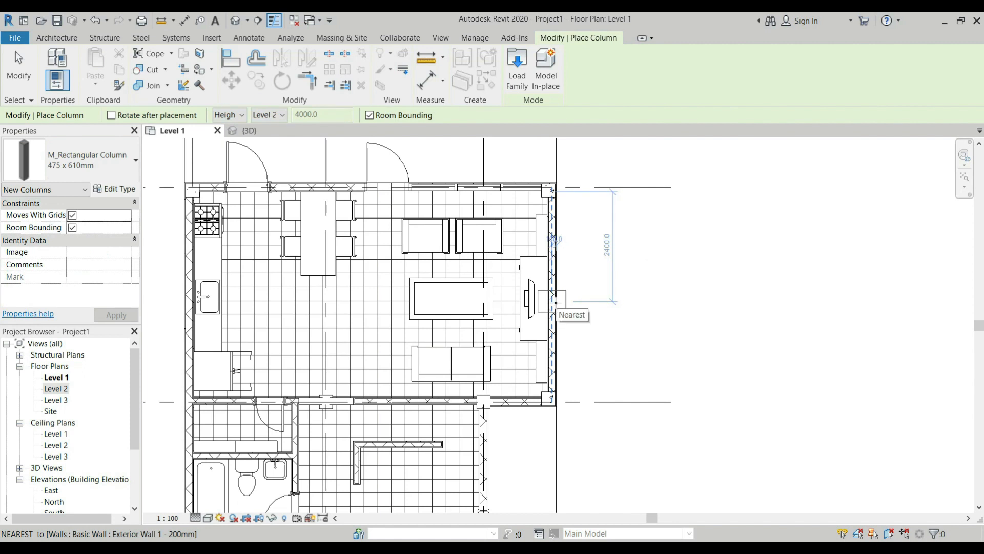
key("space")
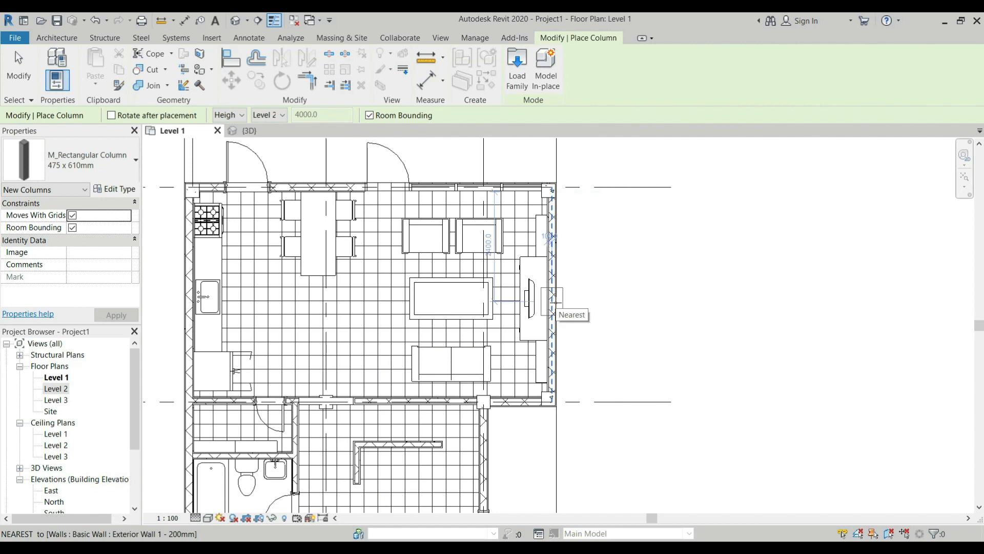
left_click(555, 303)
key("Escape")
key("Escape")
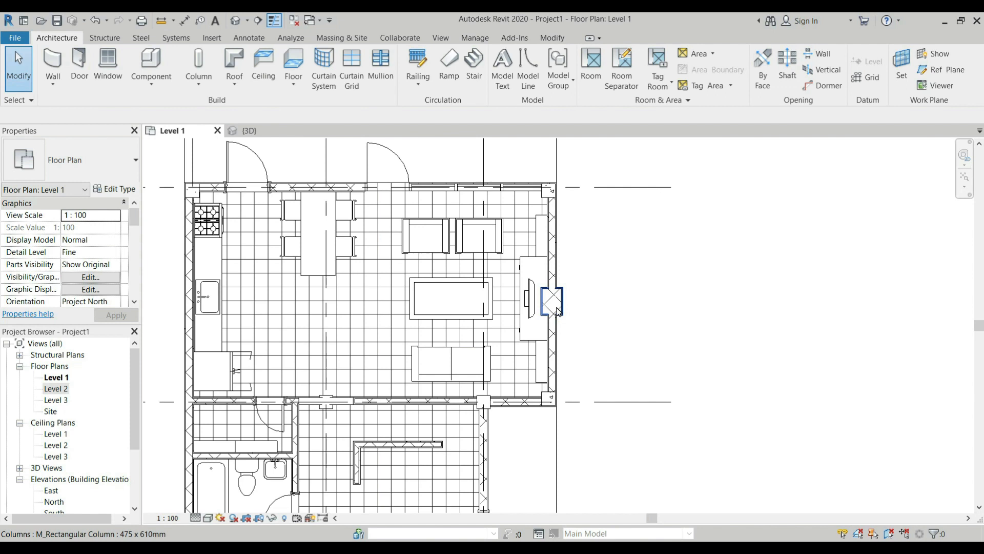
Step: Try to place a 300 x 300mm concrete square structural column inside the architectural column on the right exterior wall
left_click(203, 60)
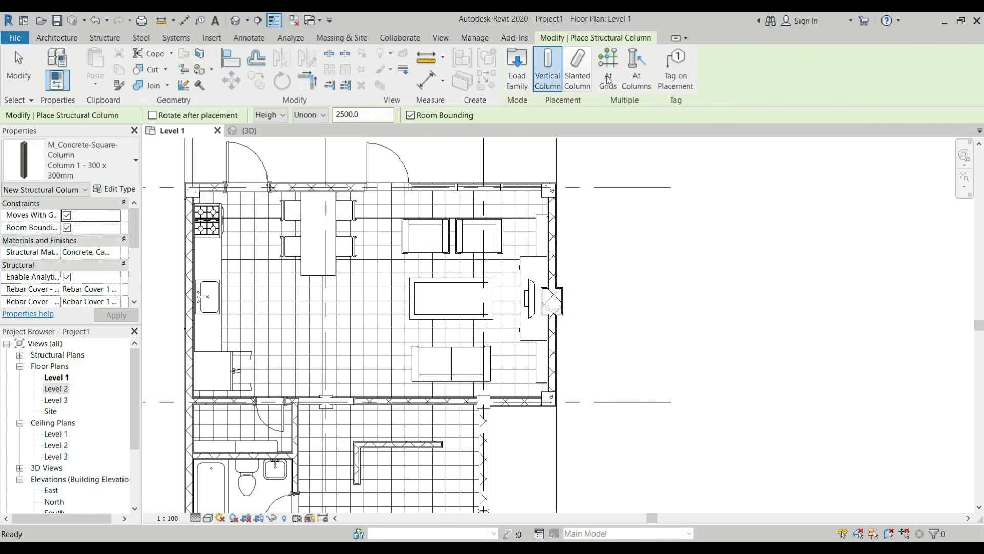
left_click(636, 66)
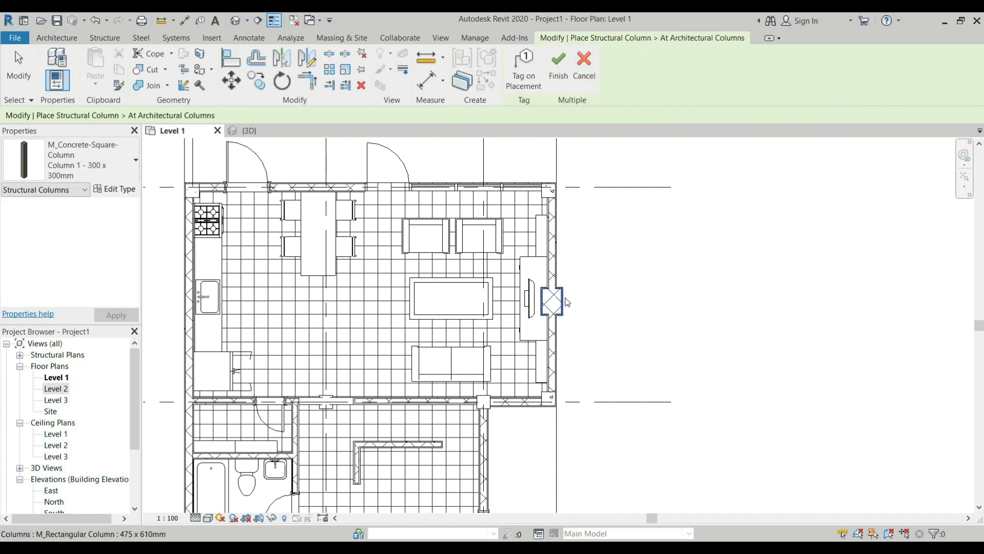
scroll(564, 302, "up", 2)
left_click(563, 303)
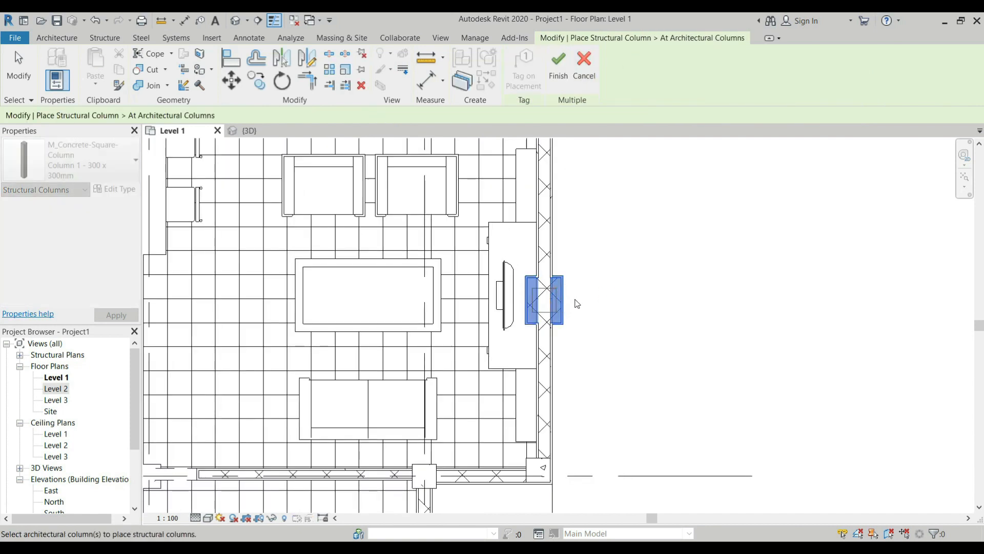
key("Escape")
scroll(563, 300, "up", 2)
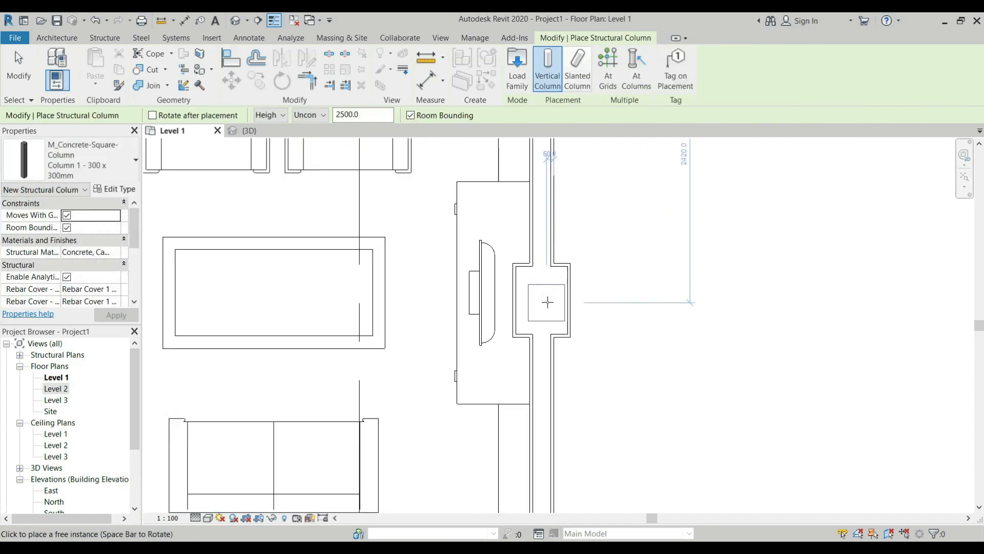
scroll(546, 297, "down", 1)
left_click(637, 62)
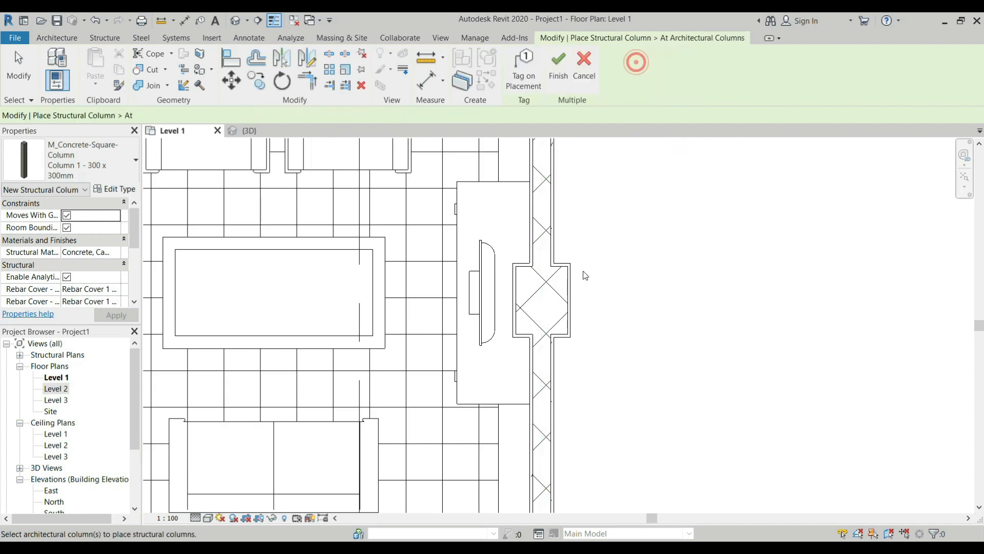
left_click(561, 300)
left_click(606, 286)
scroll(566, 297, "down", 2)
scroll(565, 297, "up", 2)
key("Escape")
key("Escape")
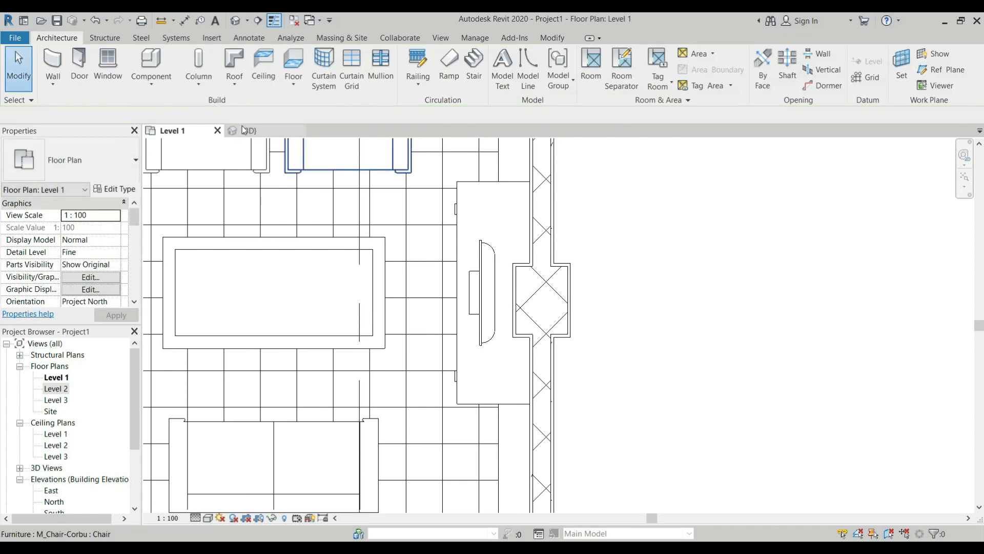
Step: In the 3D view, examine the base of the architectural column from the house's right side and select the floor beneath it
left_click(244, 130)
scroll(515, 287, "down", 3)
scroll(534, 257, "up", 2)
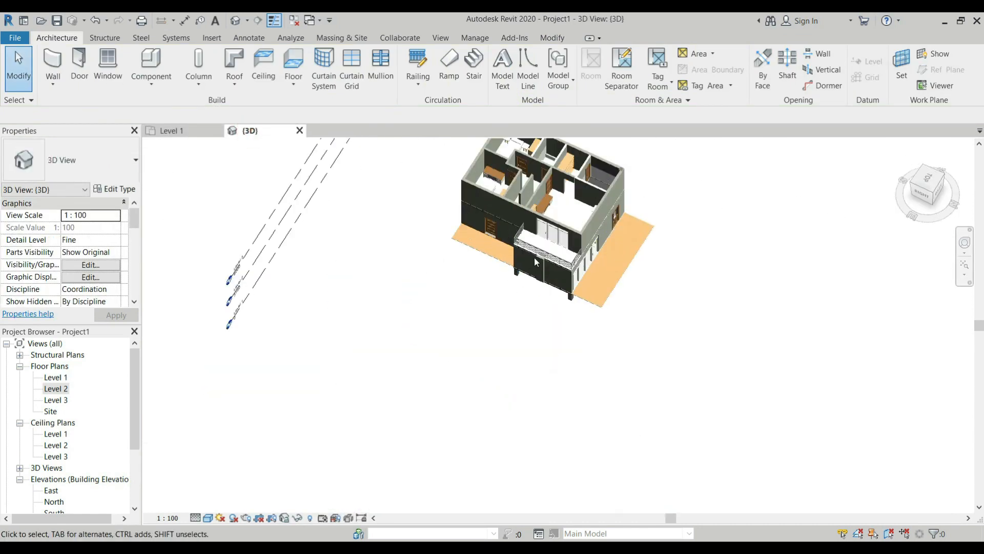
scroll(534, 257, "up", 3)
middle_click_drag(664, 284, 617, 198, "shift")
scroll(616, 198, "up", 2)
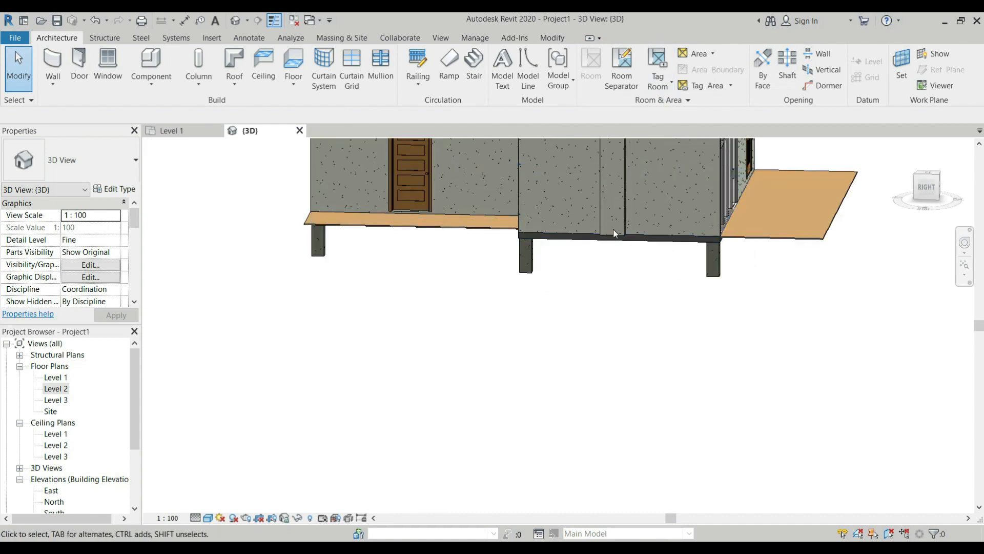
left_click(613, 235)
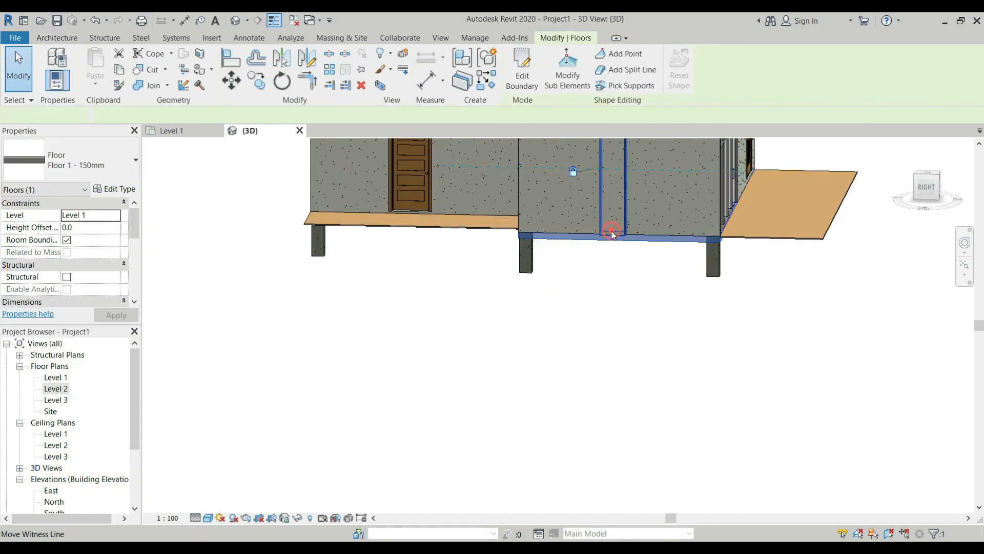
Step: On the Level 1 plan, place a 300 x 300mm M_Concrete-Square-Column structural column at the architectural column on the right exterior wall
left_click(613, 235)
key("Escape")
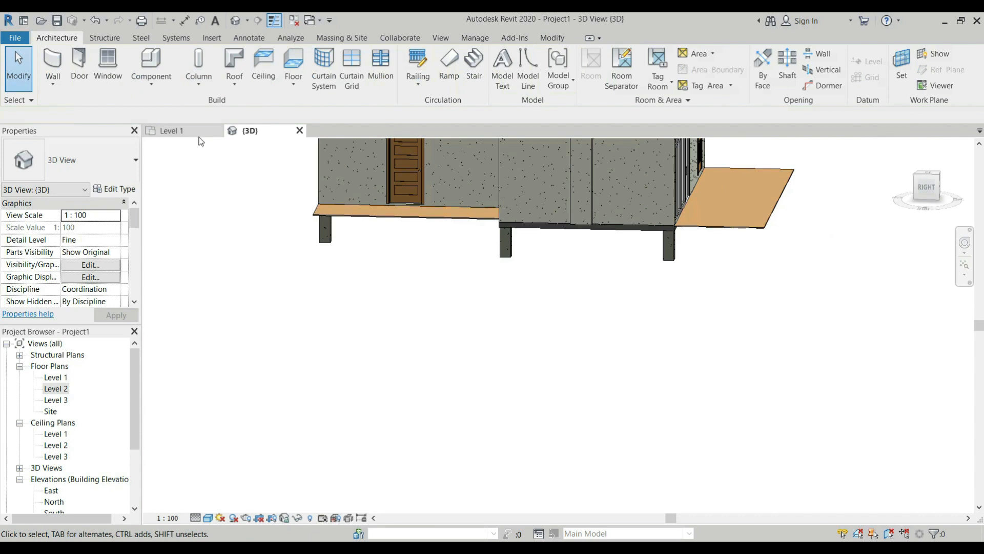
left_click(172, 130)
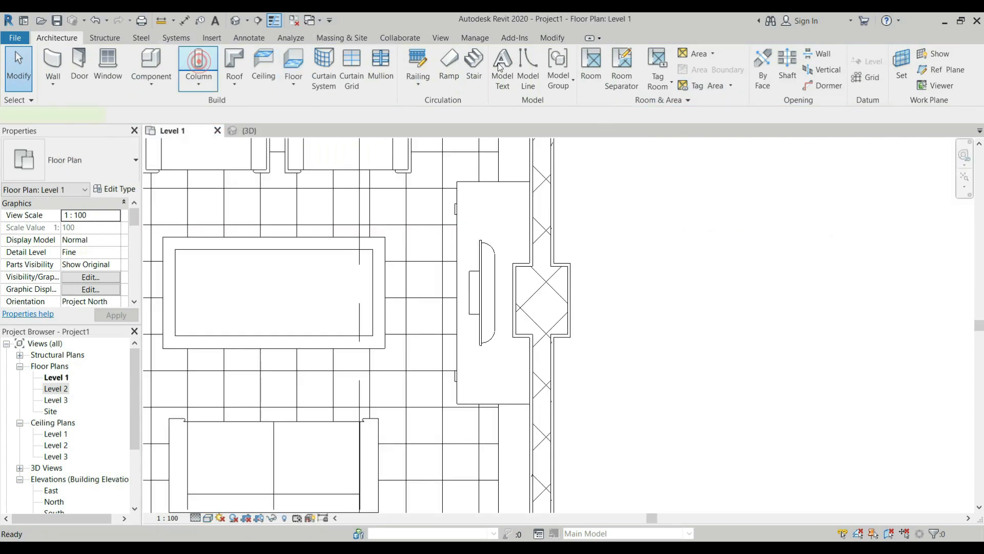
key("c")
key("l")
left_click(637, 67)
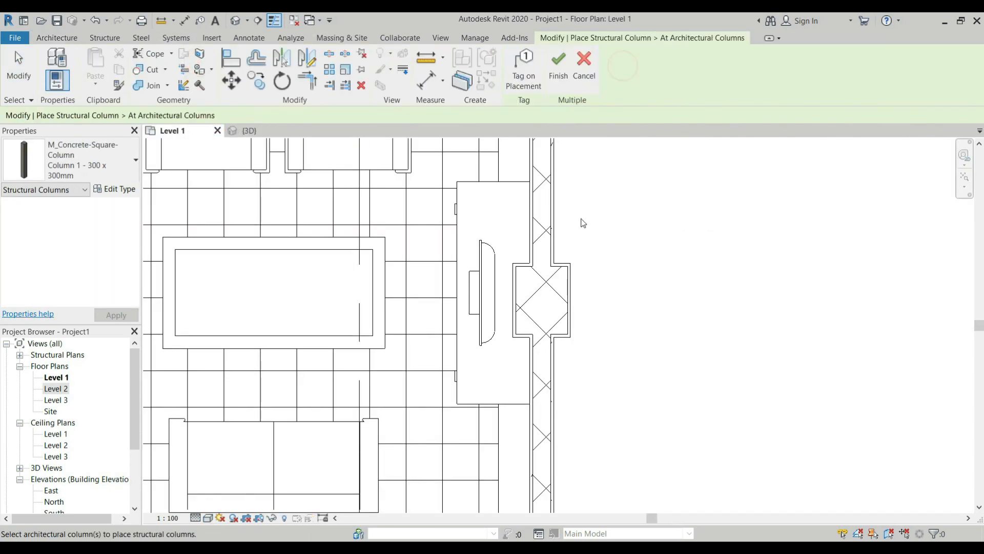
left_click(564, 282)
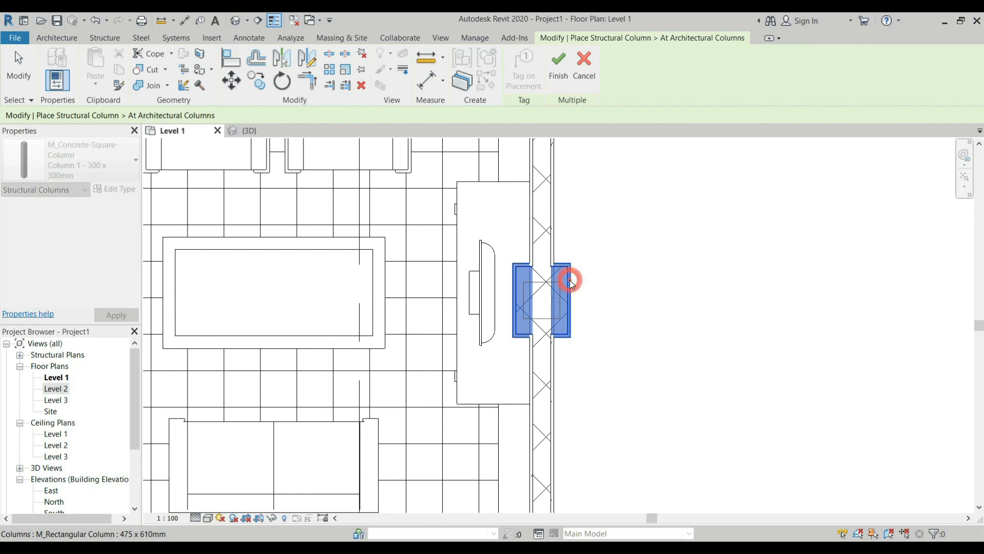
left_click(558, 68)
scroll(707, 353, "down", 1)
key("Escape")
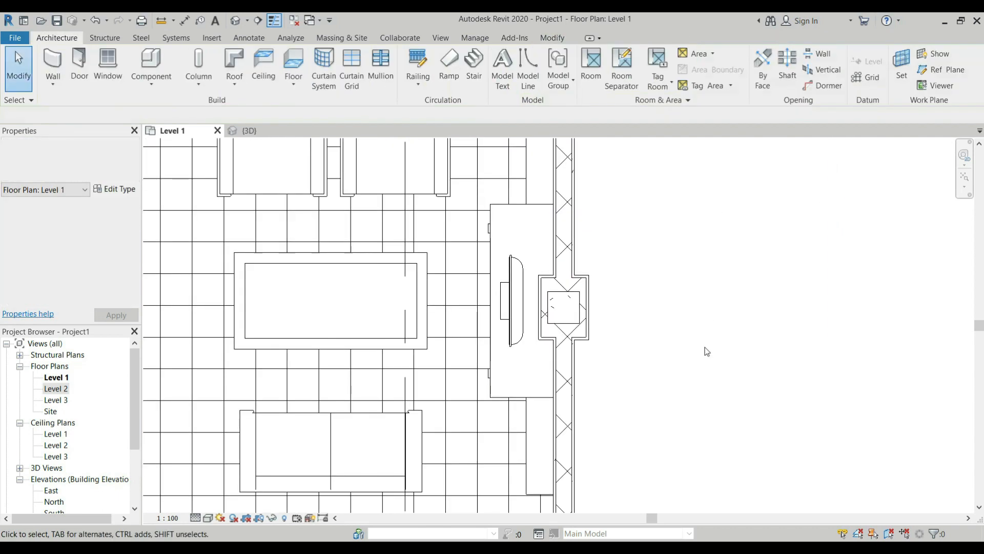
Step: Set the base offset of the structural column inside the architectural column to -1000 and check its base in the 3D view
left_click(579, 315)
scroll(585, 308, "up", 4)
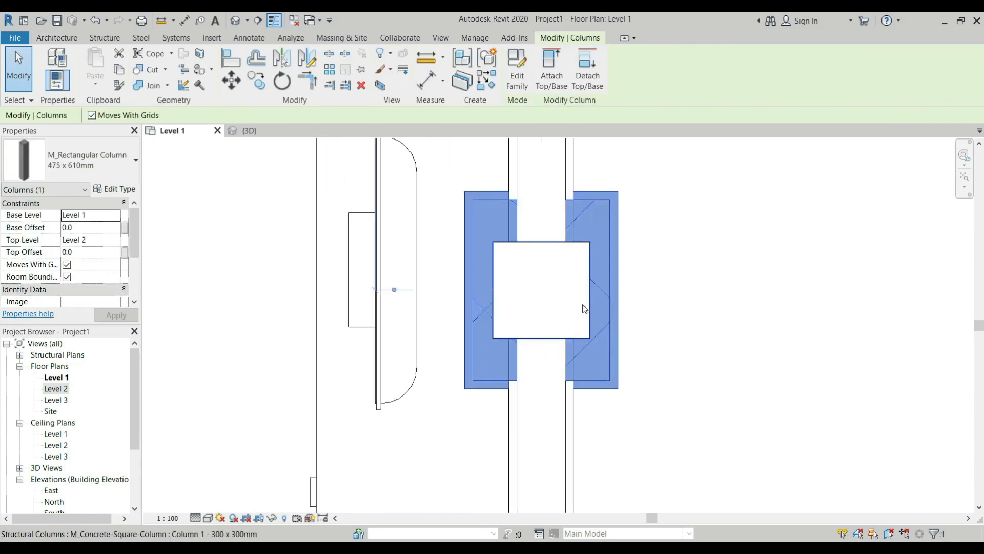
key("Escape")
left_click(589, 249)
scroll(568, 251, "down", 5)
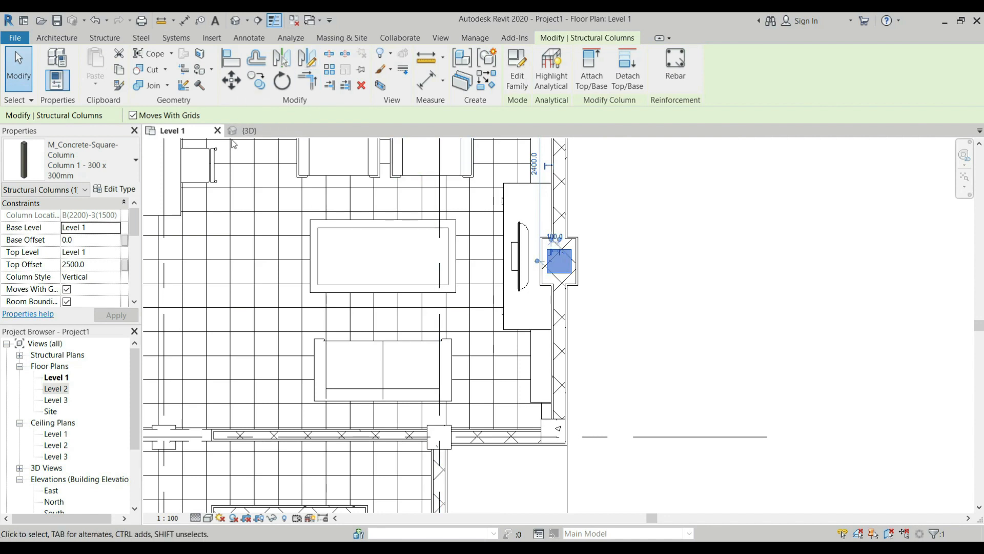
left_click(242, 131)
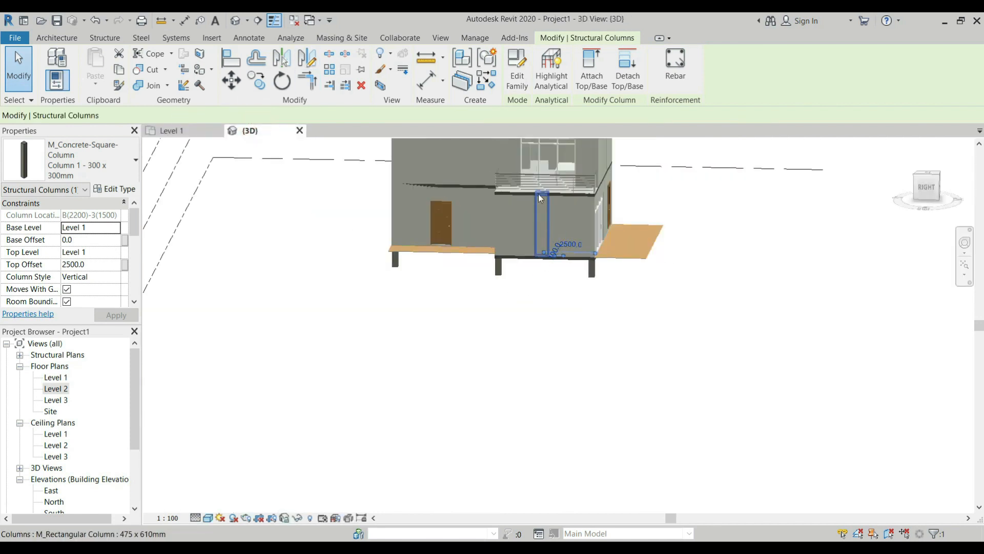
scroll(553, 253, "up", 3)
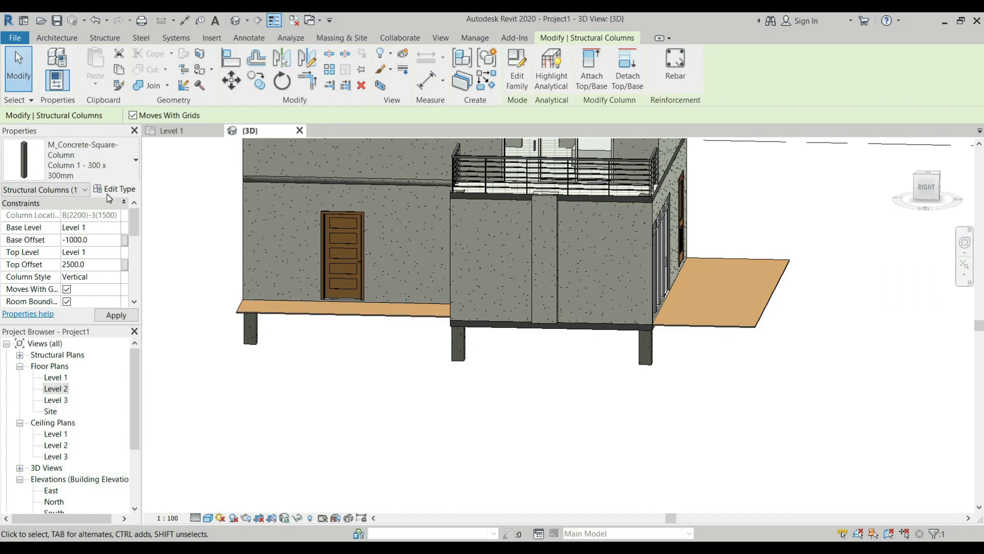
scroll(533, 345, "up", 2)
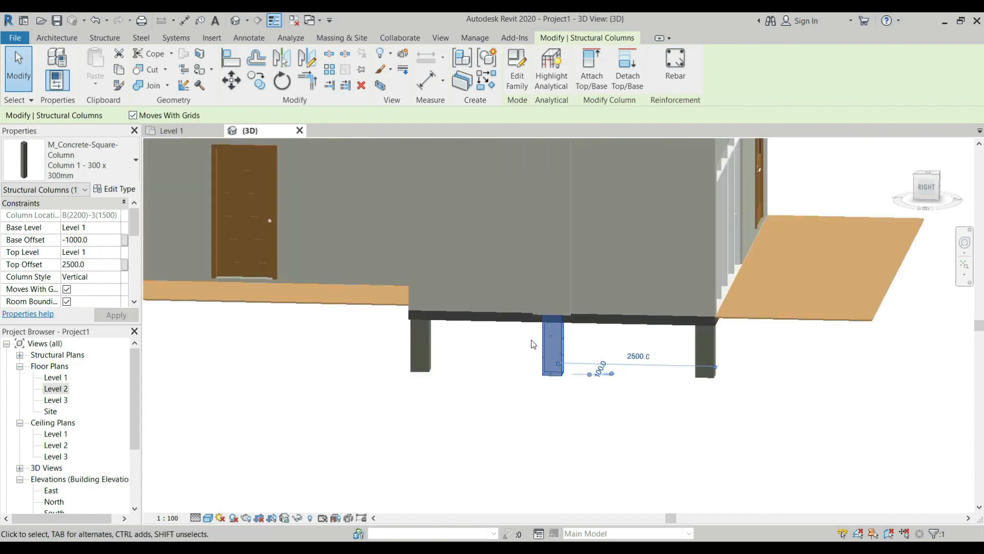
scroll(533, 345, "up", 3)
key("Escape")
scroll(561, 353, "down", 3)
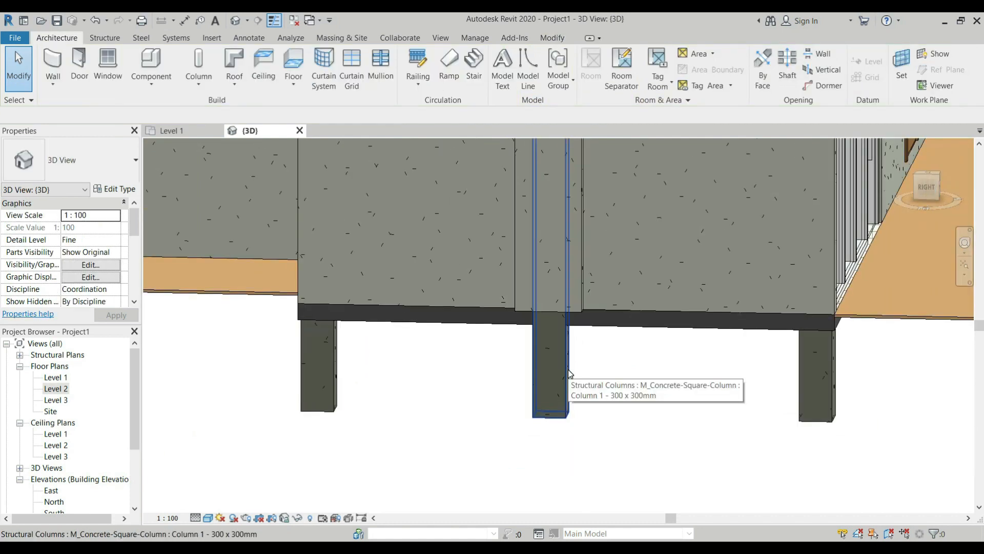
scroll(571, 336, "down", 5)
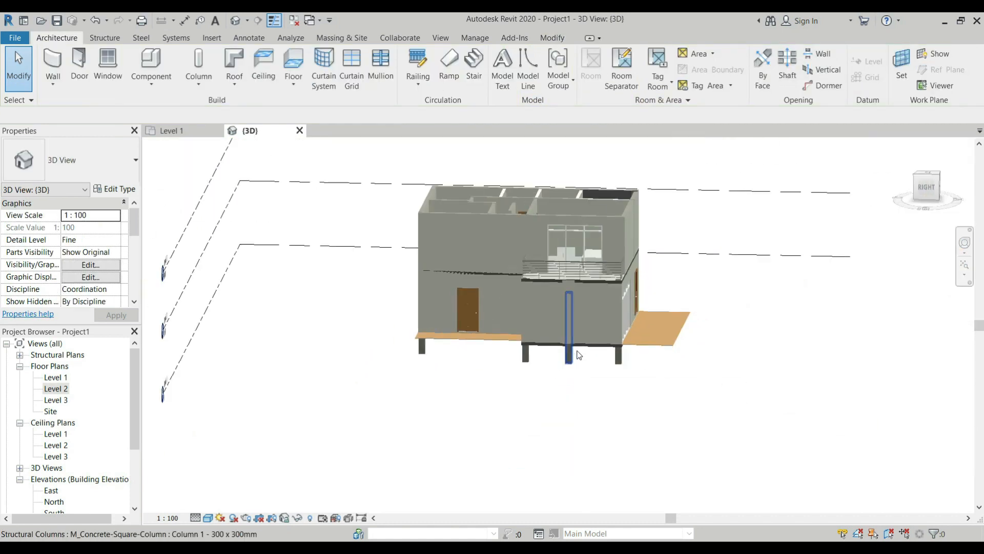
scroll(577, 354, "up", 4)
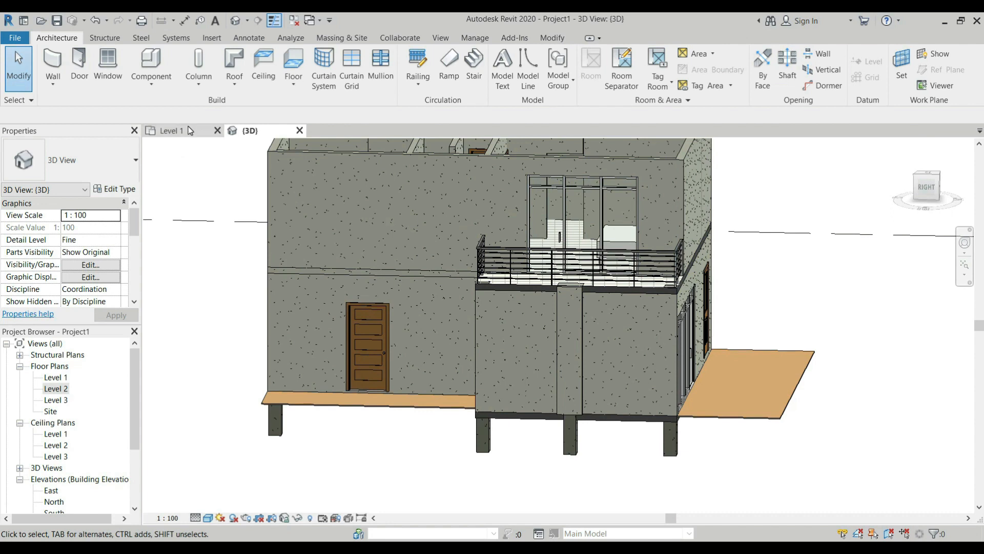
Step: On the Level 1 plan, examine how the corner column at grids A and 1 meets the two exterior walls
left_click(174, 131)
scroll(349, 279, "down", 4)
scroll(349, 279, "up", 3)
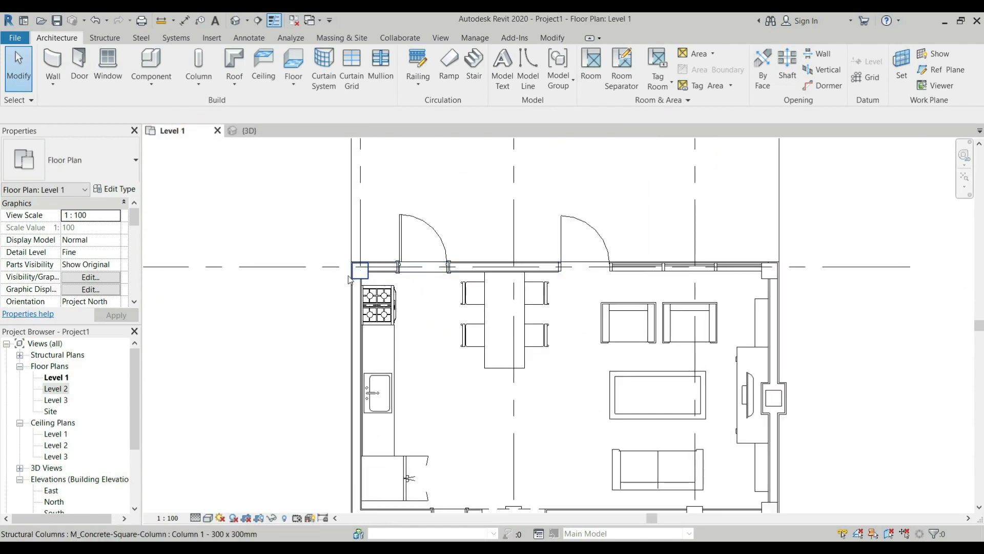
scroll(349, 279, "up", 5)
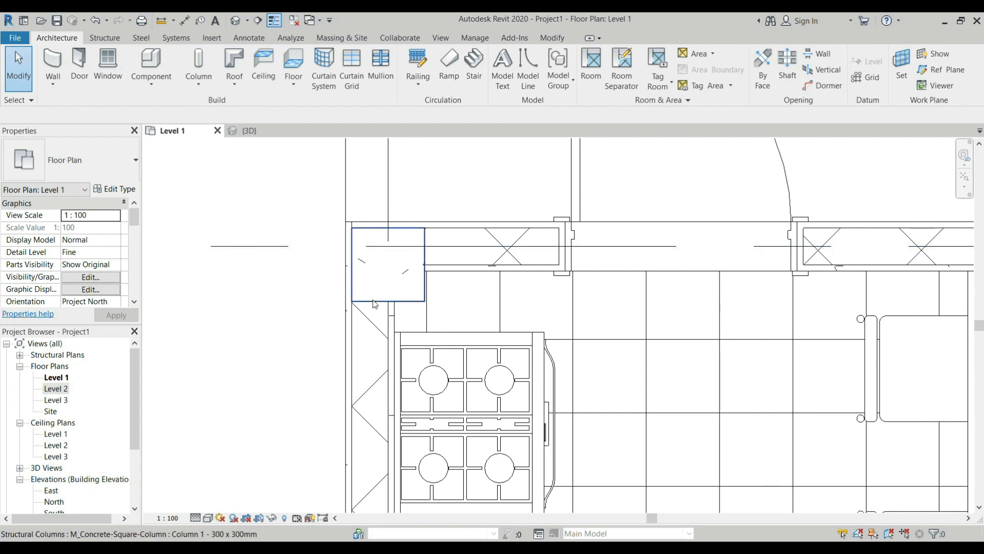
left_click(453, 232)
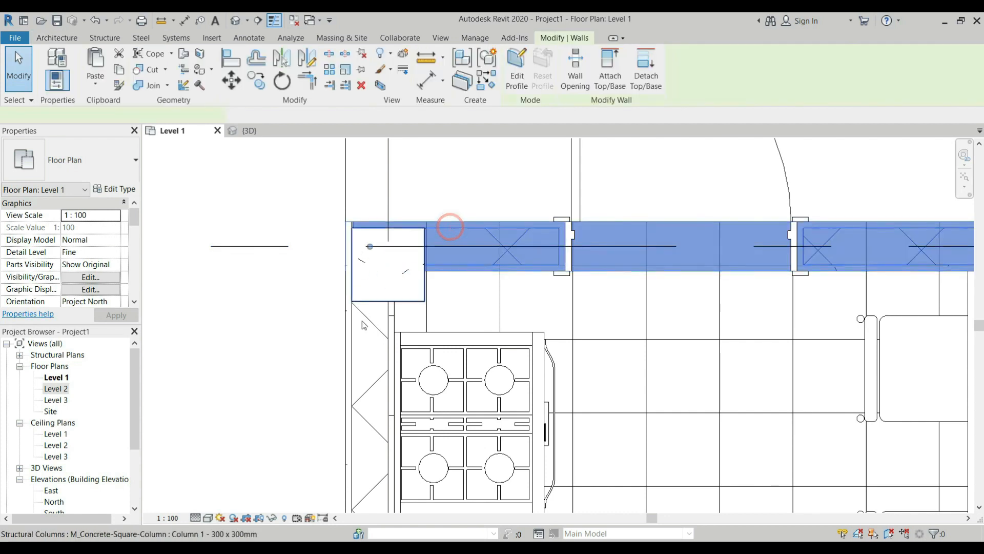
left_click(348, 342)
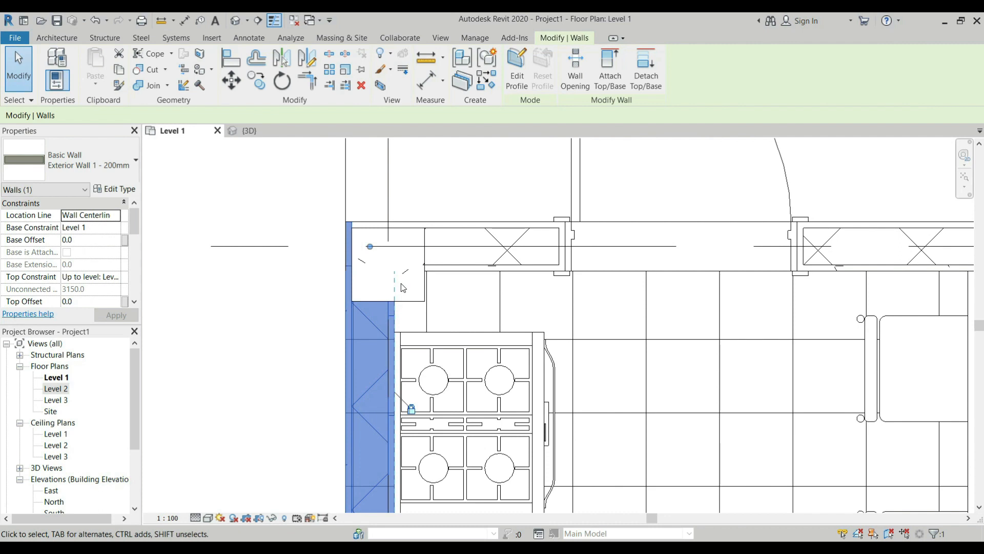
left_click(244, 188)
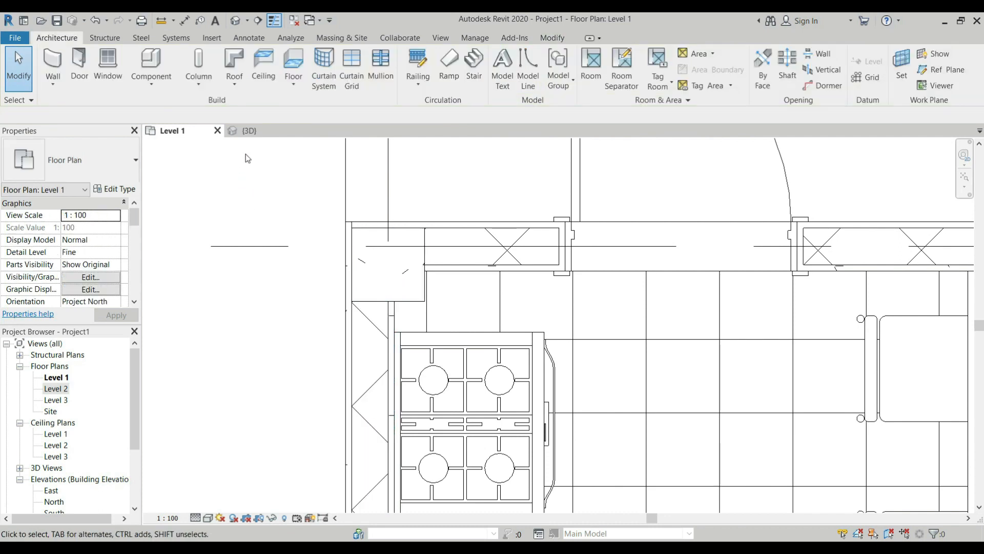
Step: Join the geometry of the structural column at grids A and 1 with both exterior walls meeting at that corner
left_click(553, 39)
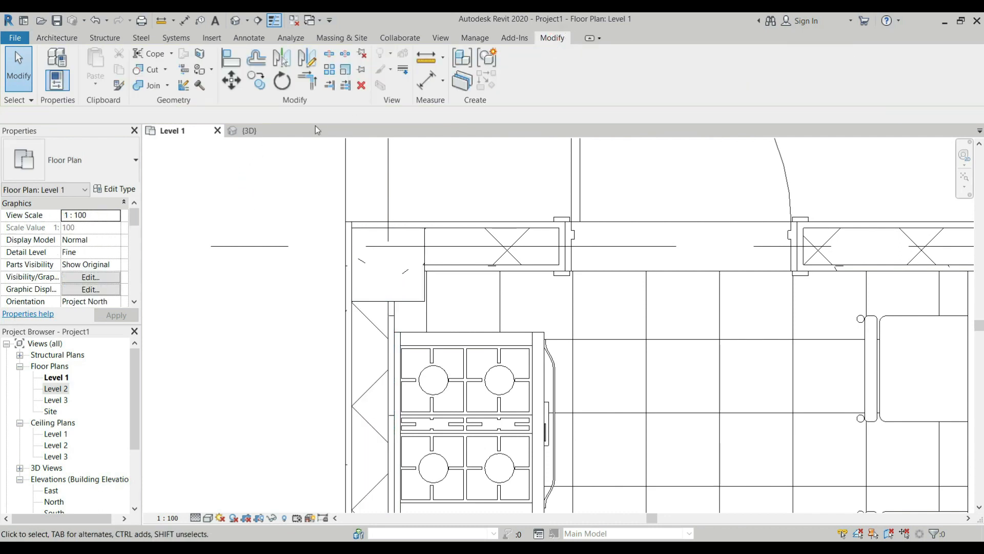
left_click(150, 85)
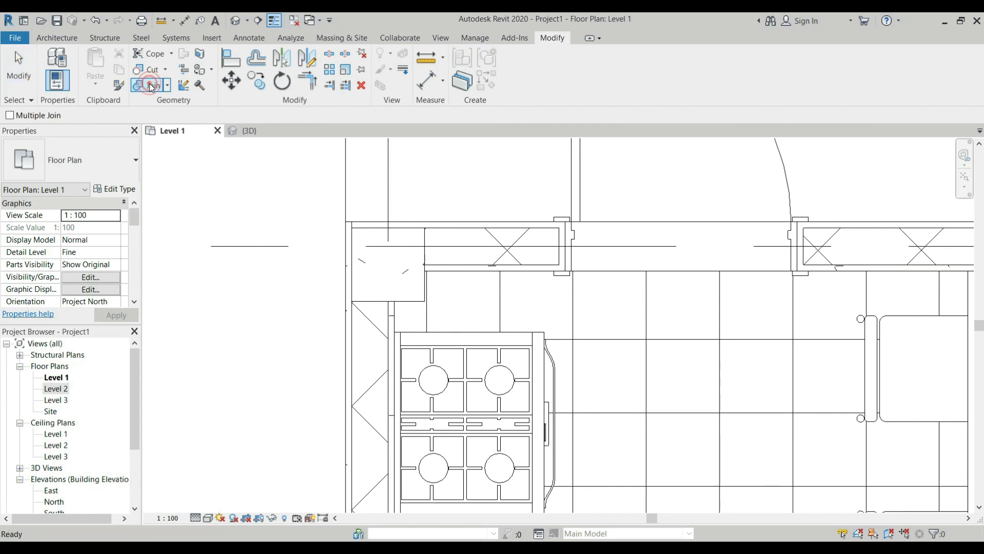
left_click(423, 279)
left_click(435, 263)
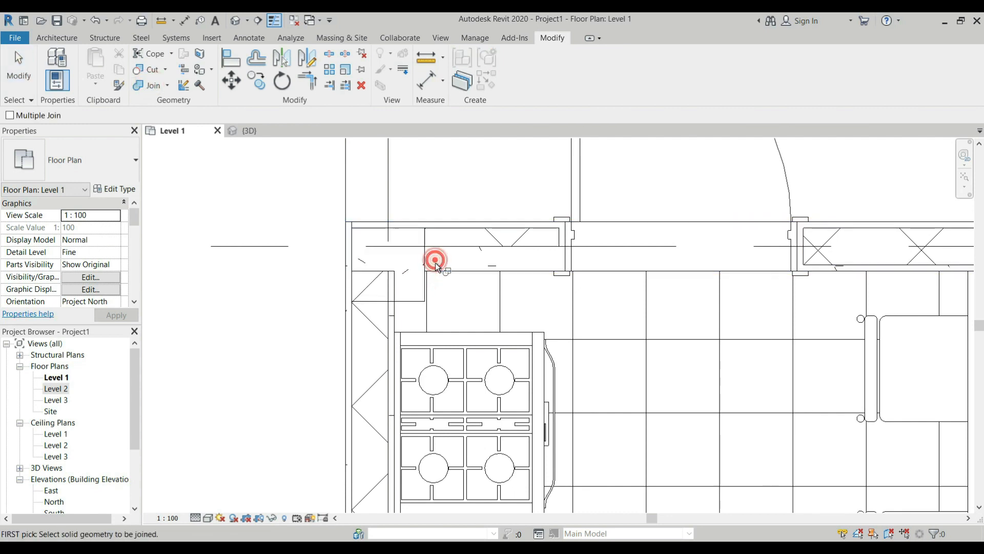
left_click(397, 298)
left_click(391, 311)
key("Escape")
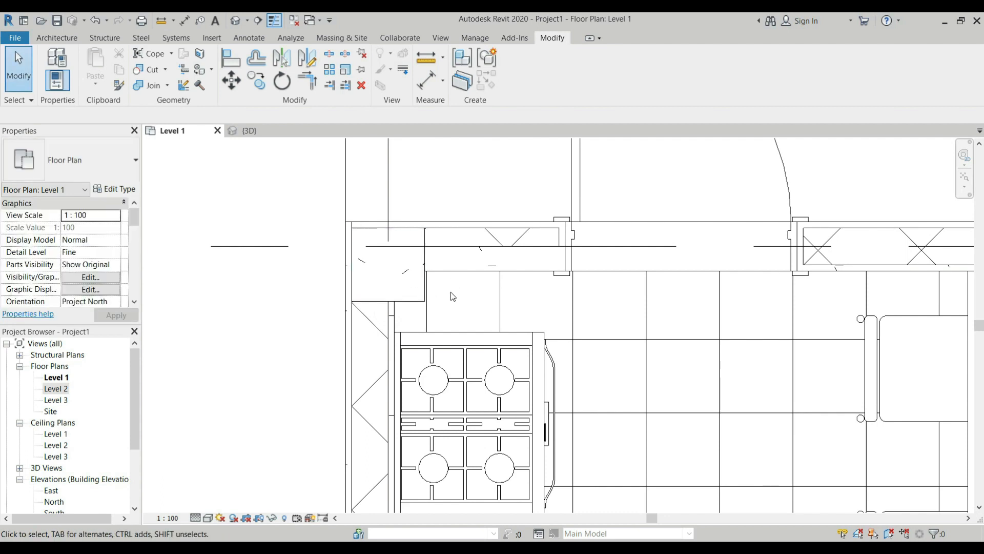
scroll(395, 253, "down", 5)
scroll(404, 251, "up", 2)
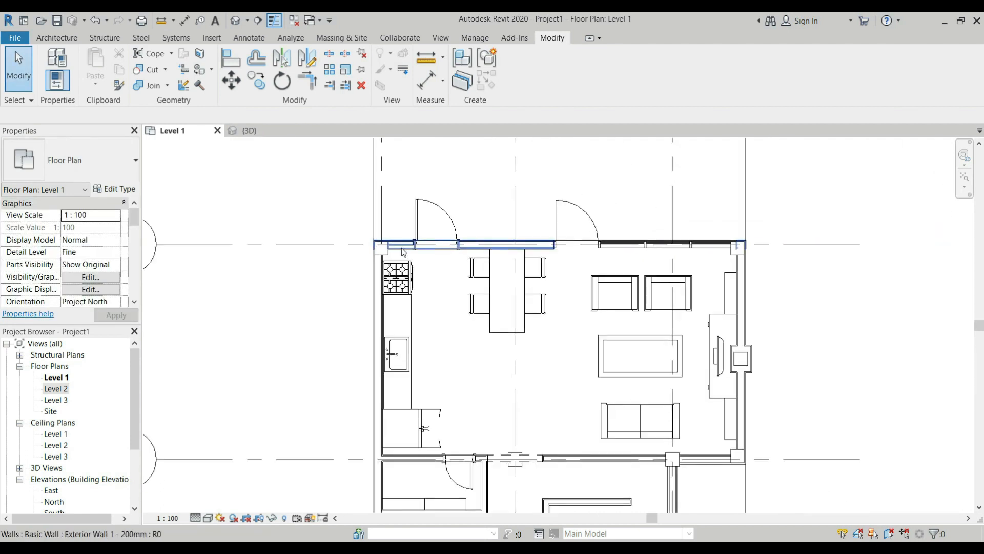
scroll(404, 251, "down", 3)
scroll(812, 325, "up", 5)
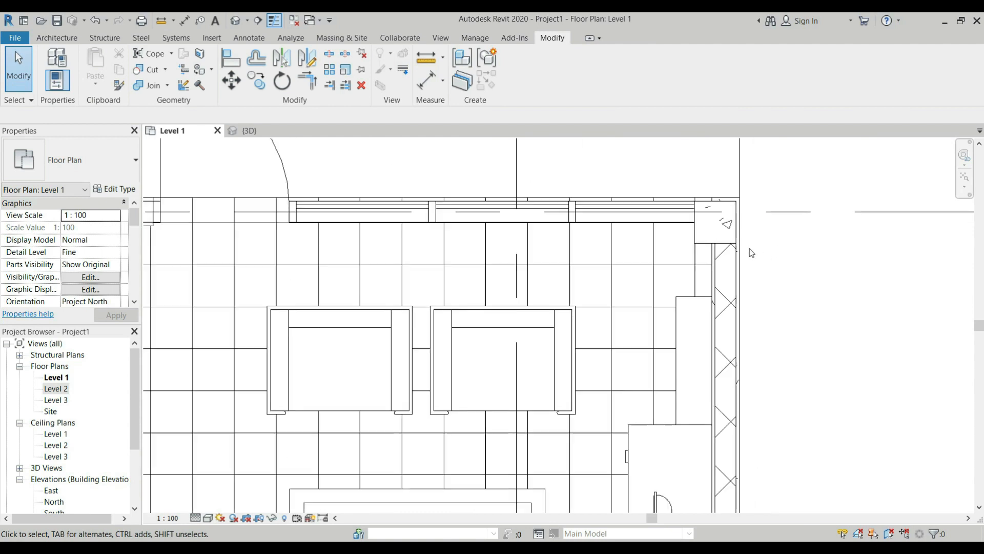
scroll(633, 211, "down", 6)
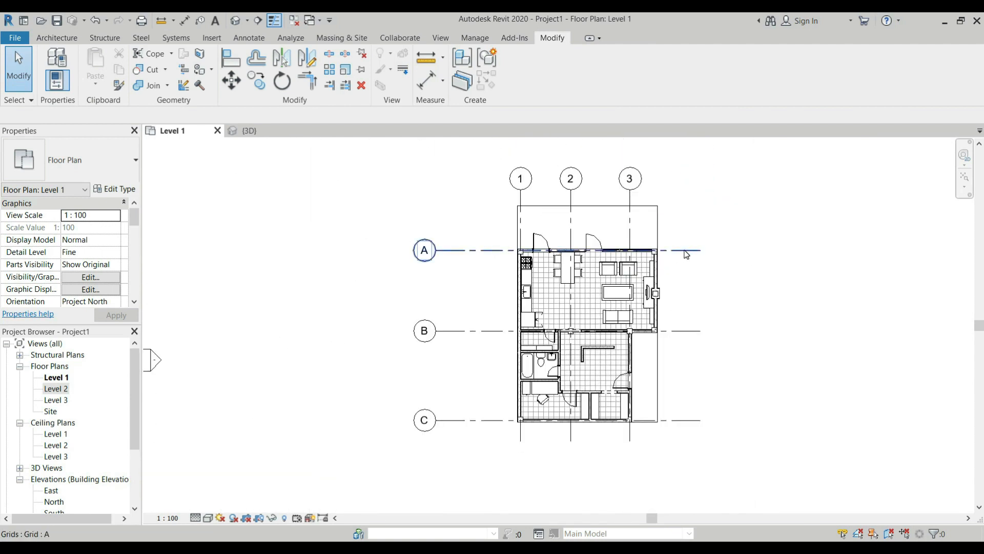
scroll(708, 219, "up", 1)
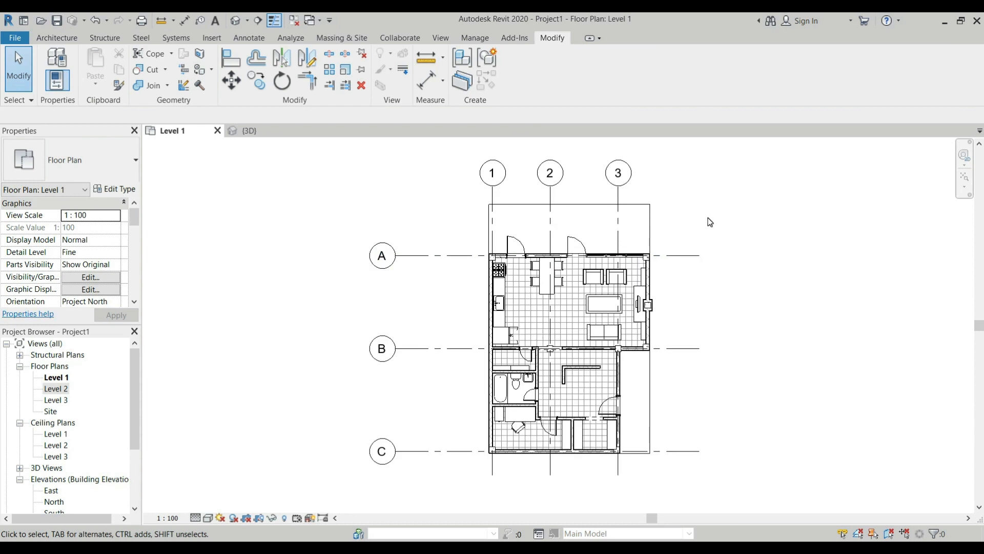